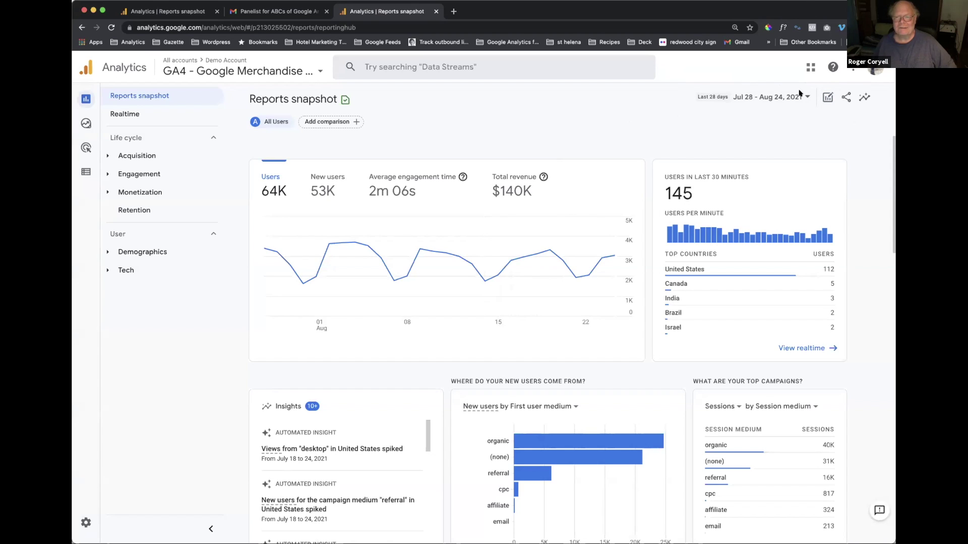
- Set the report's date range to Jul 1 – Jul 31, 2021
left_click(745, 95)
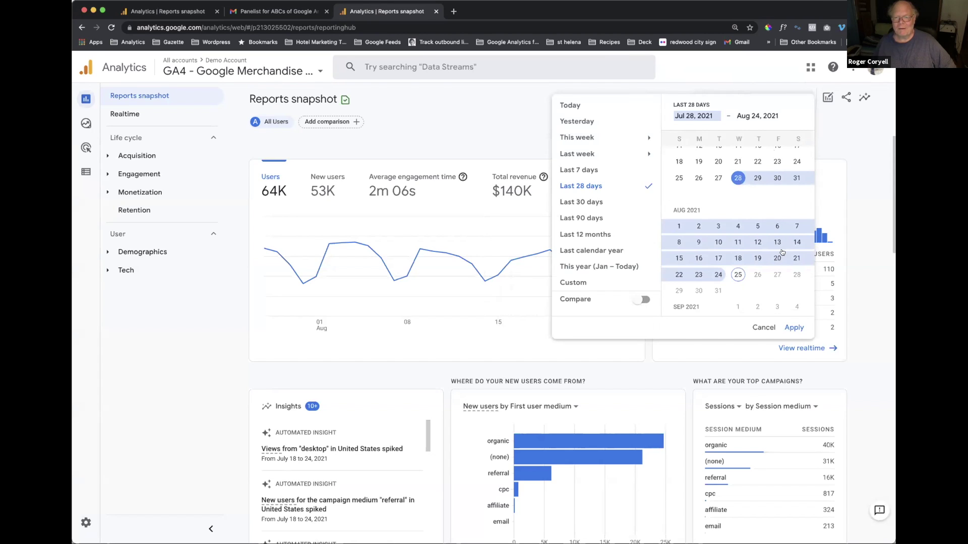
scroll(678, 231, "up", 2)
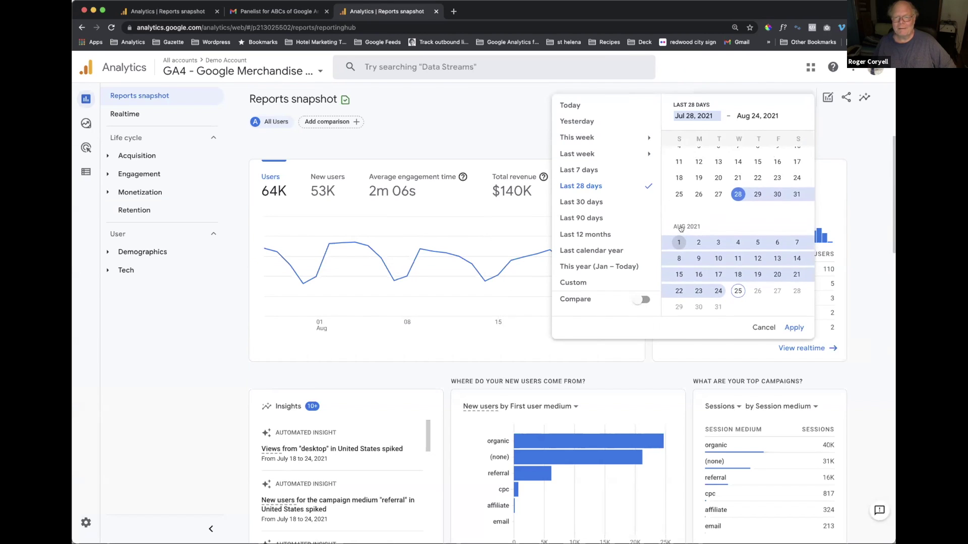
scroll(680, 228, "up", 5)
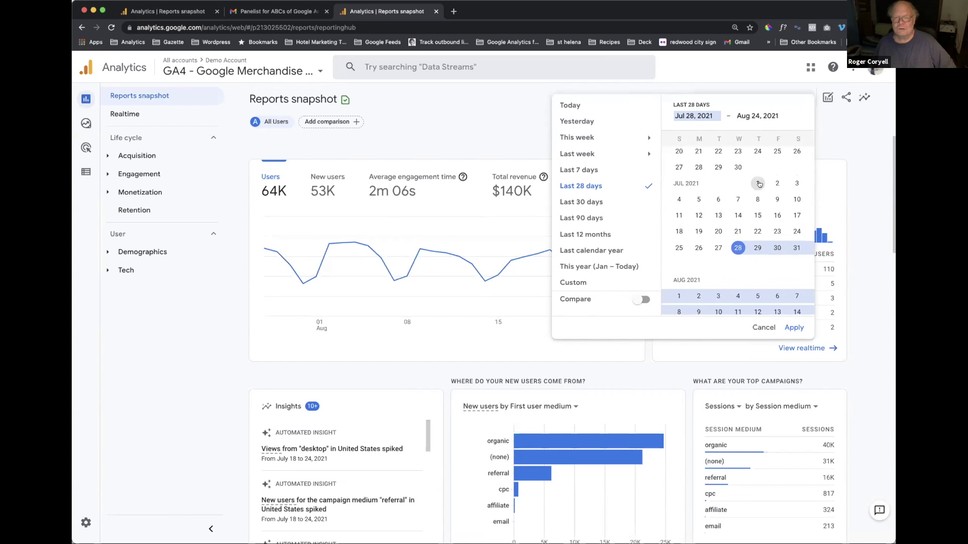
left_click(757, 184)
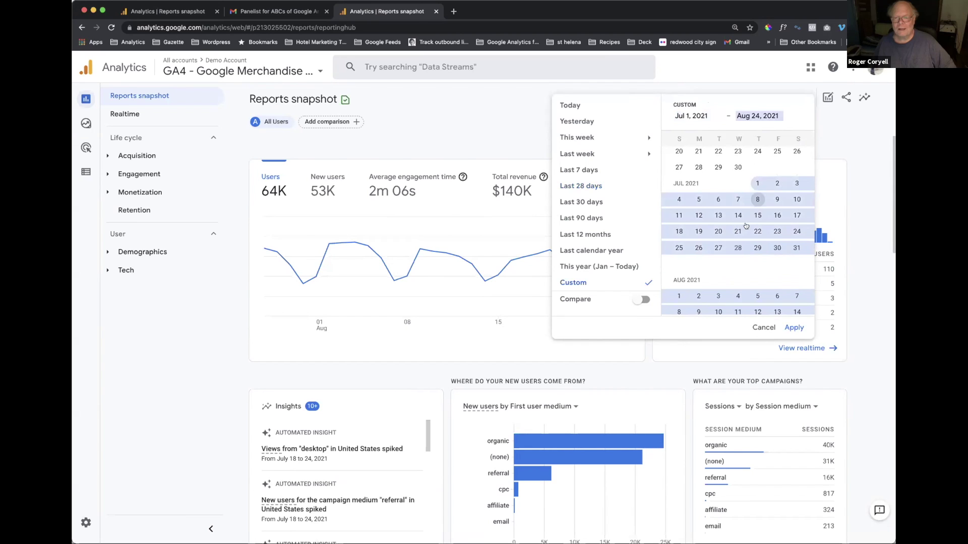
left_click(796, 247)
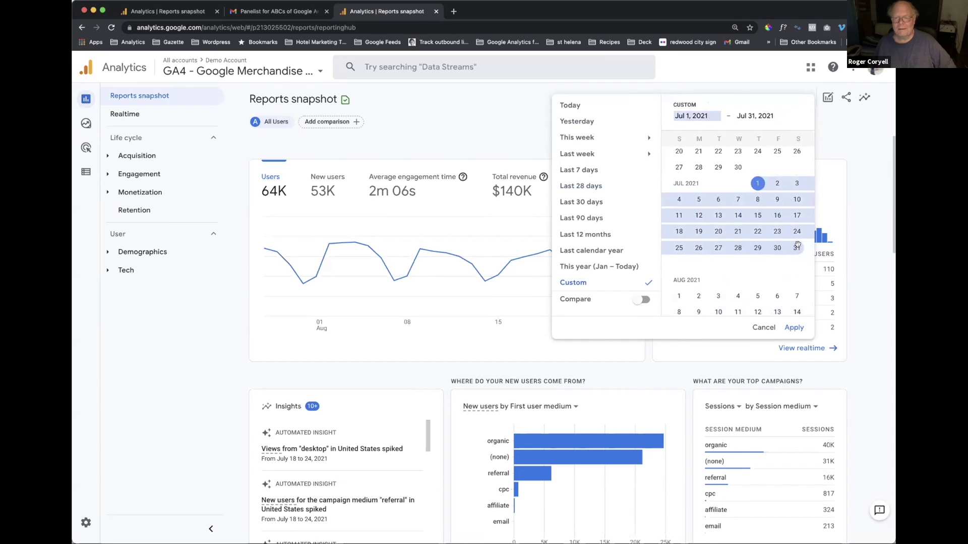
left_click(789, 327)
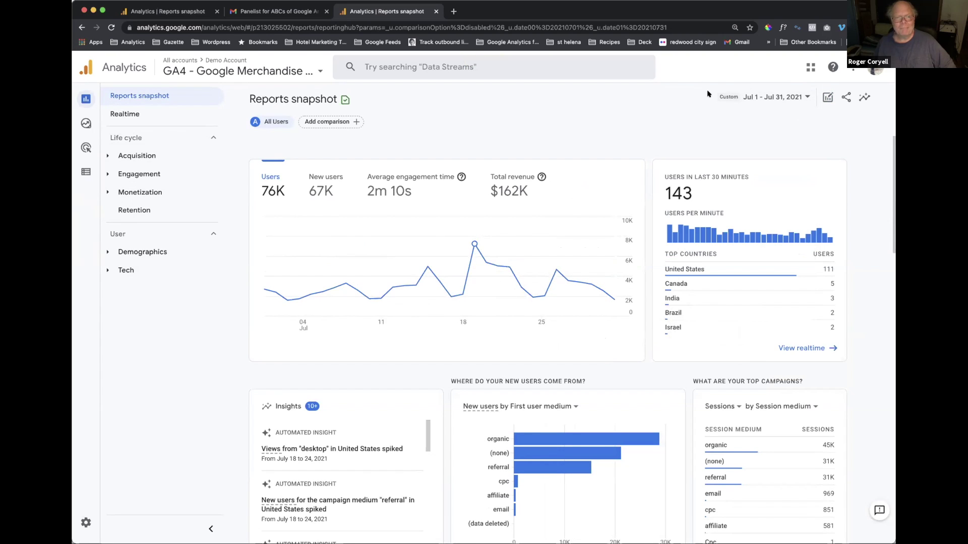
- Add a comparison to the Reports snapshot that includes the Age dimension with the value 18-24
left_click(323, 121)
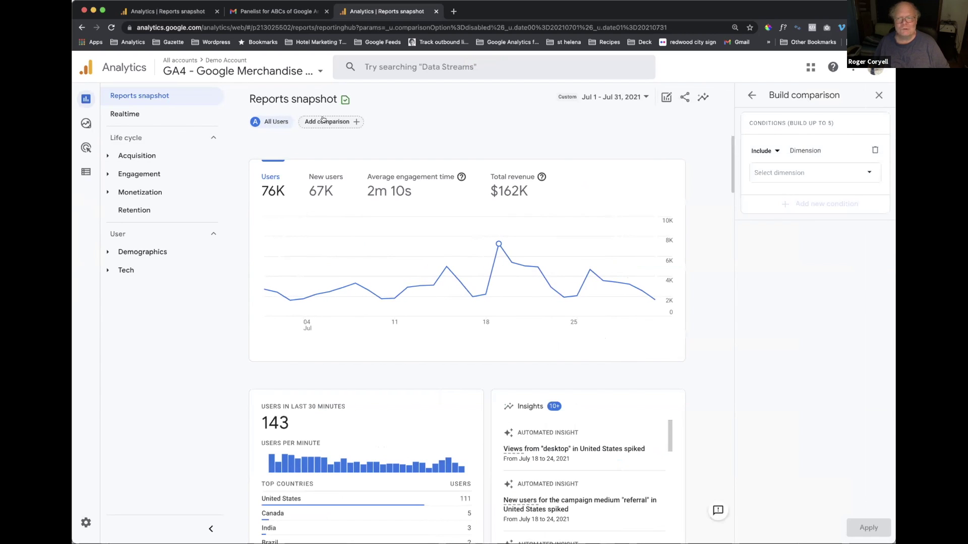
left_click(801, 171)
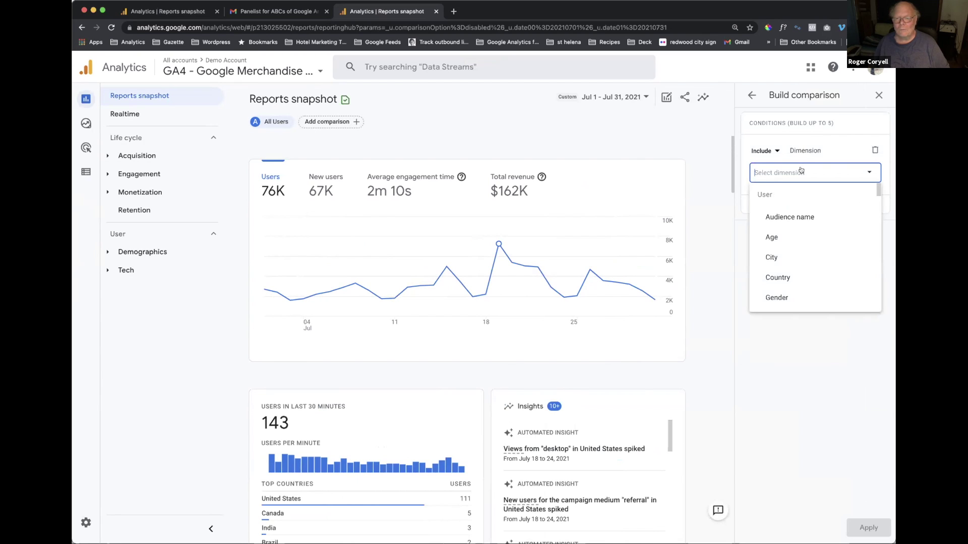
left_click(788, 235)
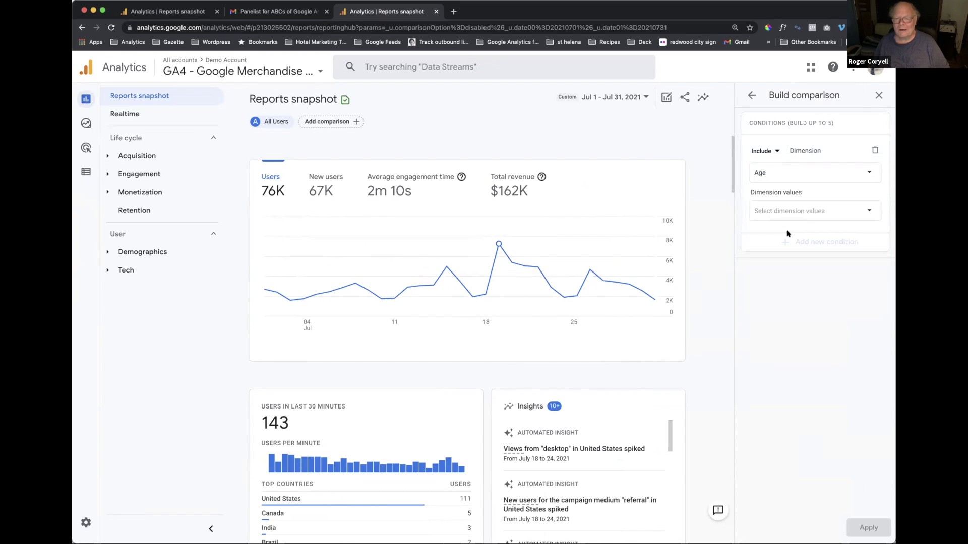
left_click(804, 211)
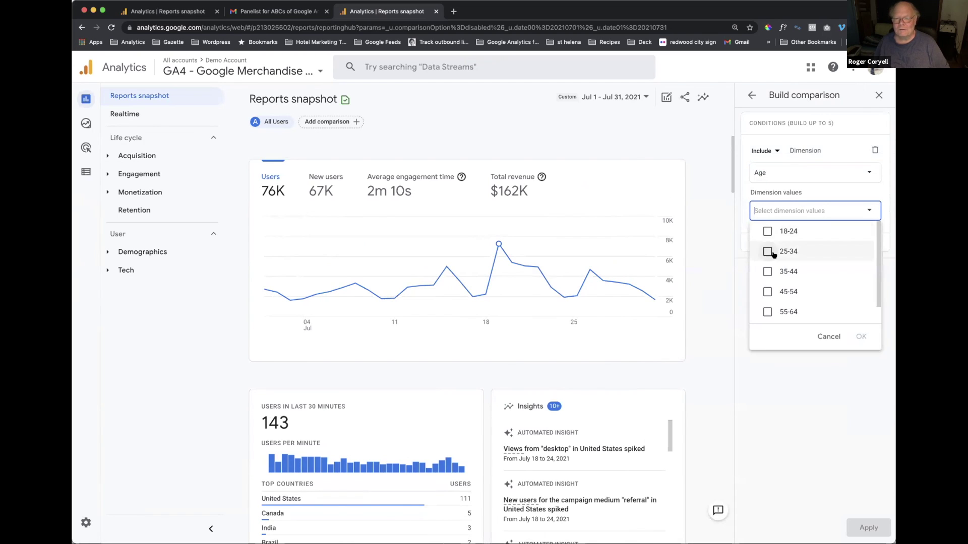
left_click(767, 232)
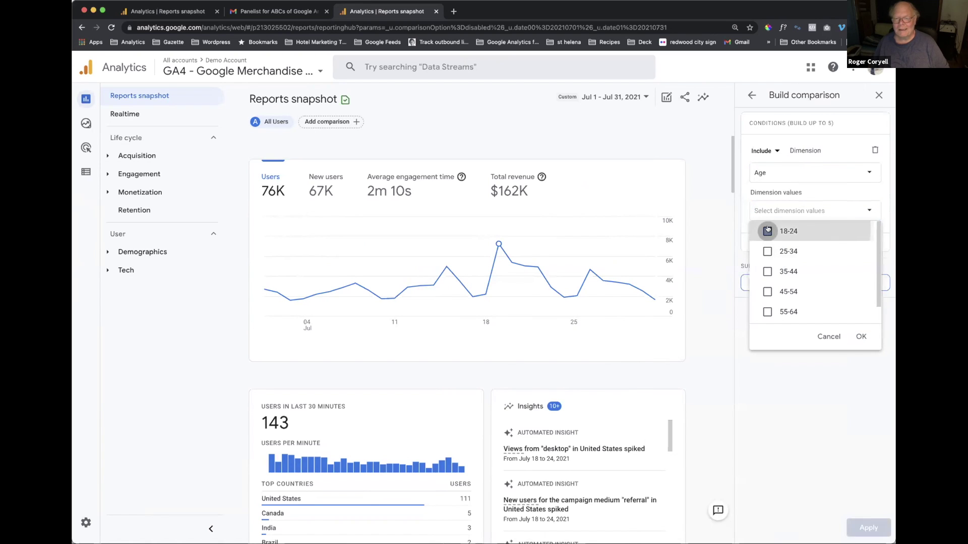
left_click(861, 337)
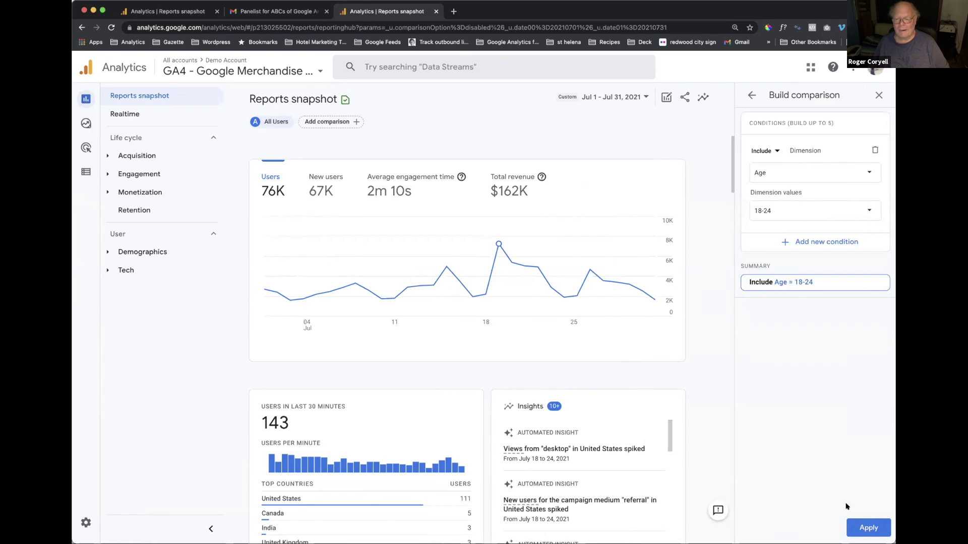
left_click(851, 528)
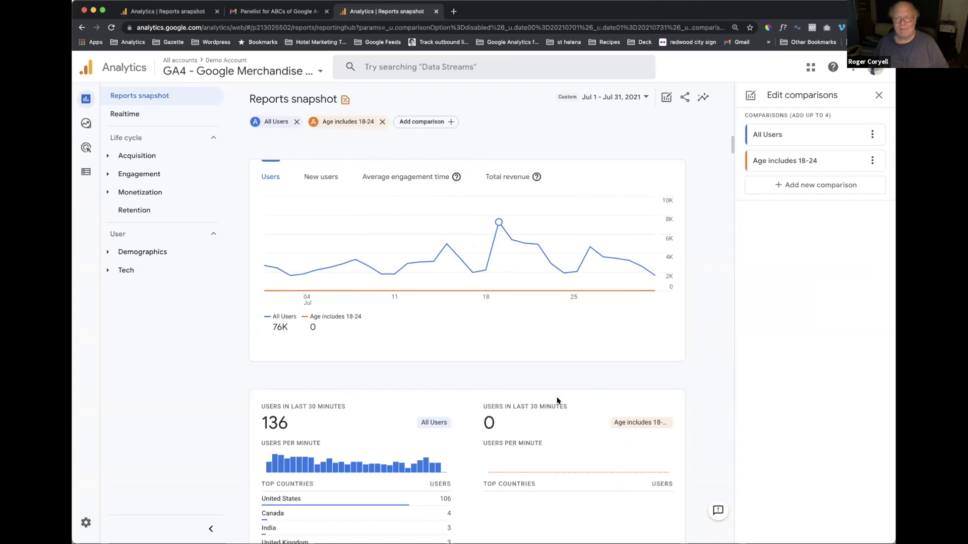
- Change the age comparison's dimension value to 45-54 only and apply it
left_click(856, 159)
left_click(827, 213)
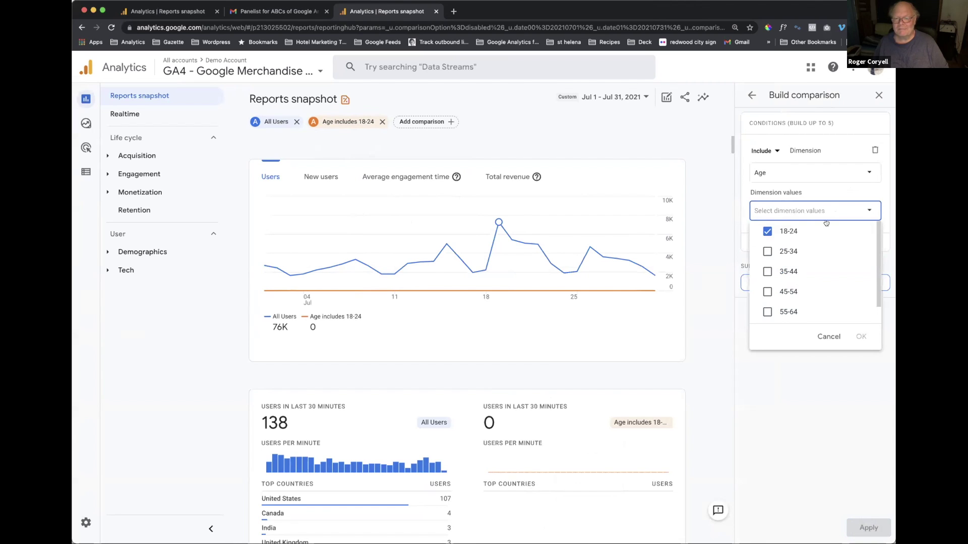
left_click(767, 292)
left_click(767, 232)
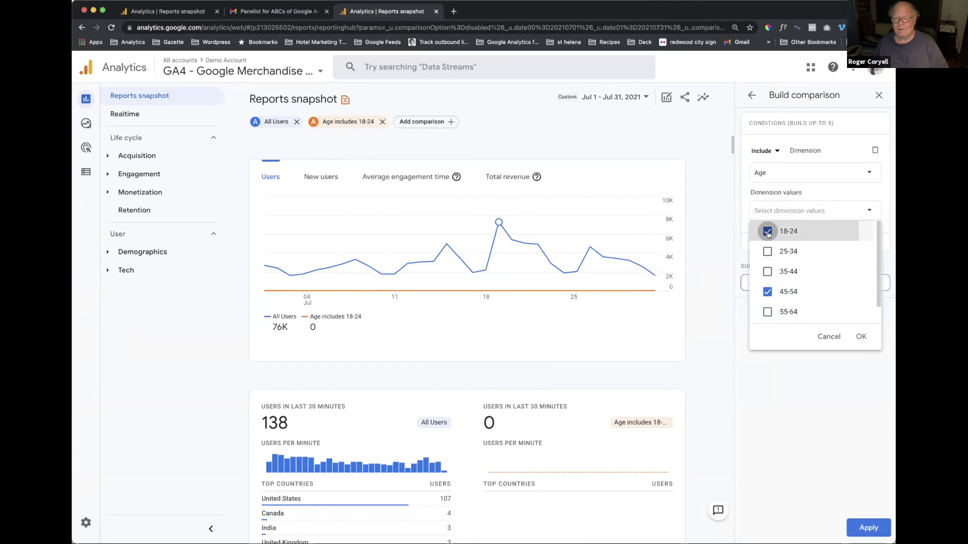
left_click(858, 336)
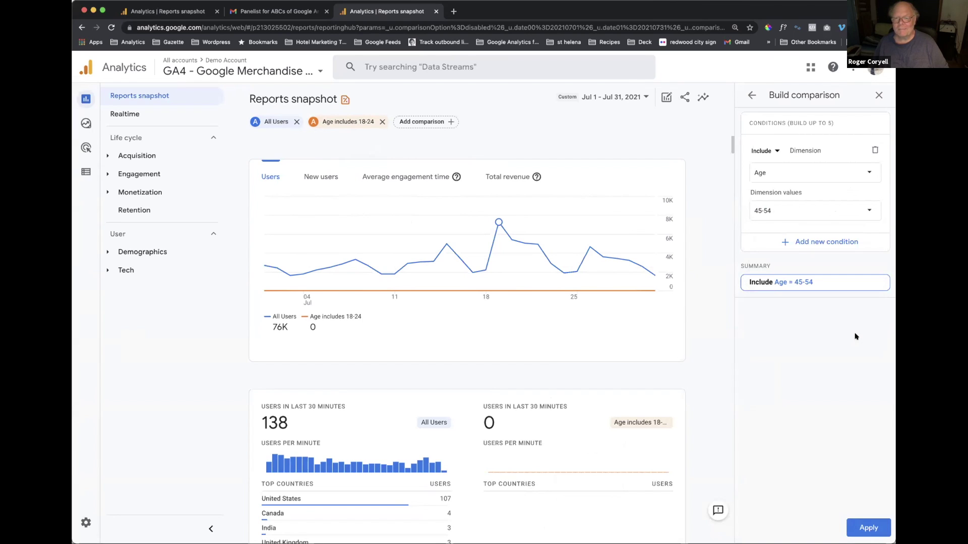
left_click(857, 526)
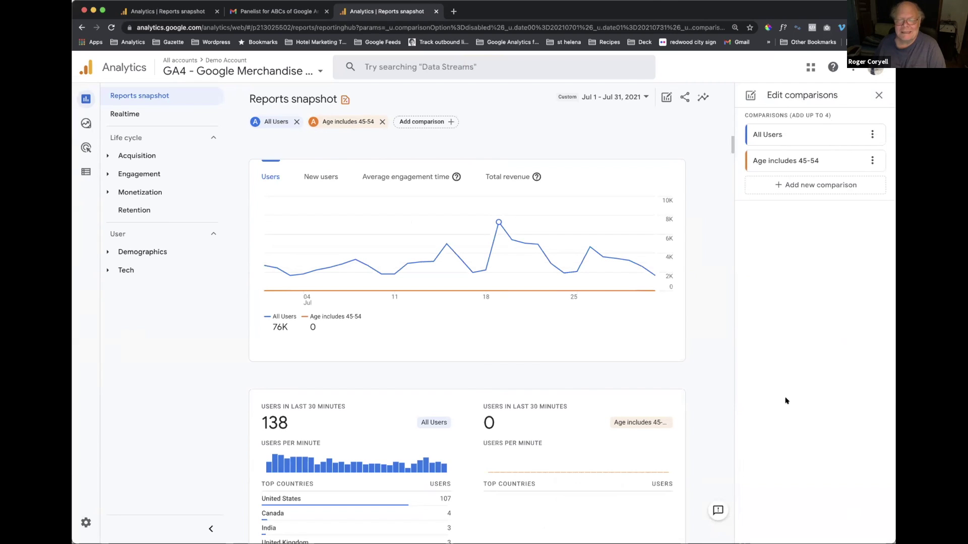
- Change the age comparison to include the City dimension with the value New York and apply it
left_click(825, 160)
left_click(814, 171)
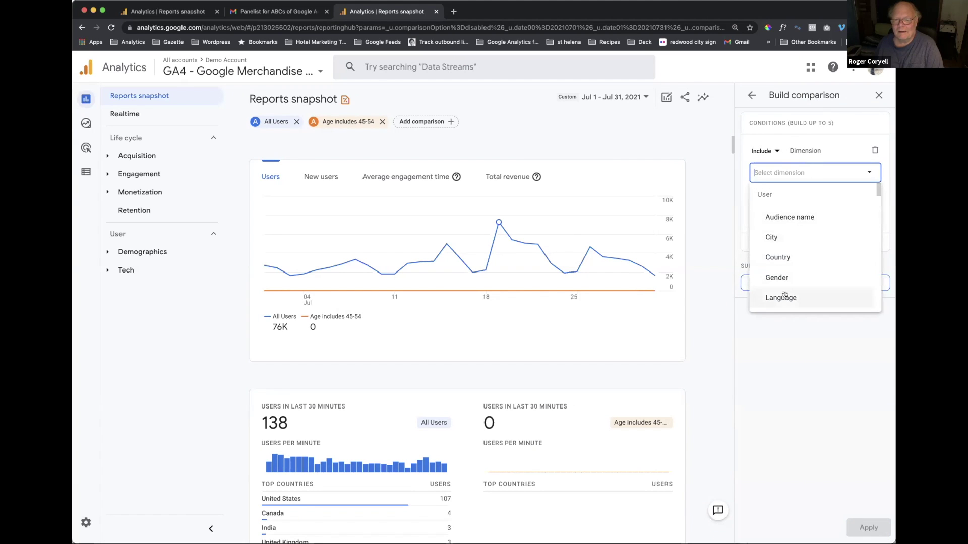
left_click(783, 237)
left_click(795, 219)
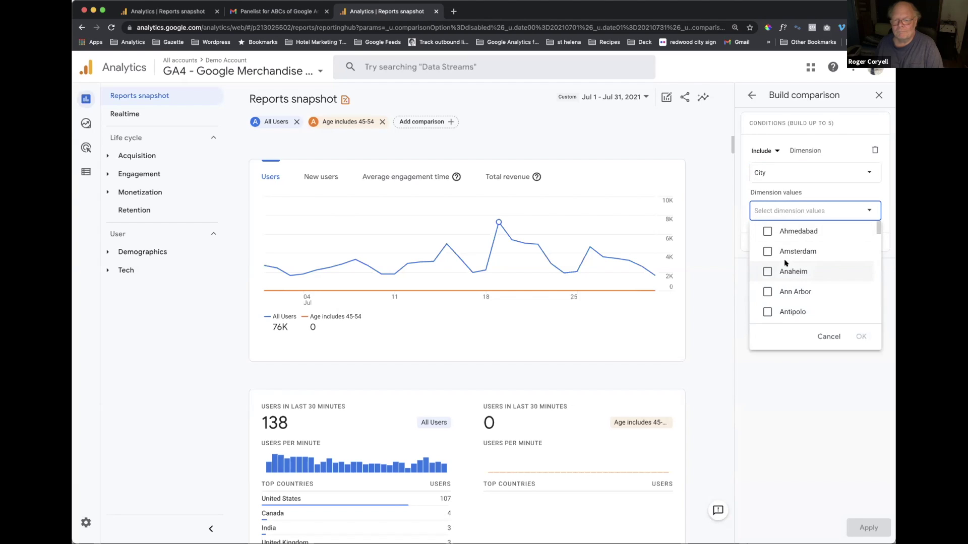
scroll(827, 252, "down", 3)
left_click_drag(876, 239, 870, 286)
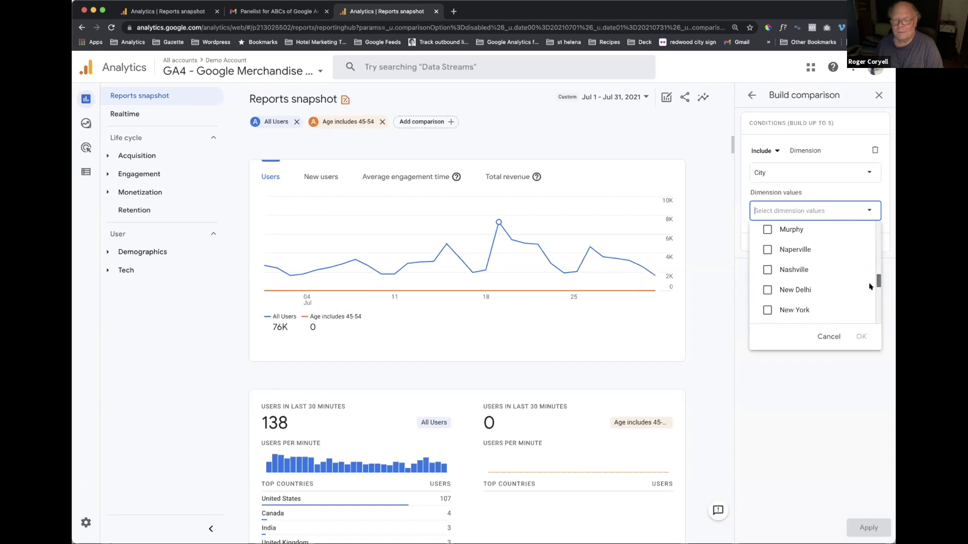
left_click(767, 310)
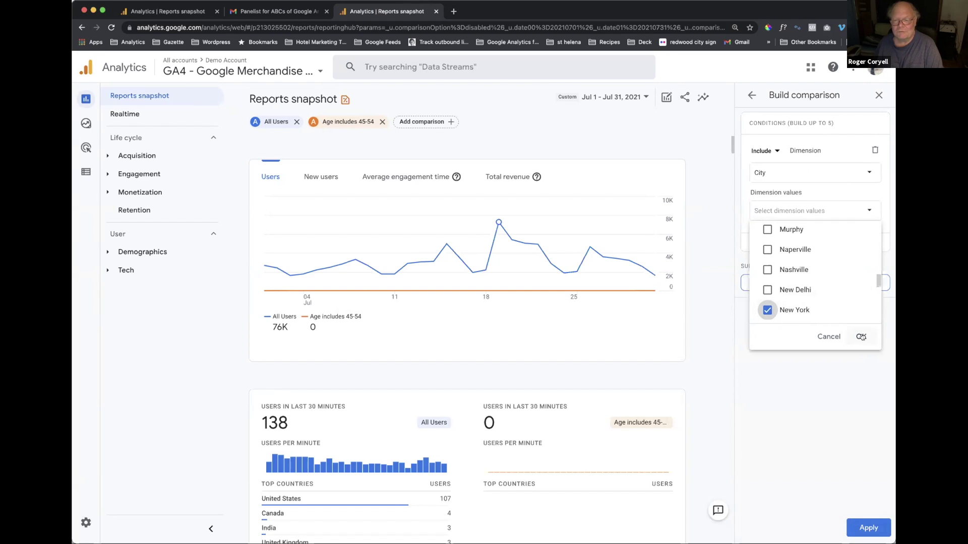
left_click(861, 337)
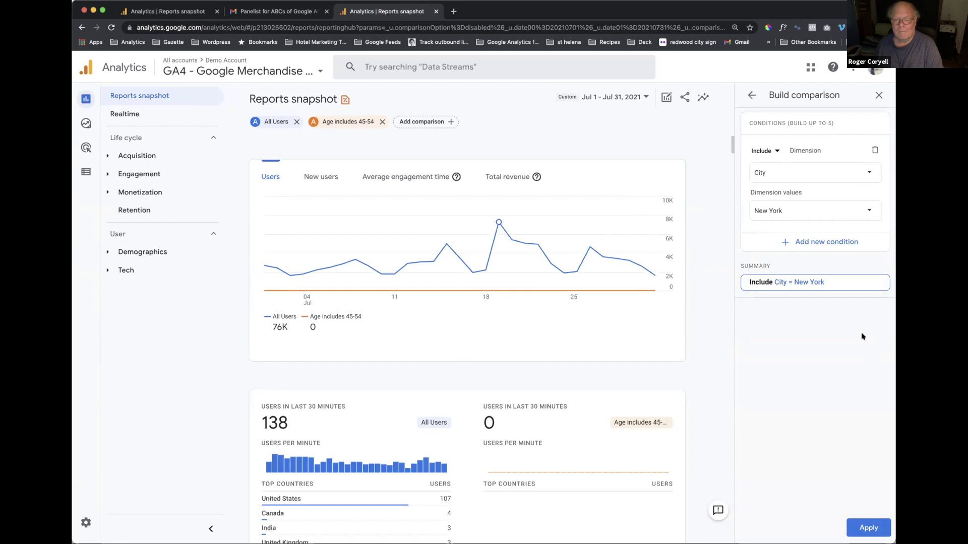
left_click(870, 524)
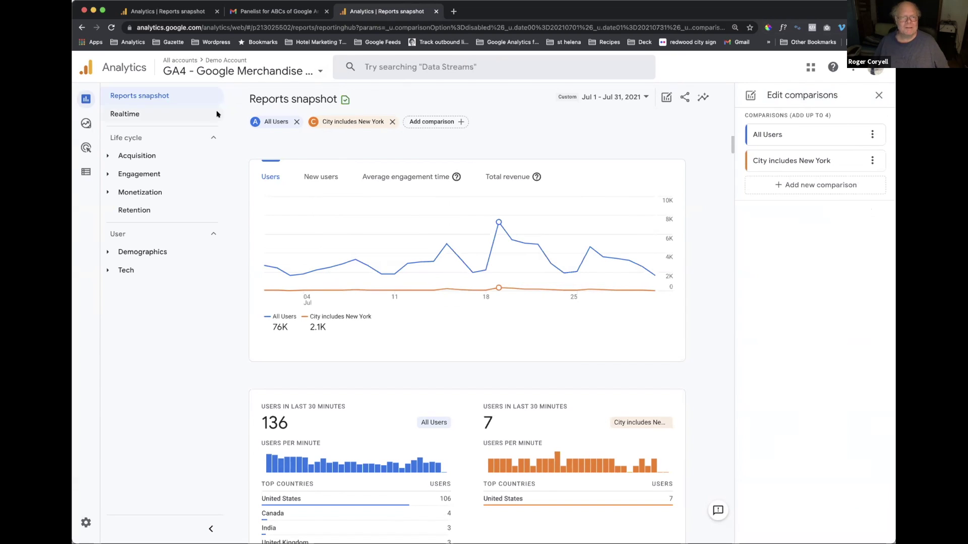
- Examine how New York compares with All Users across the snapshot's acquisition, campaign, activity and users-over-time cards
scroll(464, 319, "down", 7)
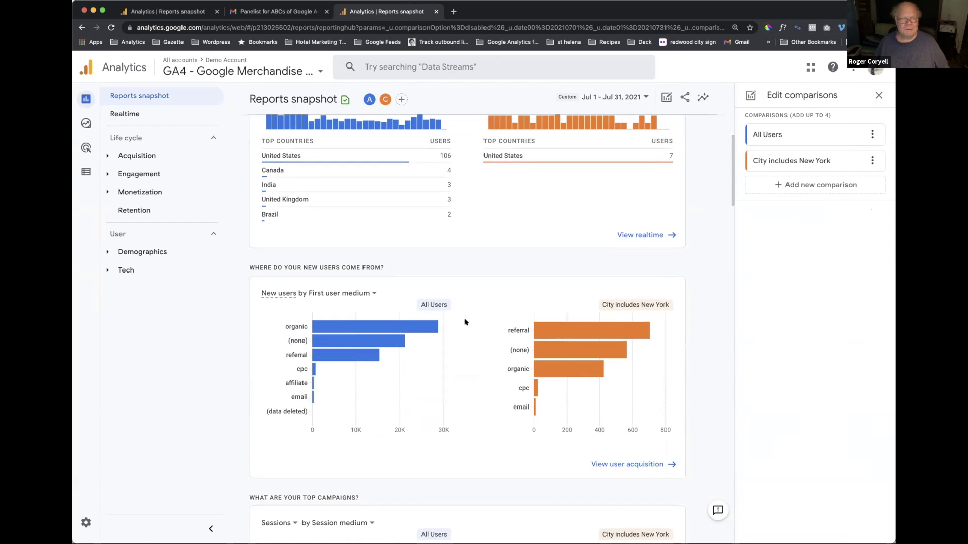
scroll(464, 321, "down", 5)
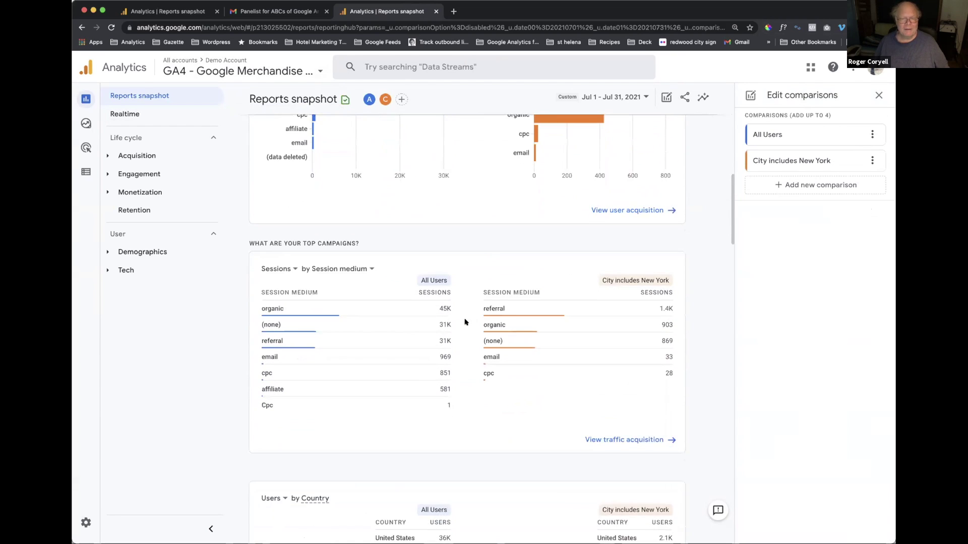
scroll(465, 322, "down", 1)
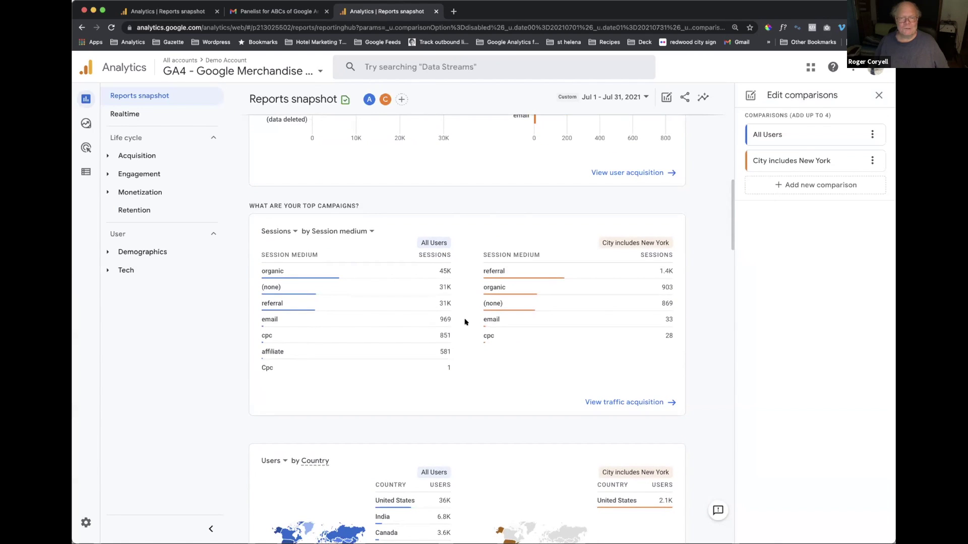
mouse_move(564, 273)
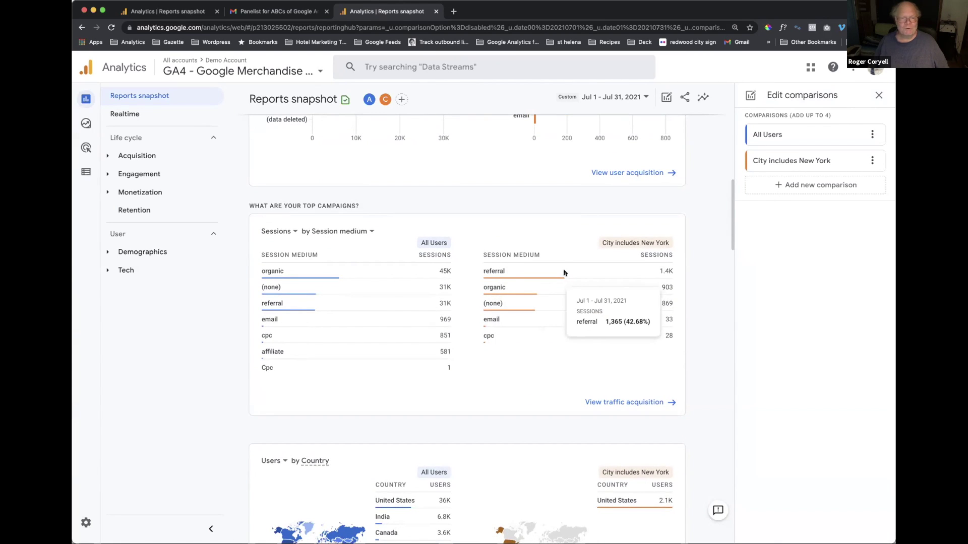
mouse_move(287, 270)
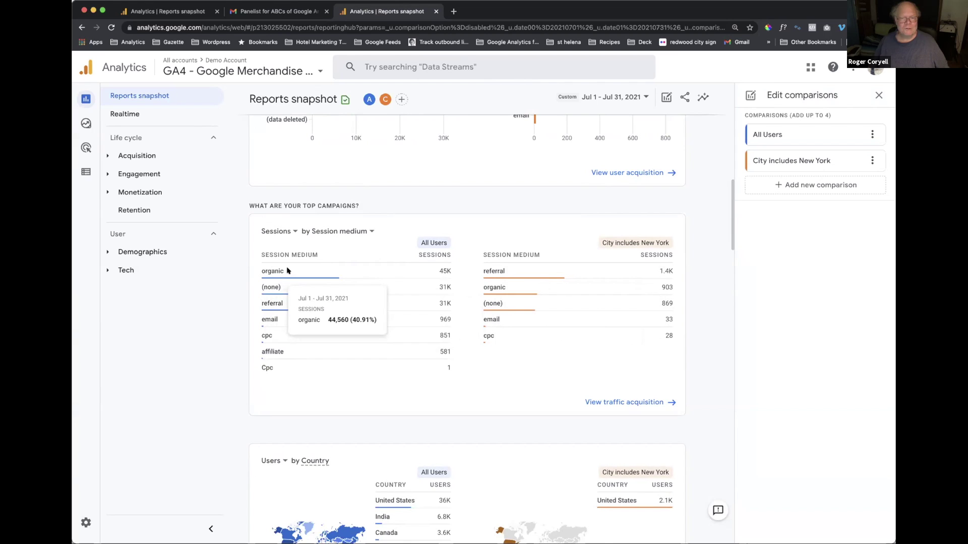
scroll(287, 271, "down", 6)
scroll(287, 271, "down", 10)
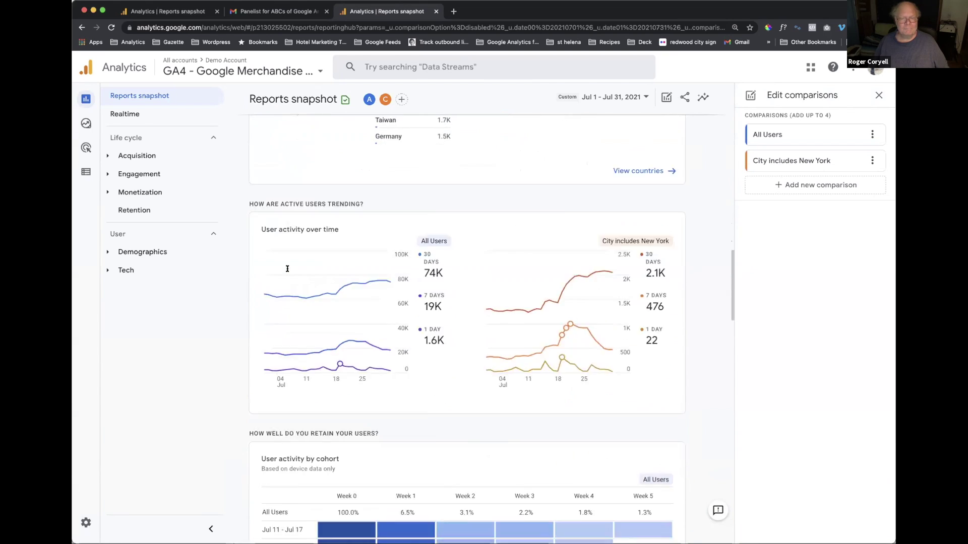
scroll(287, 268, "down", 12)
scroll(290, 270, "up", 14)
scroll(291, 270, "up", 15)
mouse_move(374, 286)
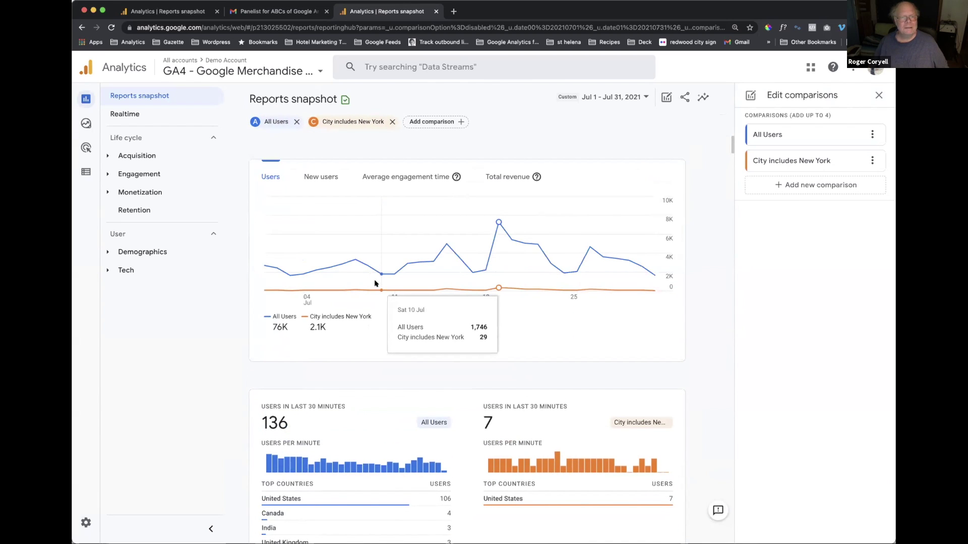
- Remove the New York comparison and review the automated insights and new users by first user medium for All Users
left_click(392, 122)
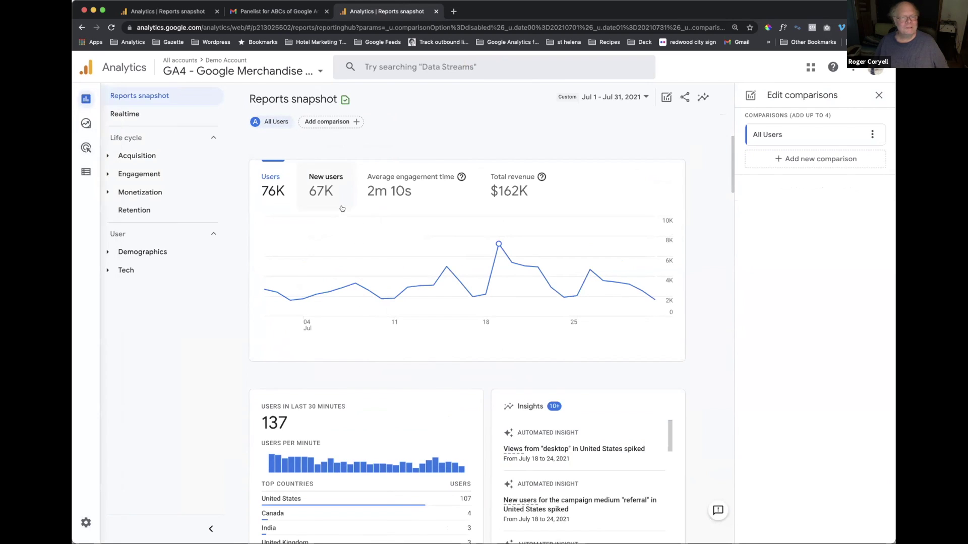
scroll(422, 291, "down", 15)
scroll(421, 292, "up", 15)
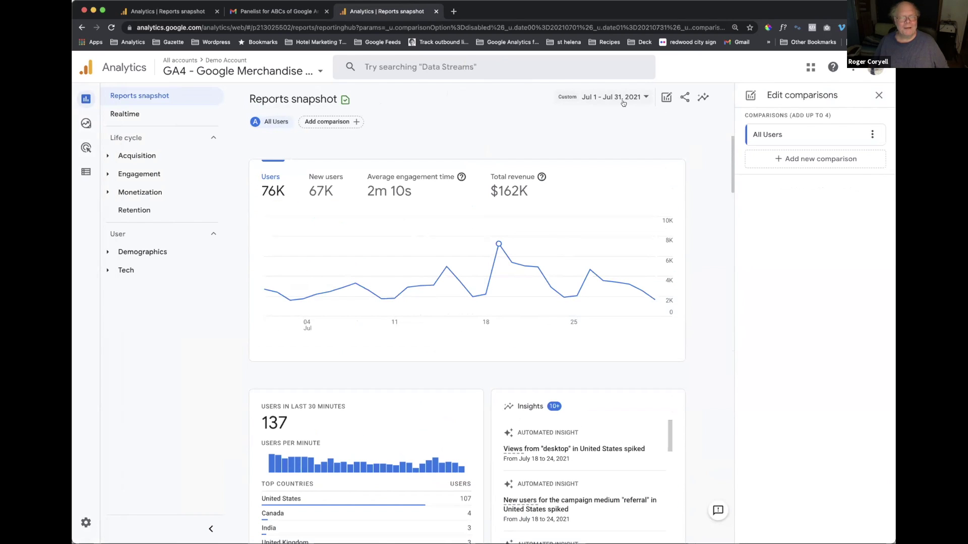
scroll(569, 298, "down", 5)
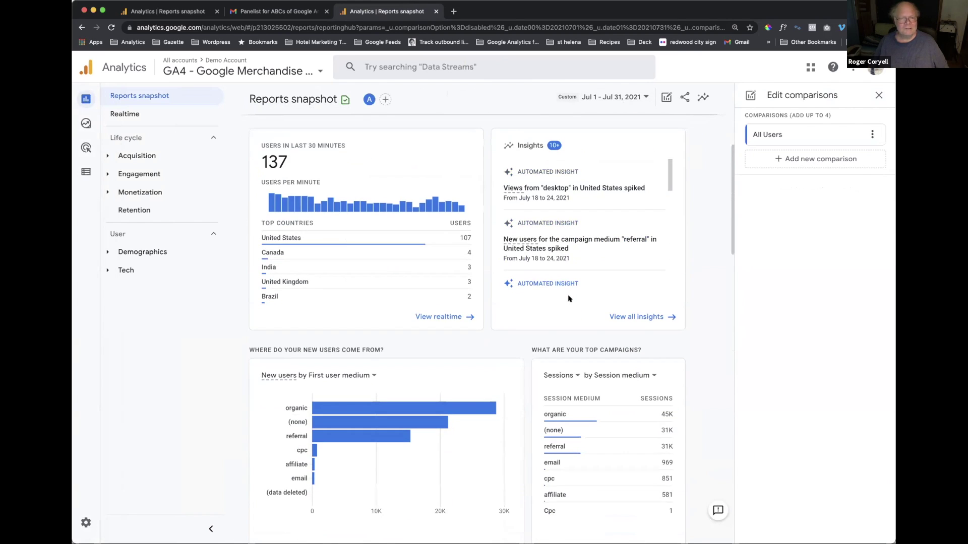
scroll(569, 298, "down", 2)
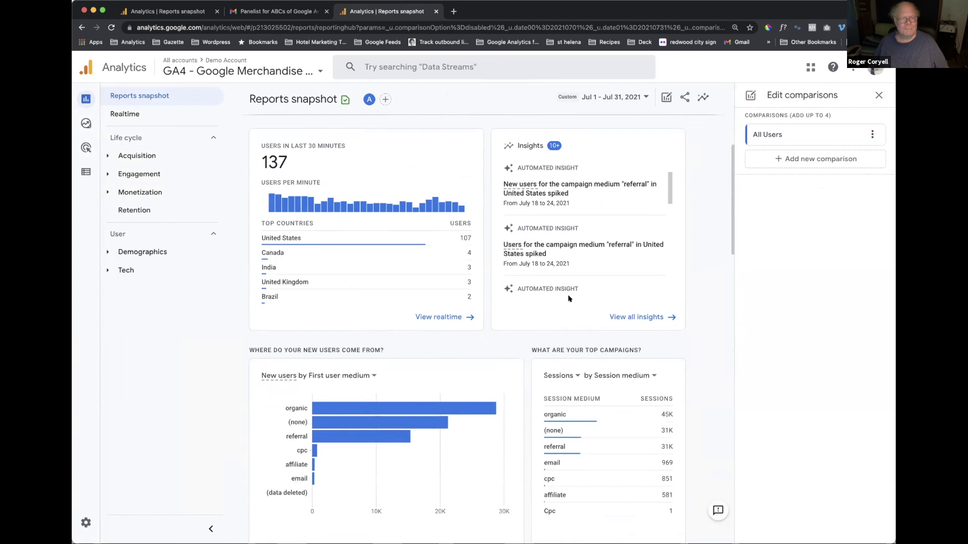
scroll(380, 371, "down", 2)
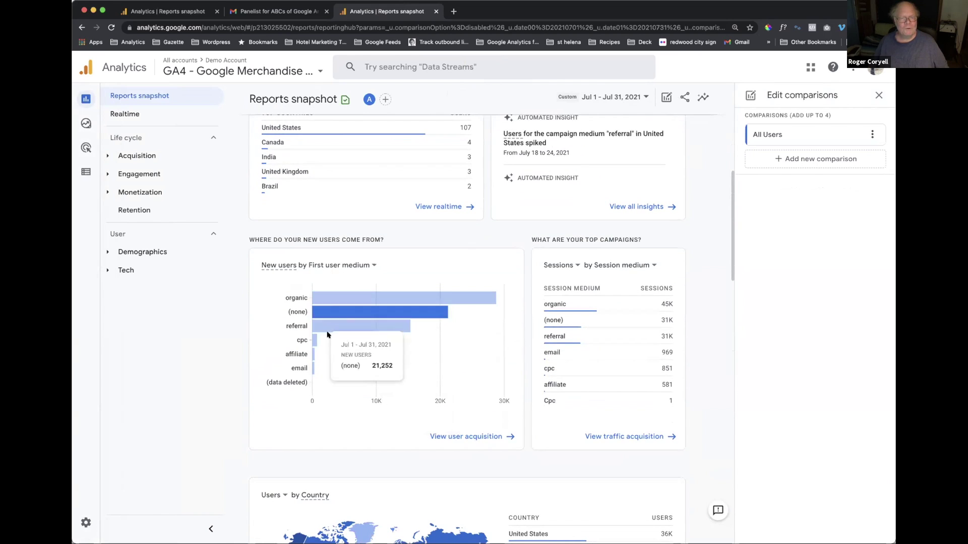
- Review the remaining snapshot cards for users by country, user activity, top events, conversions, top selling products and platforms
mouse_move(558, 336)
scroll(558, 337, "down", 18)
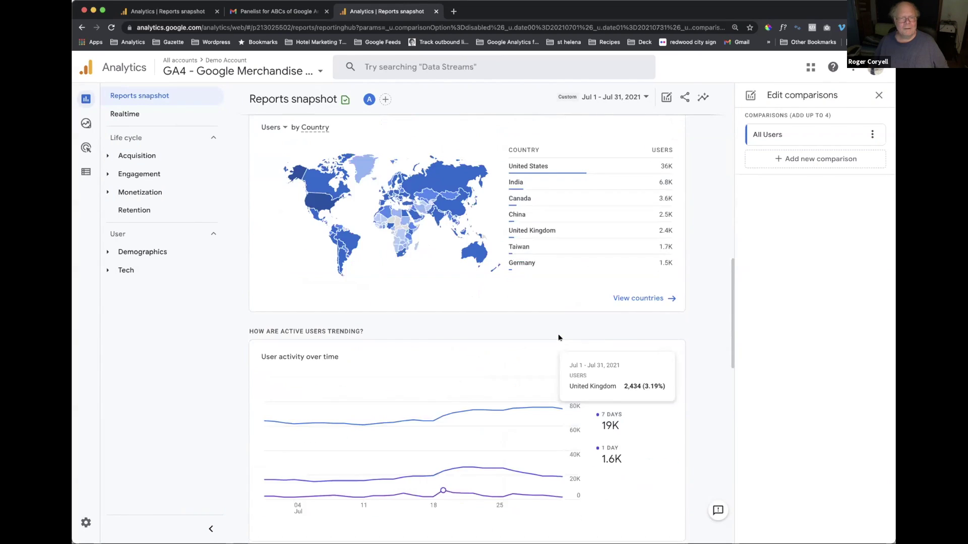
scroll(557, 337, "down", 5)
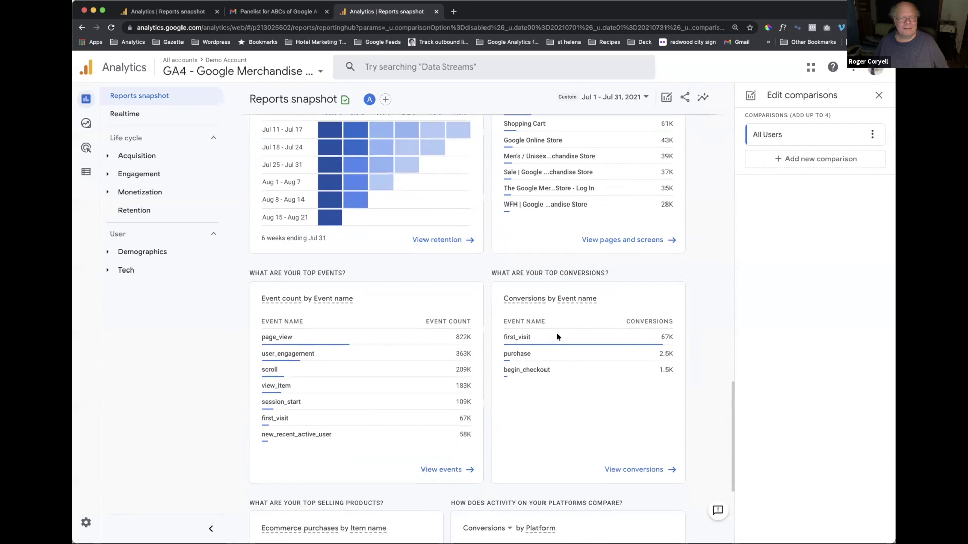
scroll(557, 337, "down", 3)
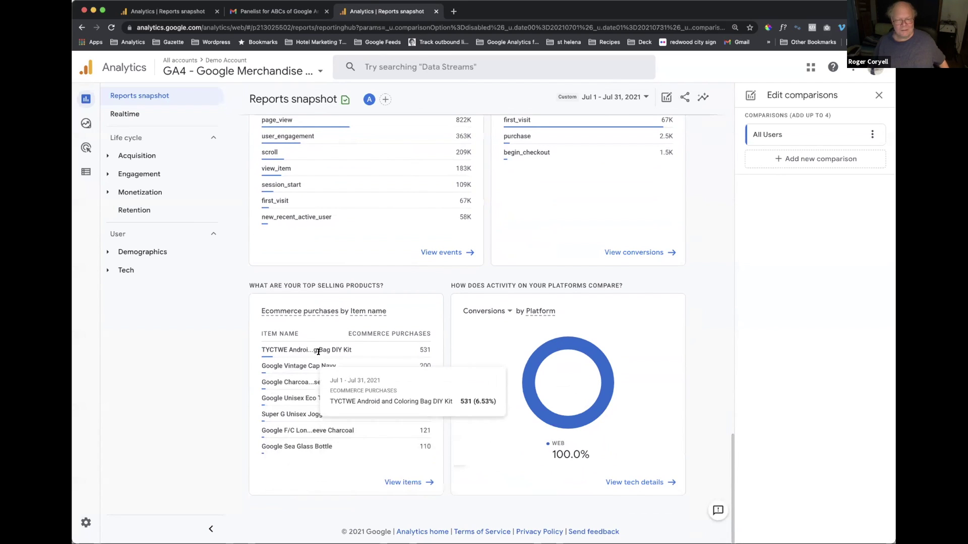
scroll(321, 306, "up", 15)
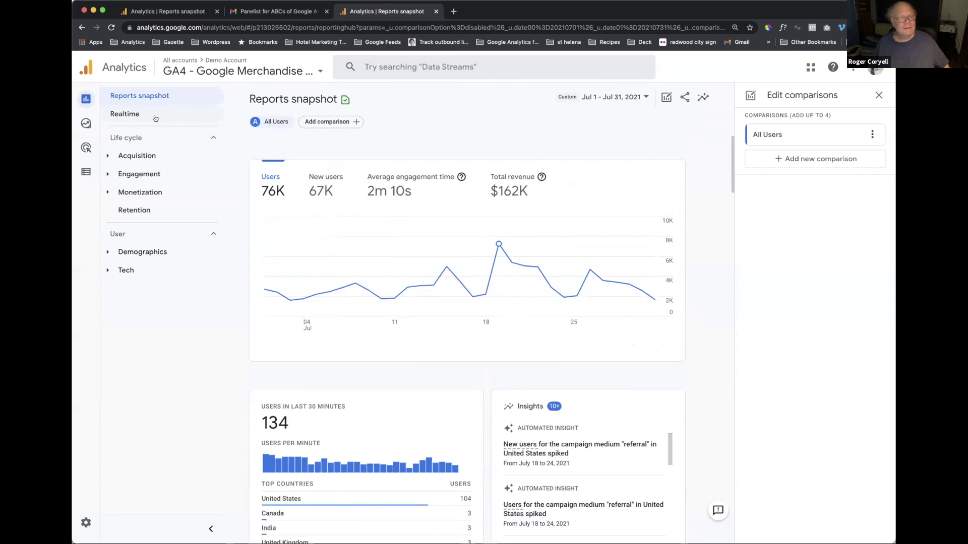
- Open the Realtime report and inspect the user counts of individual city markers on the map, including New York and Chicago
left_click(118, 113)
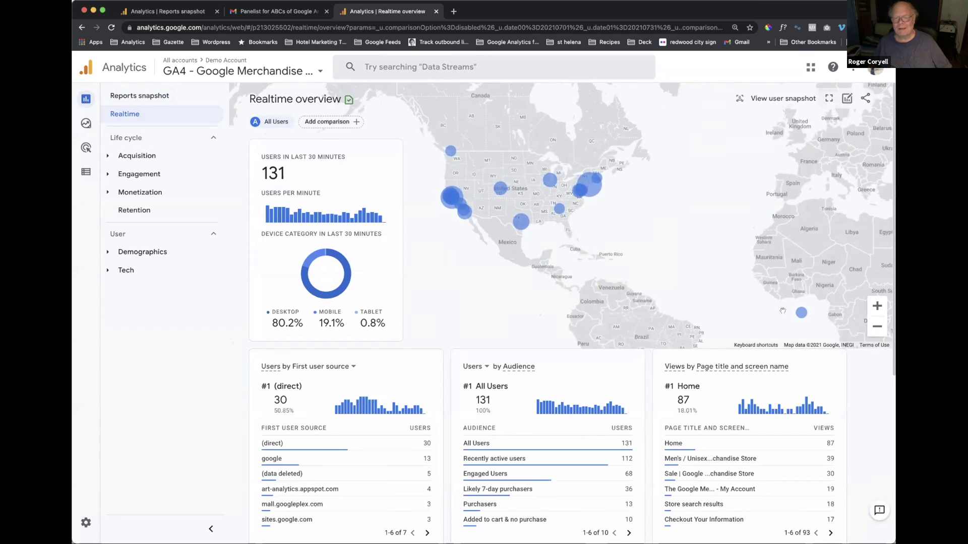
mouse_move(799, 315)
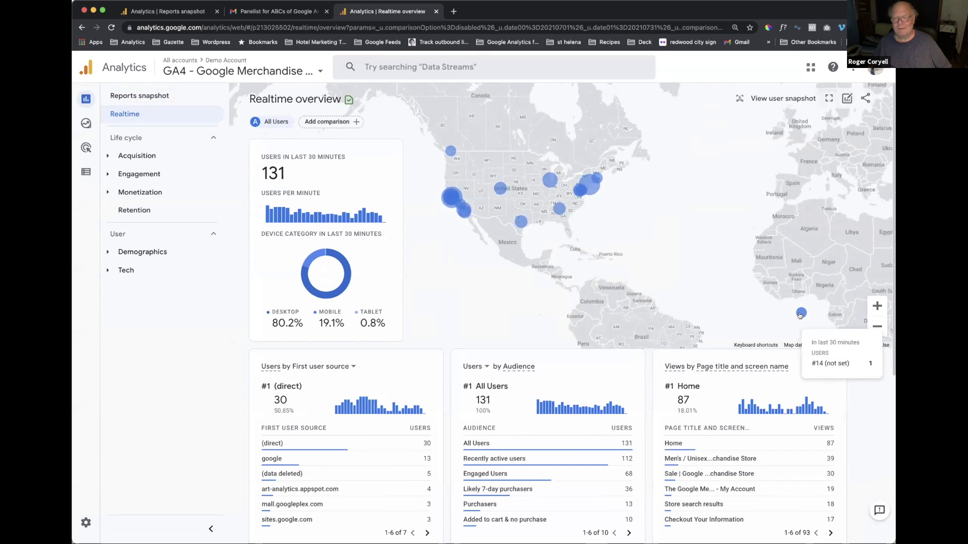
mouse_move(591, 190)
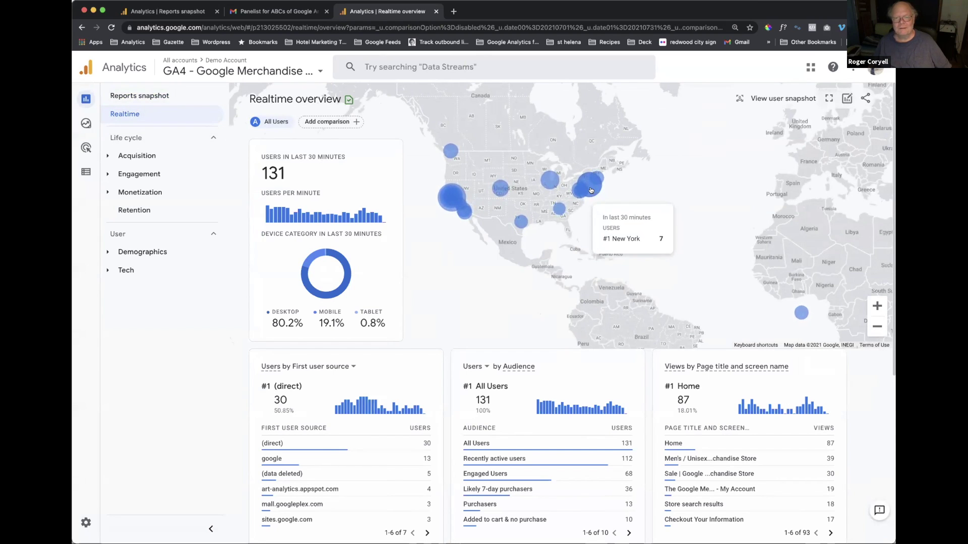
mouse_move(551, 182)
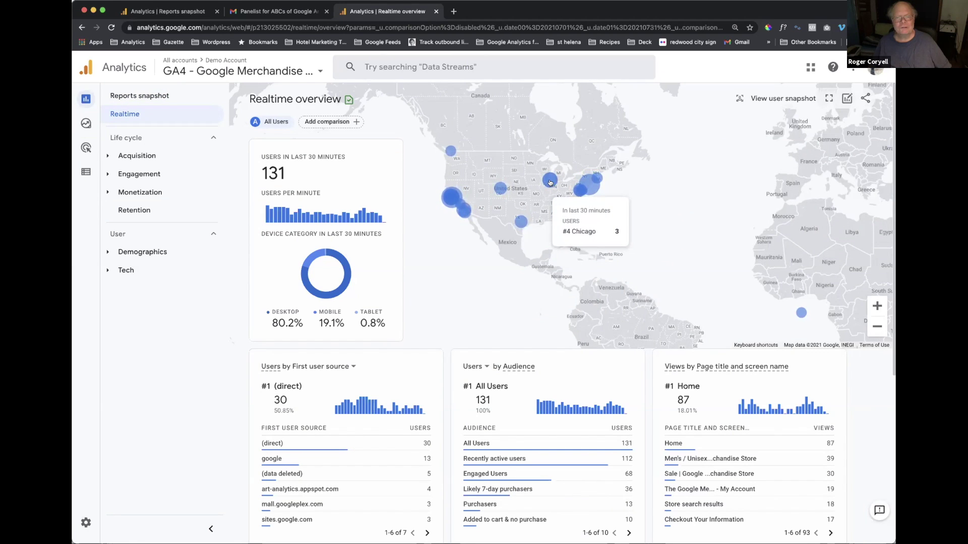
- Compare Austin's realtime users with All Users by choosing its map marker, and remove the Austin comparison after reviewing it
left_click(522, 223)
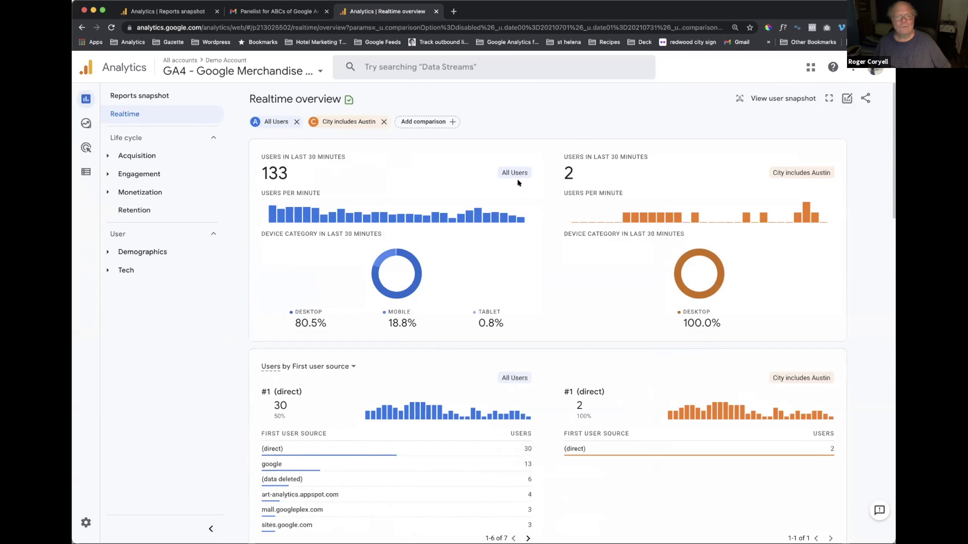
left_click(383, 122)
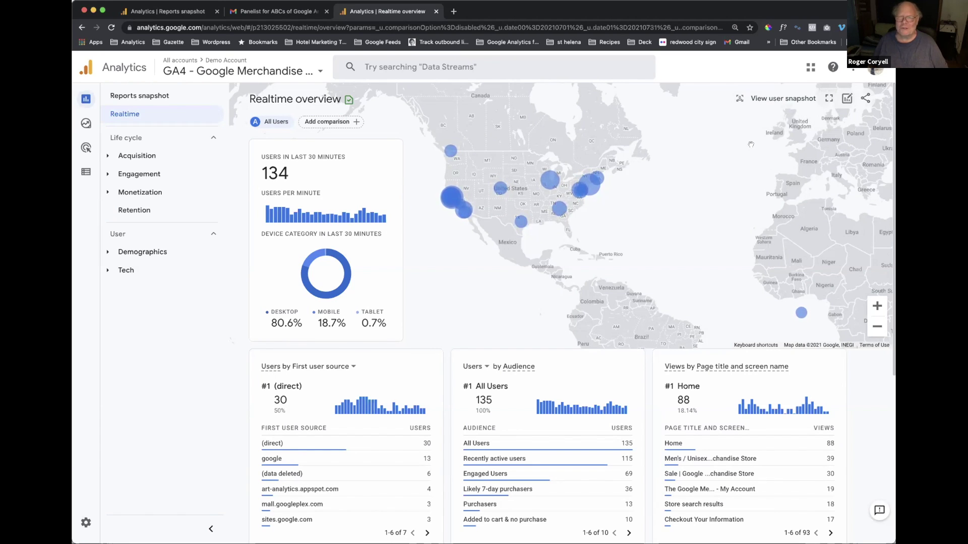
- Examine the device, location and event timeline of two random users in the realtime user snapshot, exiting the first before opening the second
left_click(782, 100)
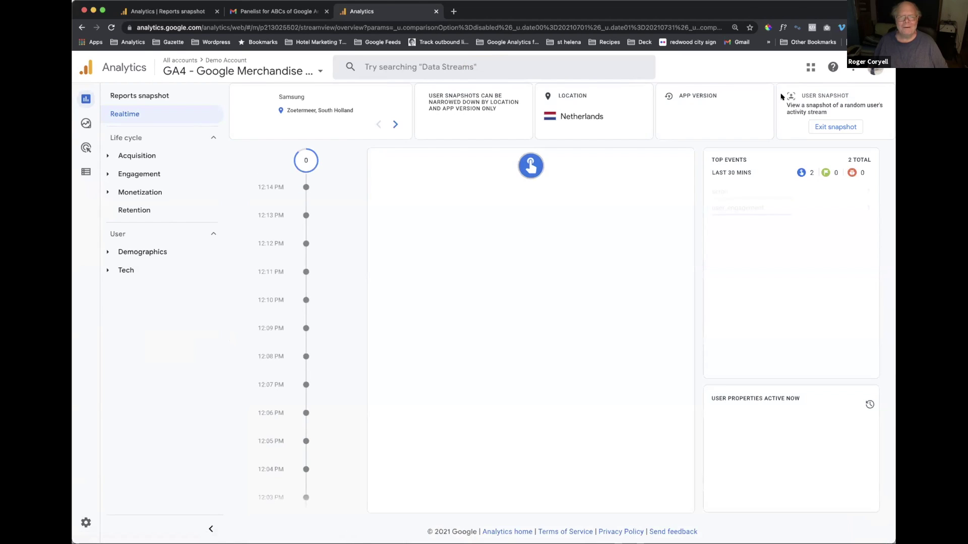
scroll(625, 275, "down", 3)
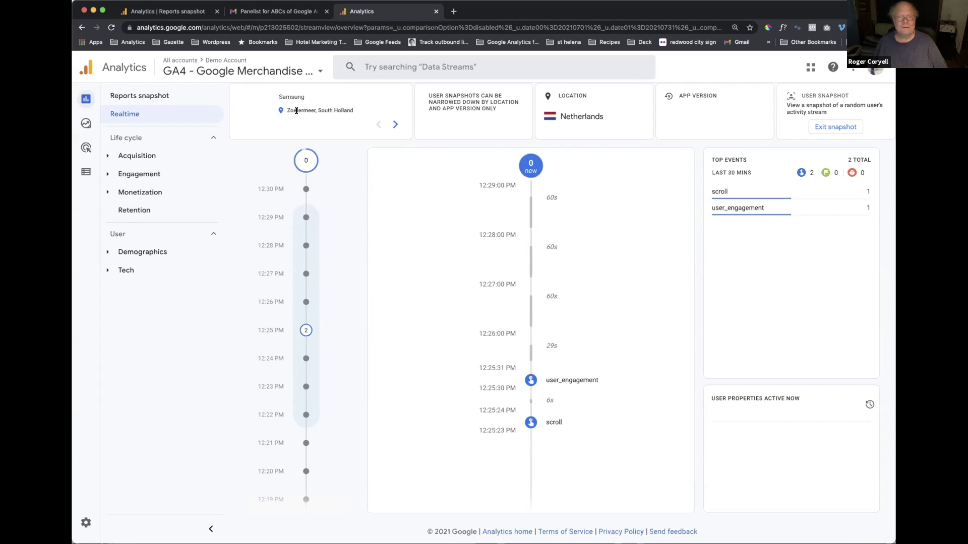
left_click(833, 128)
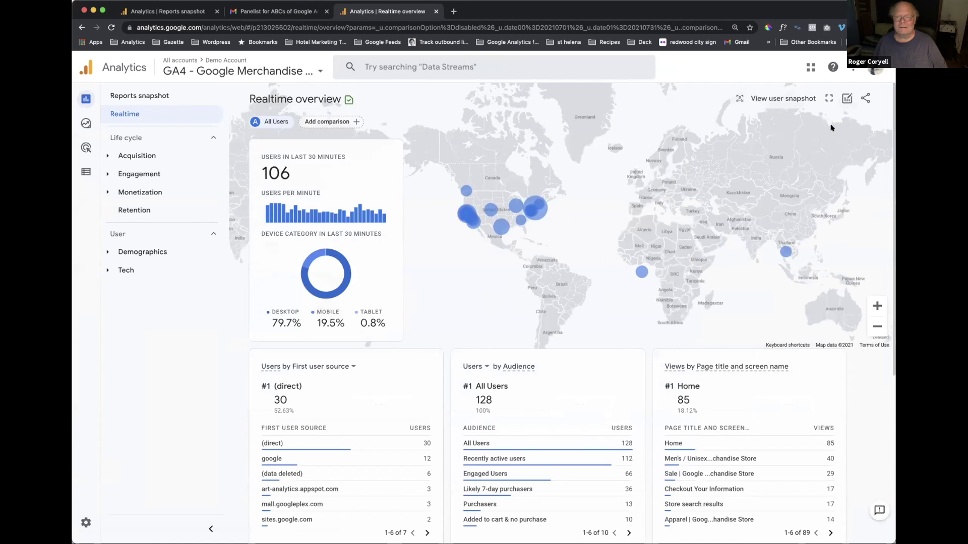
left_click(782, 99)
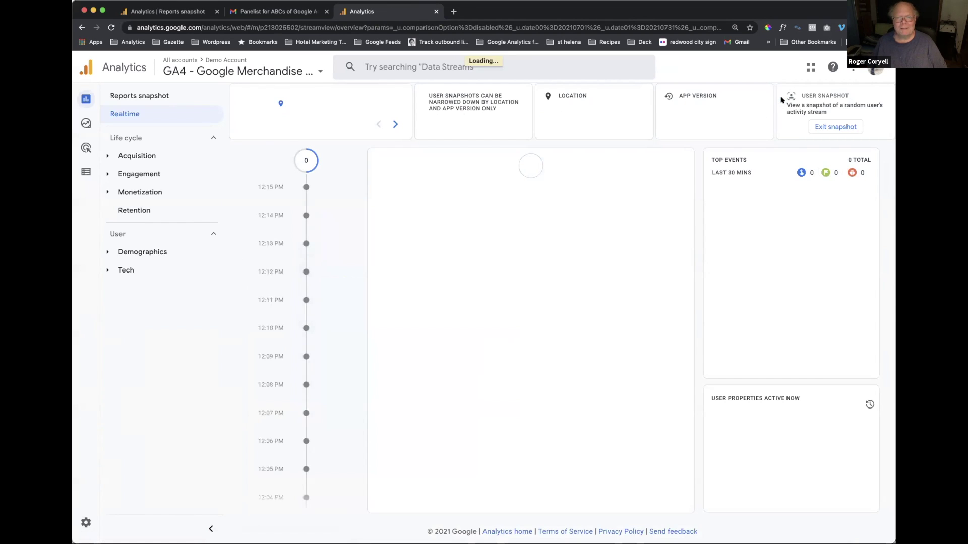
scroll(618, 298, "down", 5)
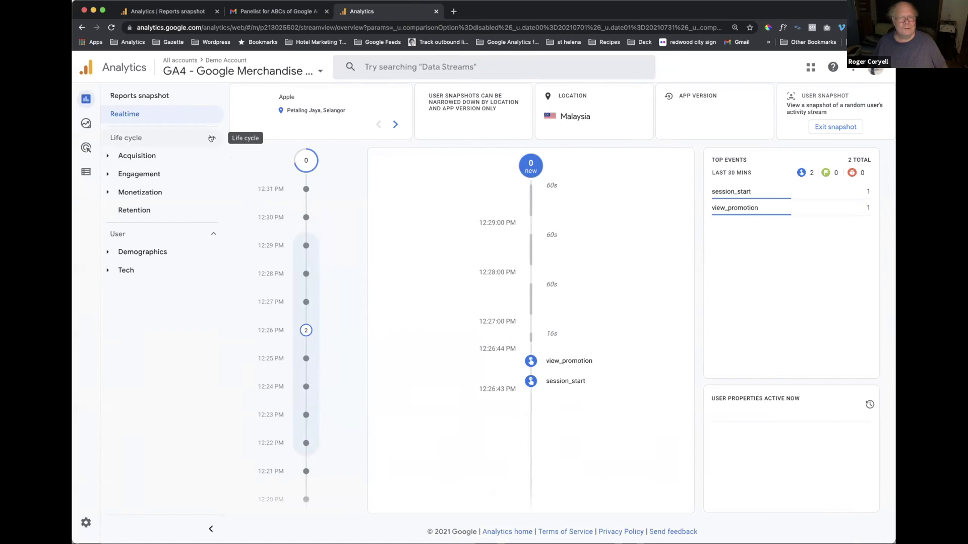
- Open the Acquisition overview report and review its users trend, new users by medium, sessions by medium and campaign, and lifetime value cards
left_click(153, 139)
left_click(152, 140)
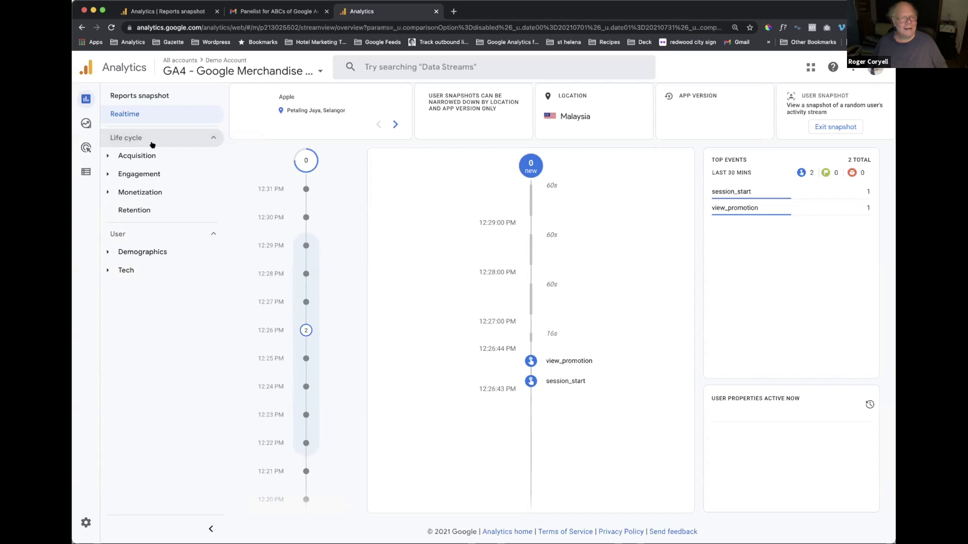
left_click(148, 155)
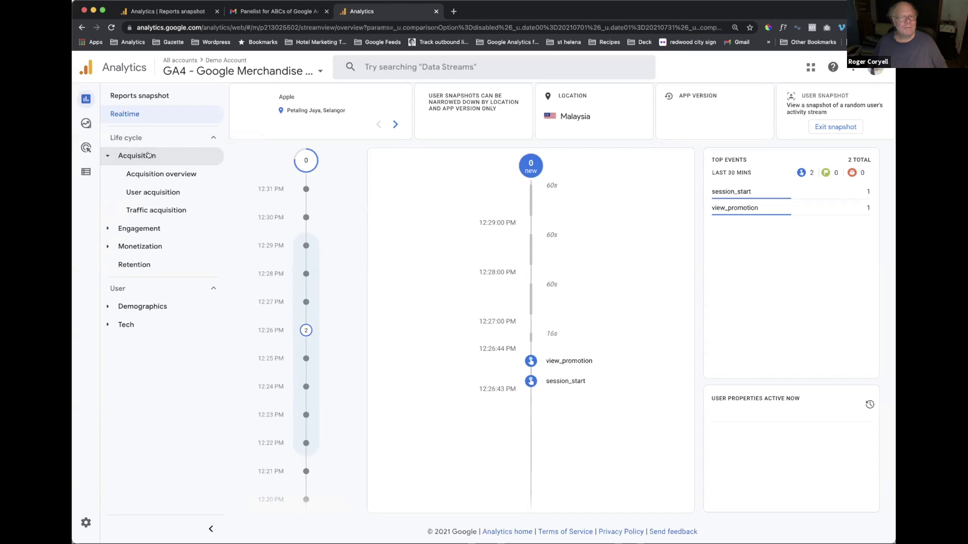
left_click(152, 172)
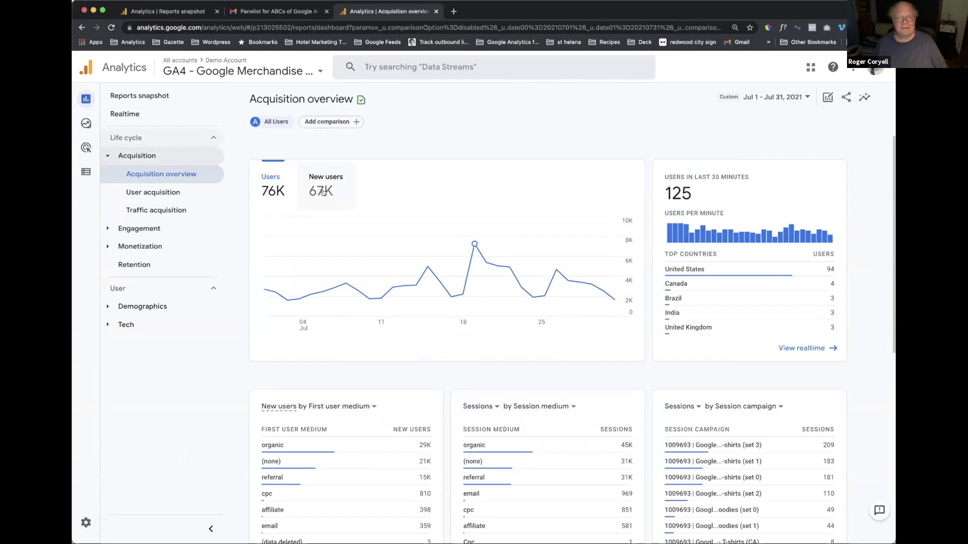
scroll(346, 201, "down", 5)
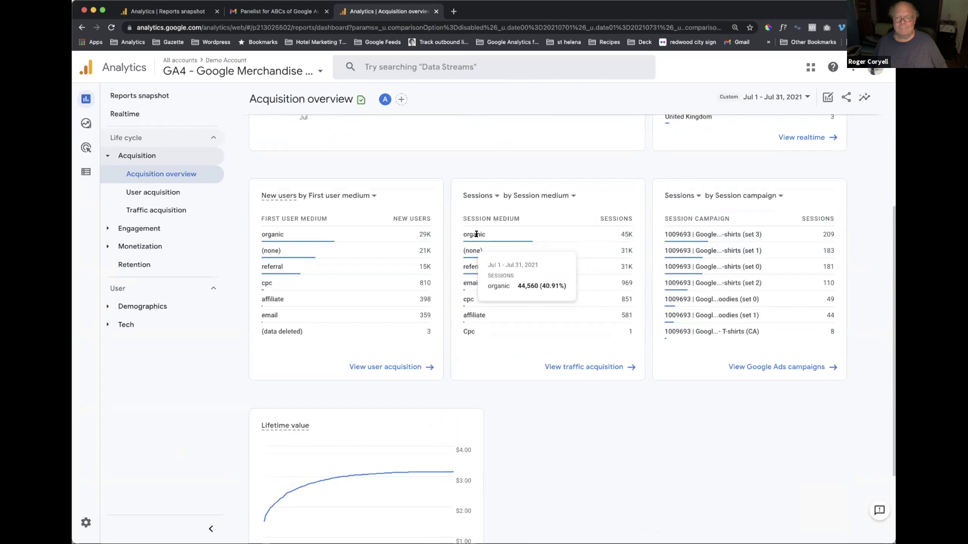
scroll(476, 235, "down", 3)
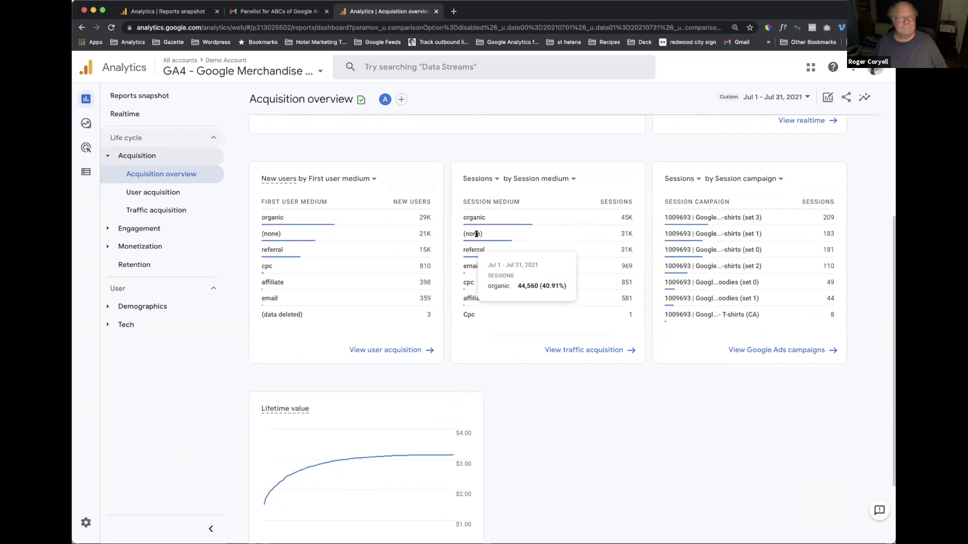
mouse_move(411, 327)
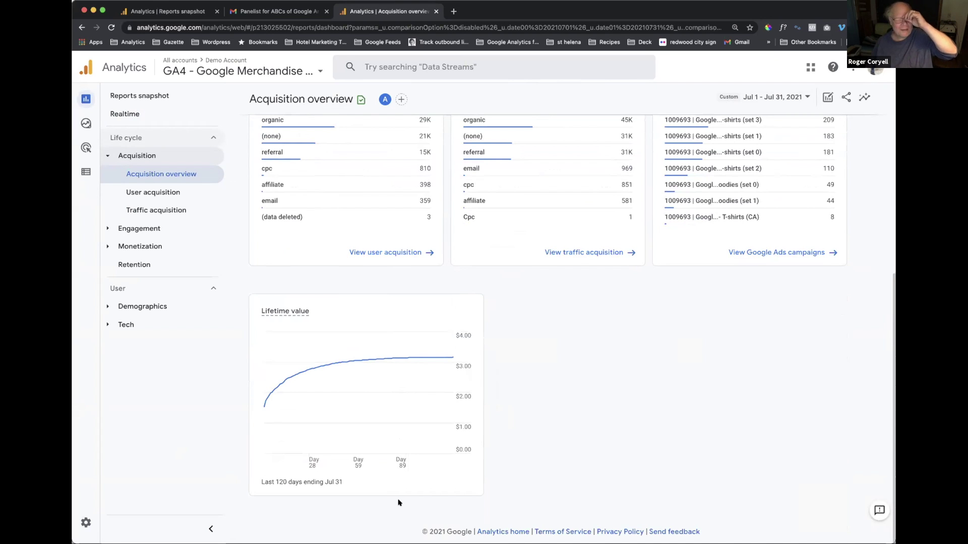
scroll(395, 501, "up", 6)
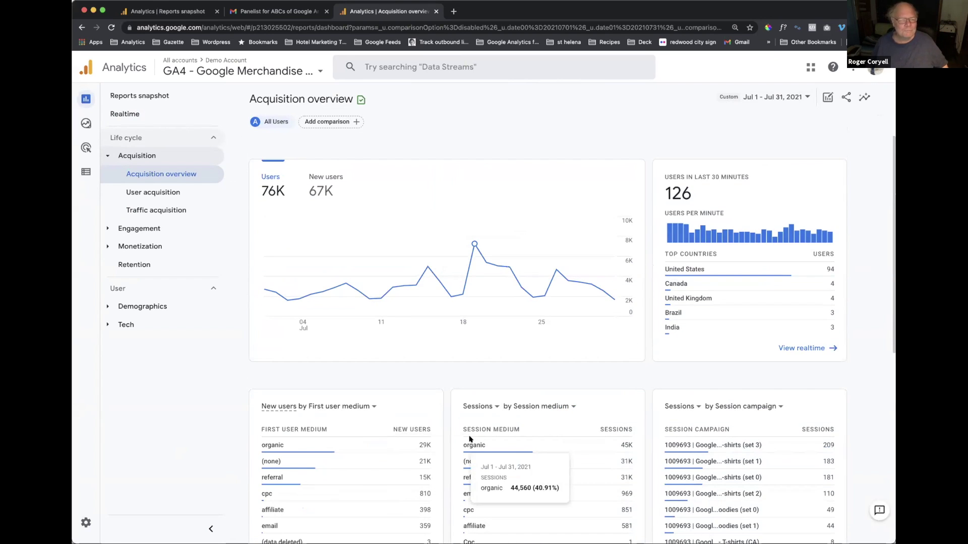
- View the User acquisition report, and review the session source/medium table in the Traffic acquisition report
left_click(166, 192)
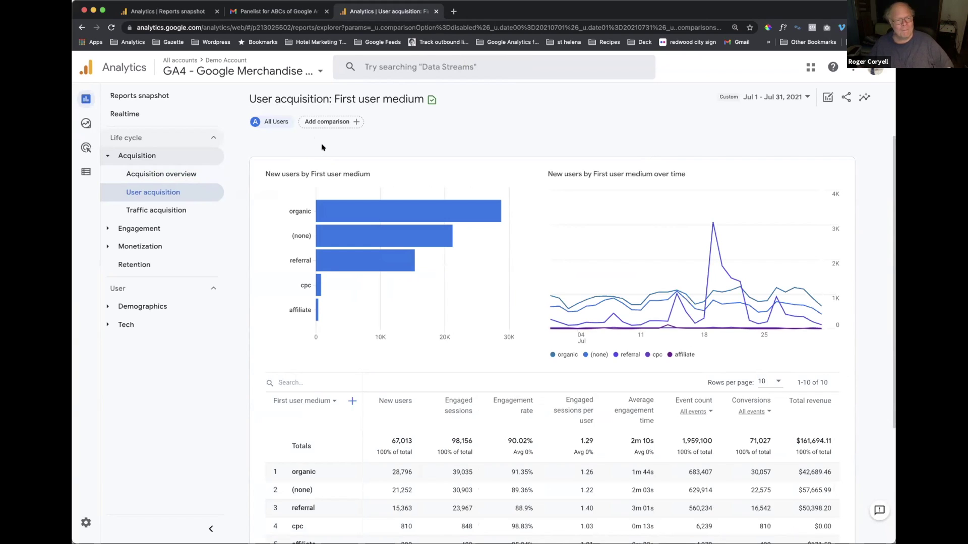
left_click(175, 209)
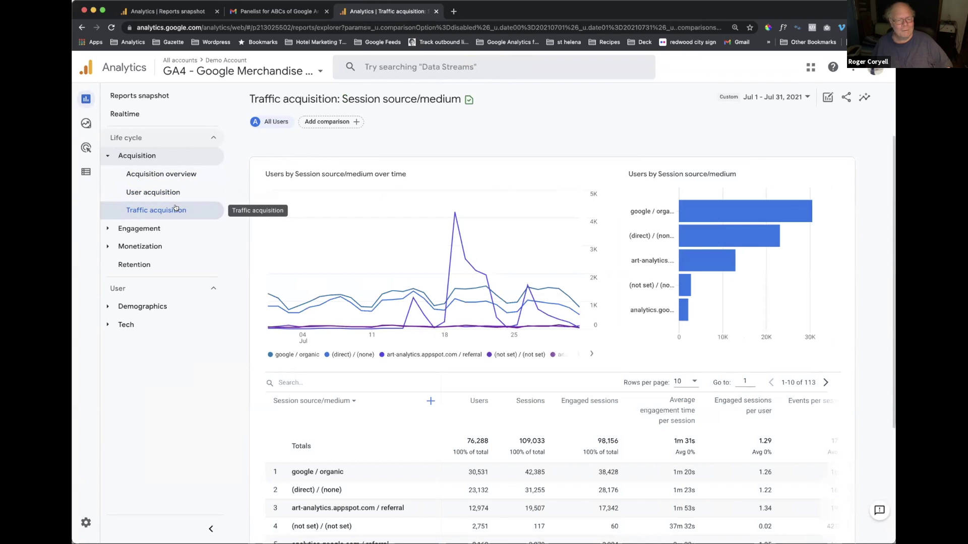
scroll(366, 331, "down", 5)
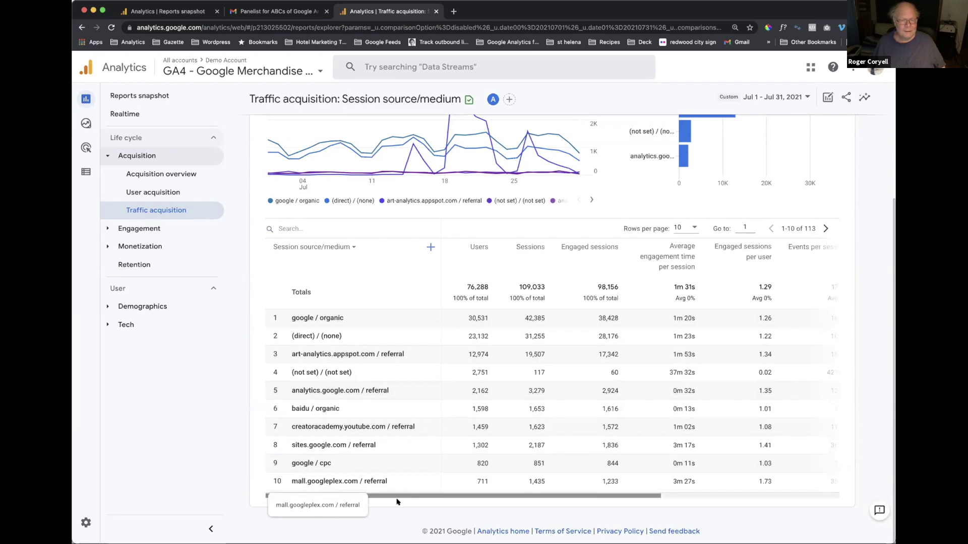
scroll(641, 439, "up", 5)
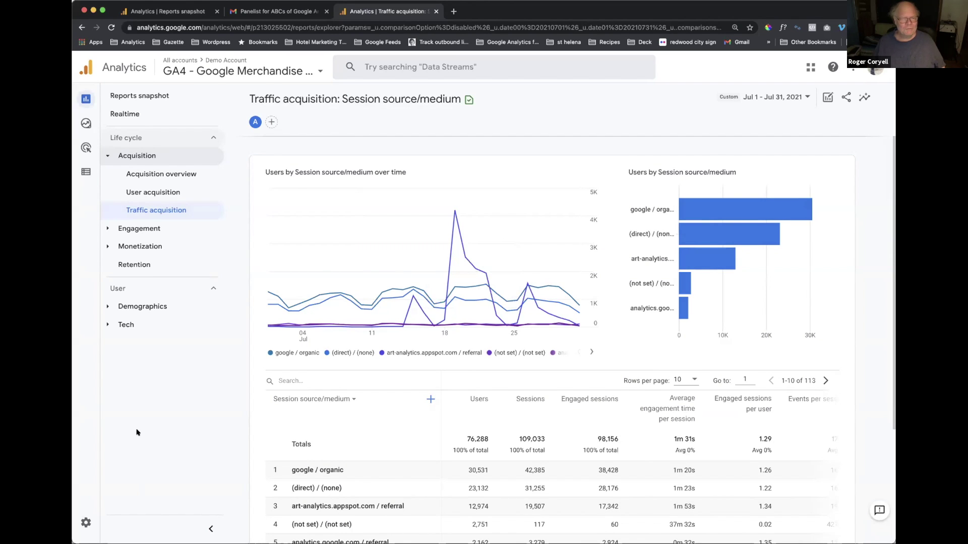
- Open the Events report under Engagement and review the event names with their counts and total users
left_click(110, 232)
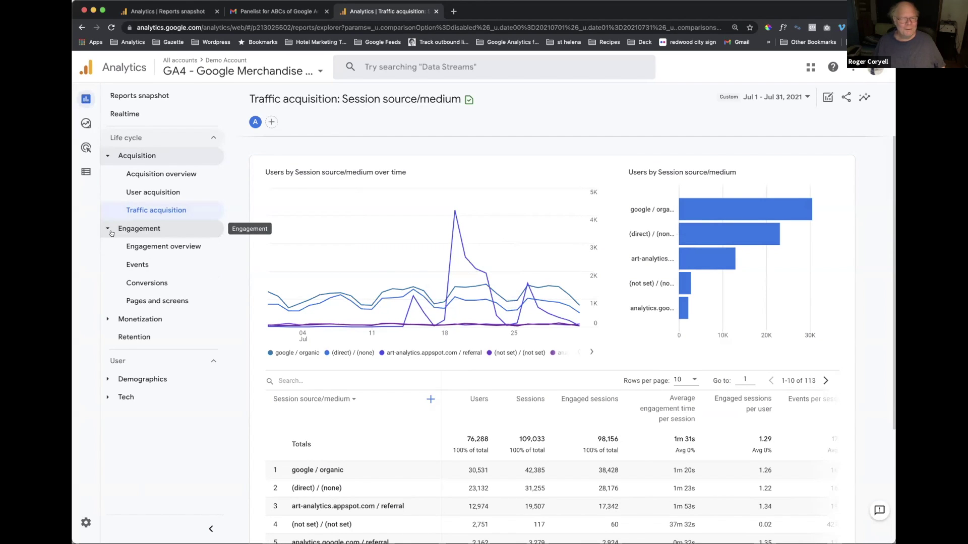
left_click(147, 263)
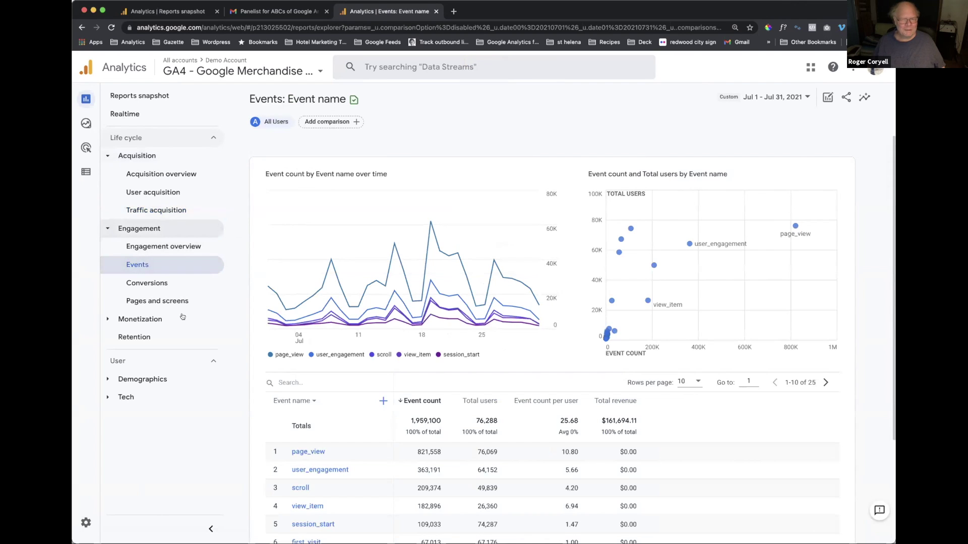
scroll(319, 417, "down", 3)
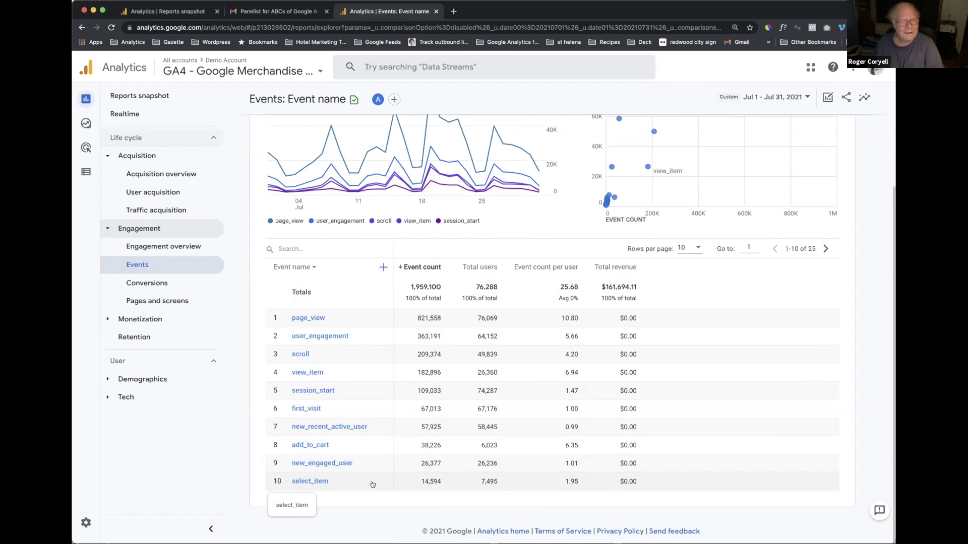
- Open the Conversions report and drill into the purchase event to review its conversions and event value by source
left_click(152, 283)
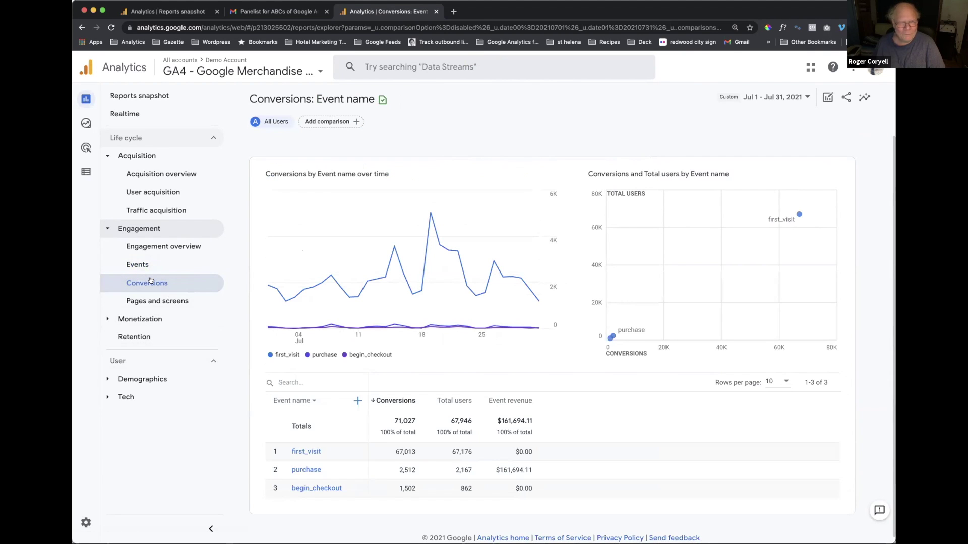
scroll(426, 355, "down", 1)
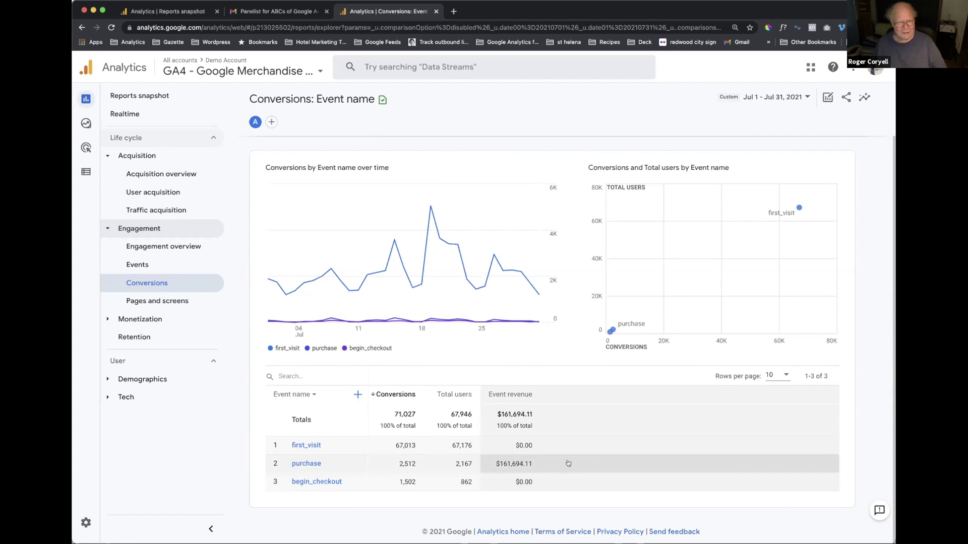
left_click(305, 460)
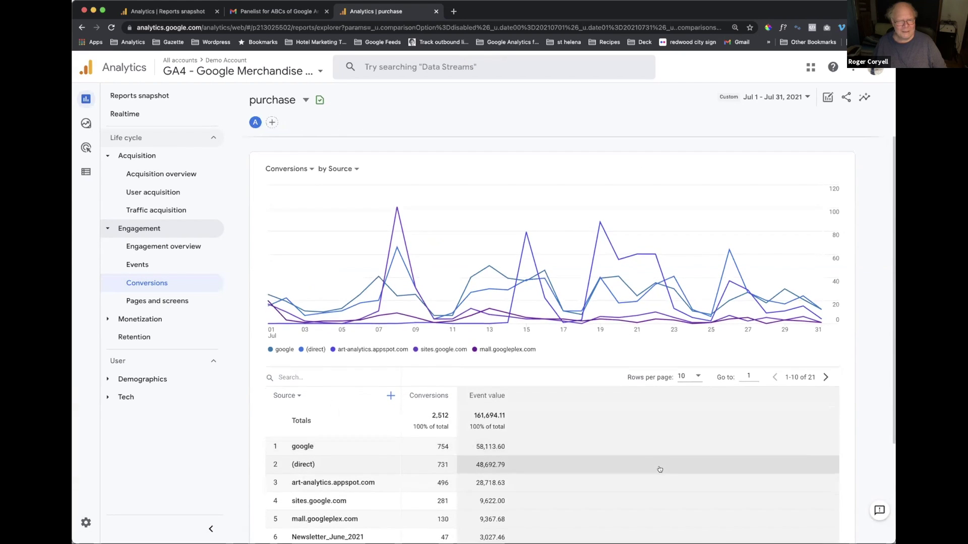
scroll(658, 470, "down", 5)
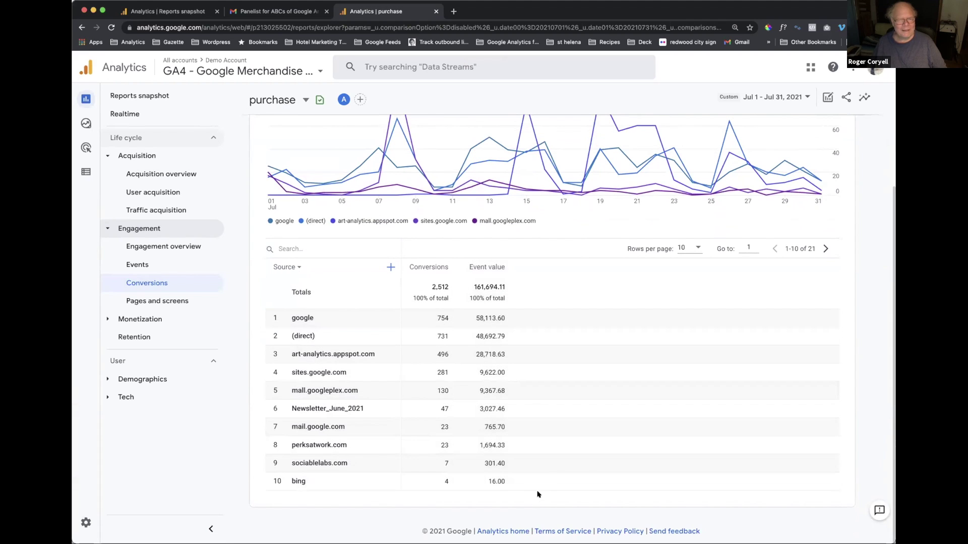
scroll(538, 493, "up", 5)
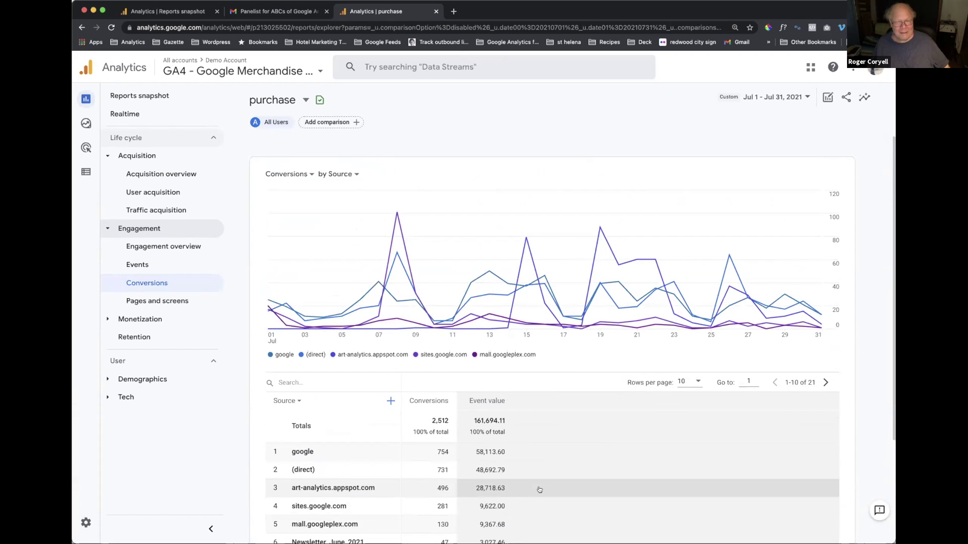
- Break down the purchase event's conversions by Campaign and review the conversions and event value for each campaign
left_click(348, 175)
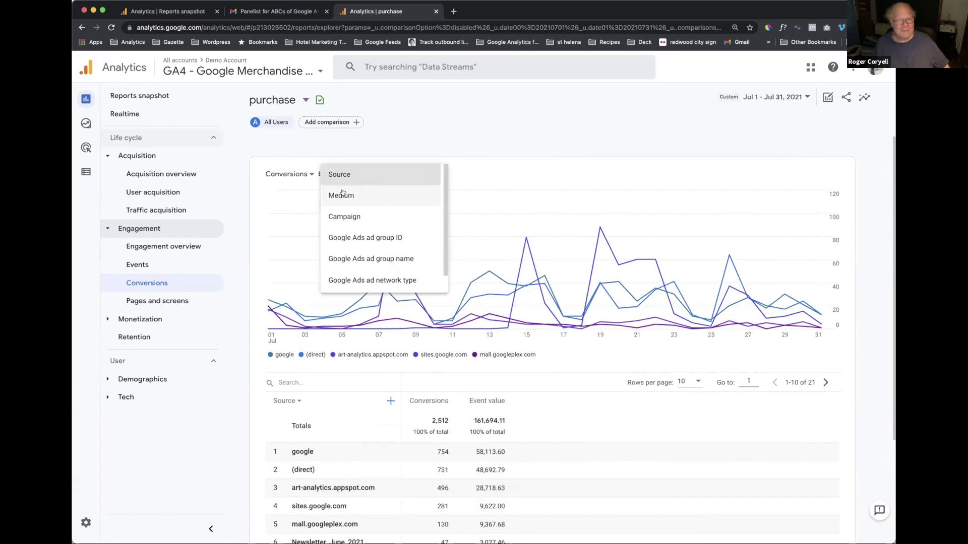
left_click(344, 217)
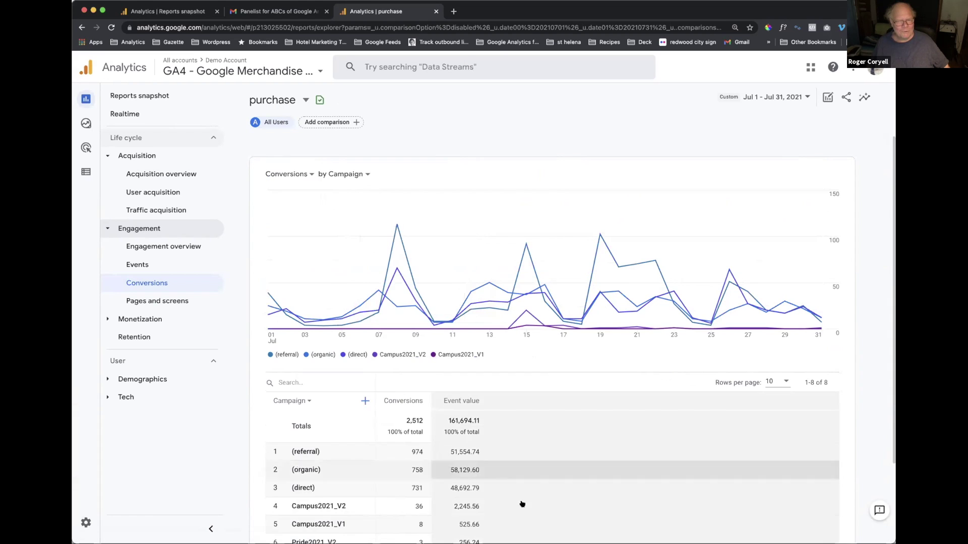
scroll(540, 452, "down", 2)
scroll(542, 452, "down", 2)
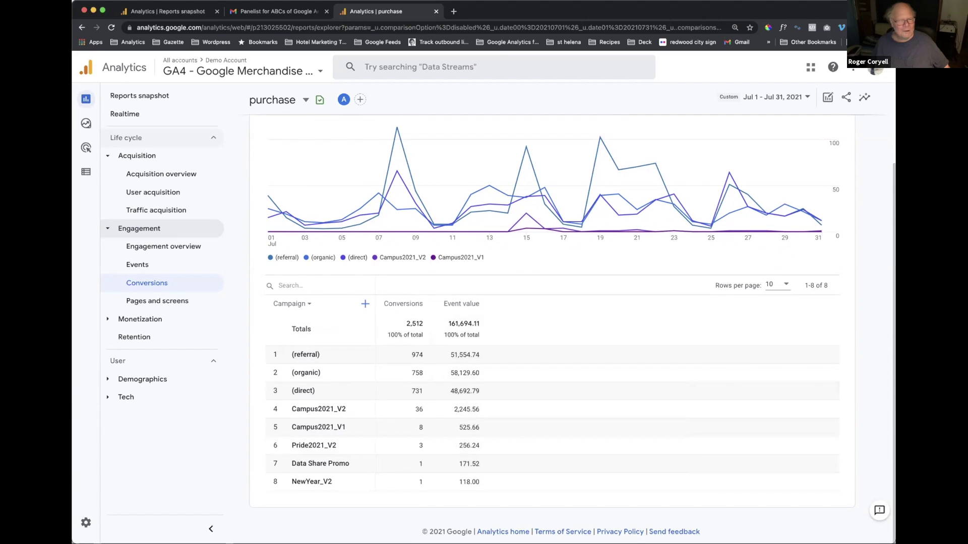
- Open the Pages and screens report under Engagement and review views and users by page title
left_click(165, 301)
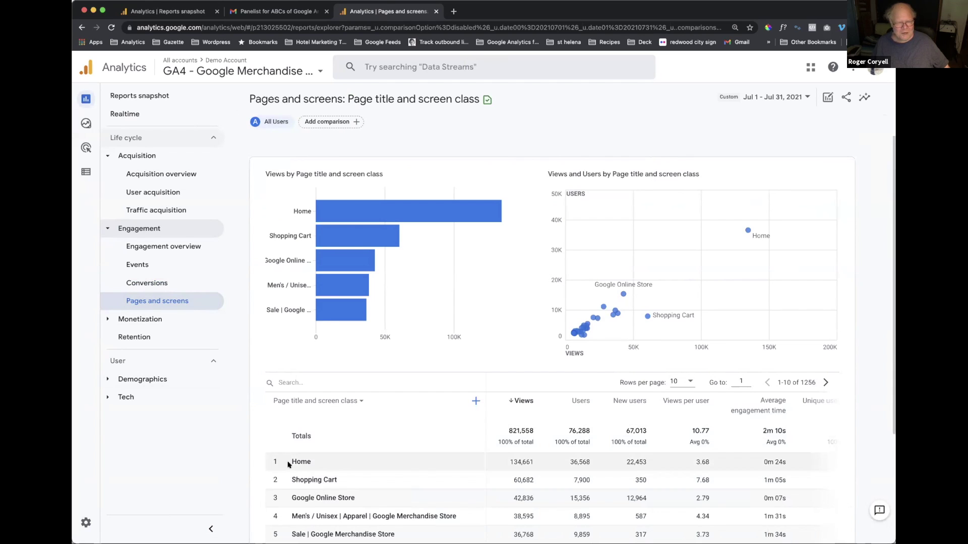
scroll(301, 481, "down", 3)
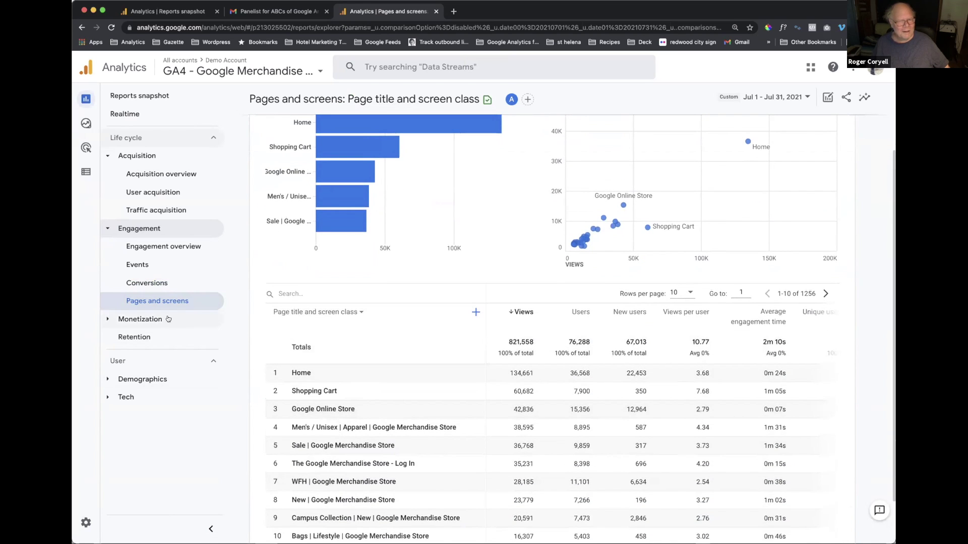
- Open the Monetization overview report and review its revenue, purchasers, average purchase revenue per user, item promotion and order coupon cards
left_click(139, 320)
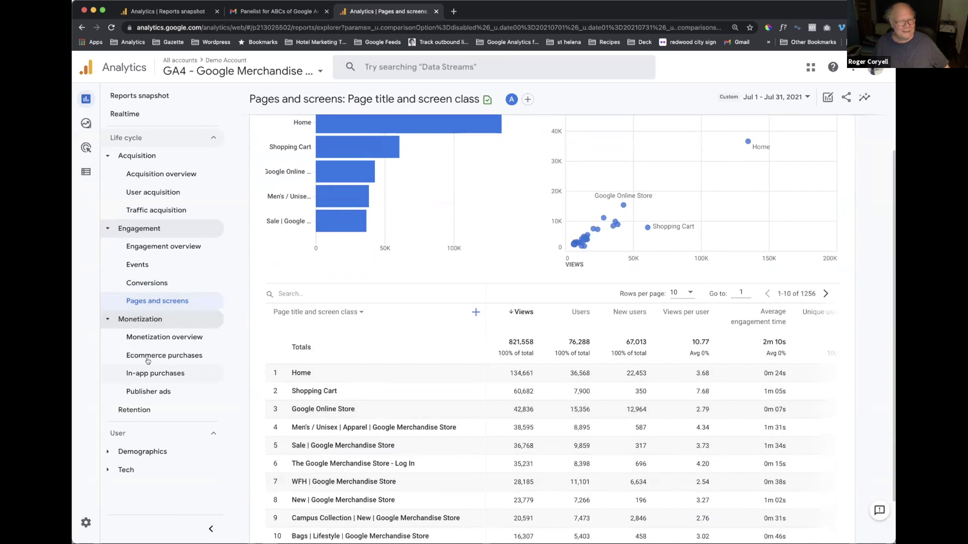
left_click(151, 337)
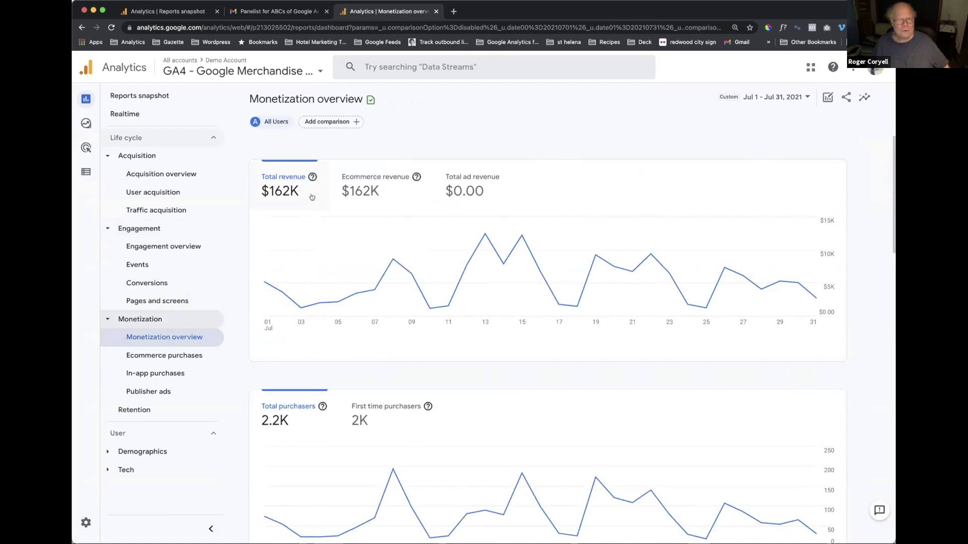
mouse_move(486, 289)
scroll(487, 290, "down", 5)
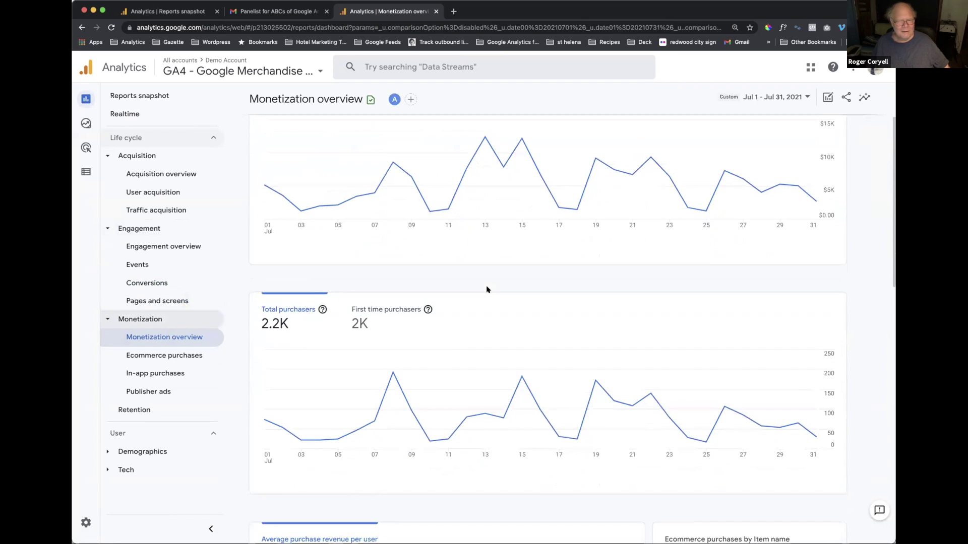
scroll(487, 289, "down", 4)
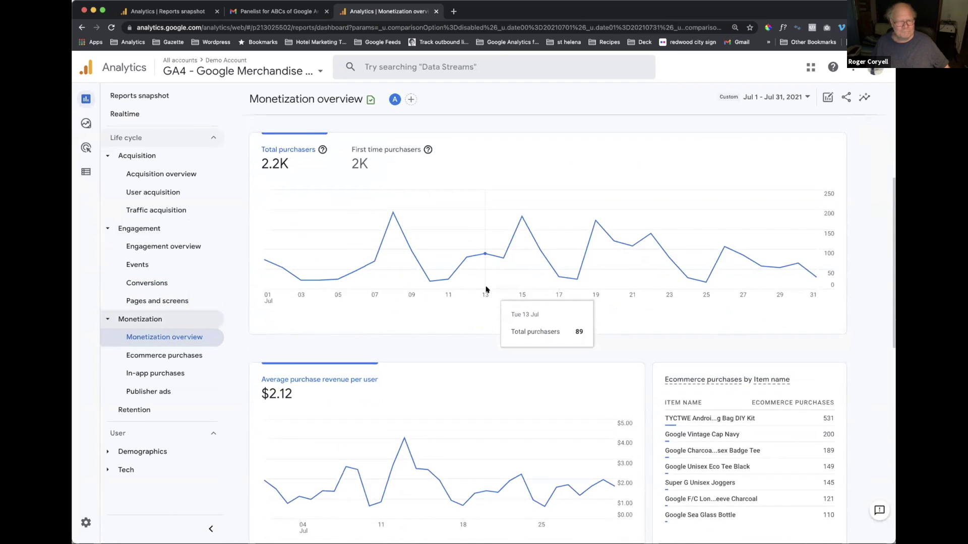
scroll(483, 291, "down", 1)
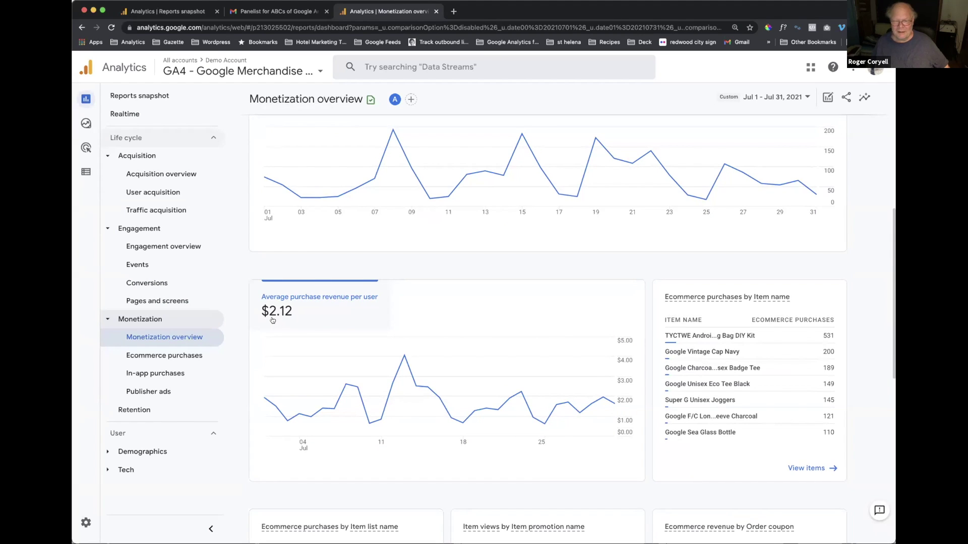
scroll(272, 321, "down", 5)
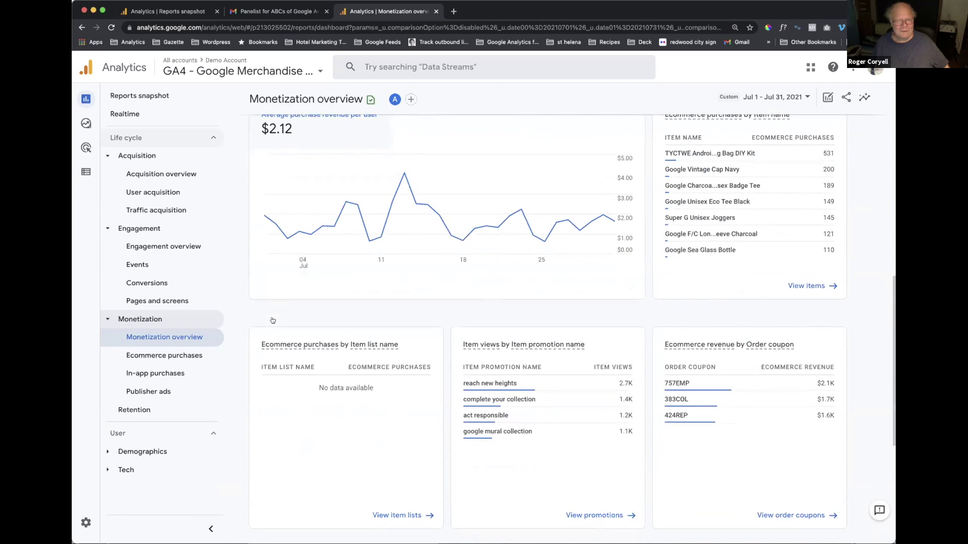
scroll(272, 321, "down", 1)
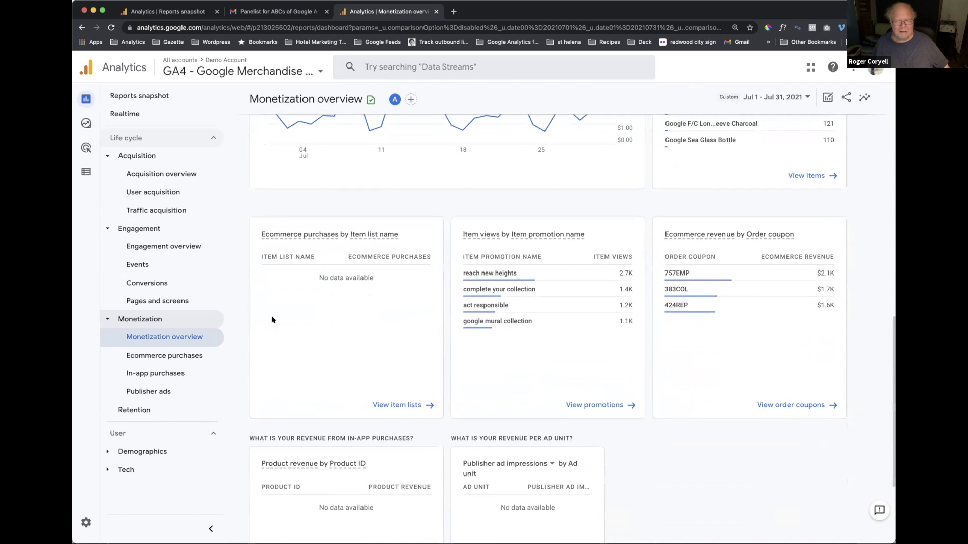
scroll(273, 323, "down", 1)
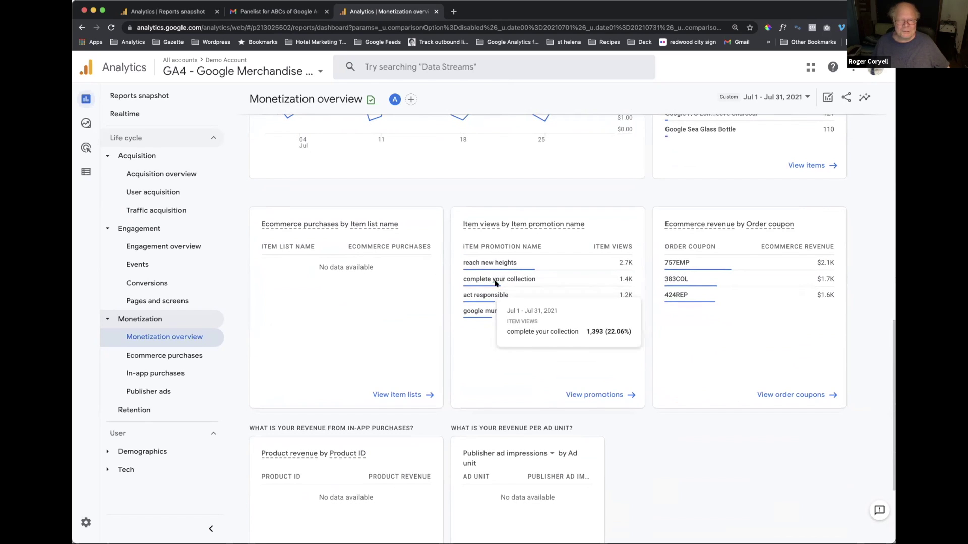
mouse_move(492, 264)
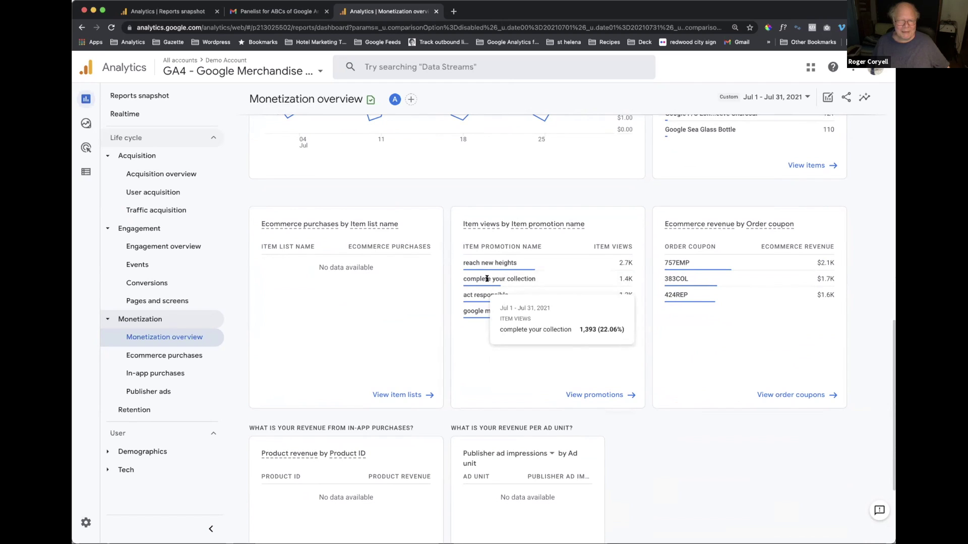
scroll(480, 334, "down", 1)
scroll(480, 333, "up", 6)
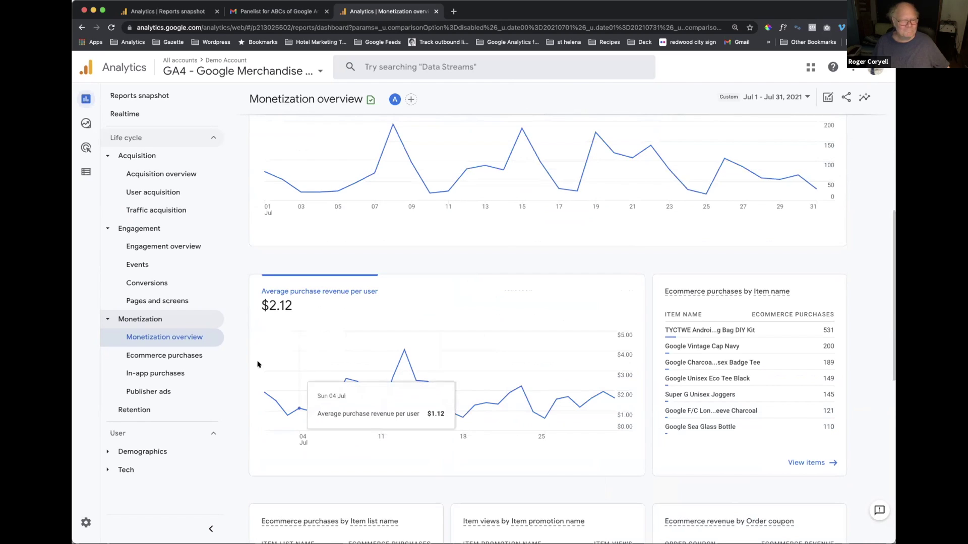
- Review item views, add-to-carts and revenue by item name in the Ecommerce purchases report, and view the Publisher ads report
left_click(172, 357)
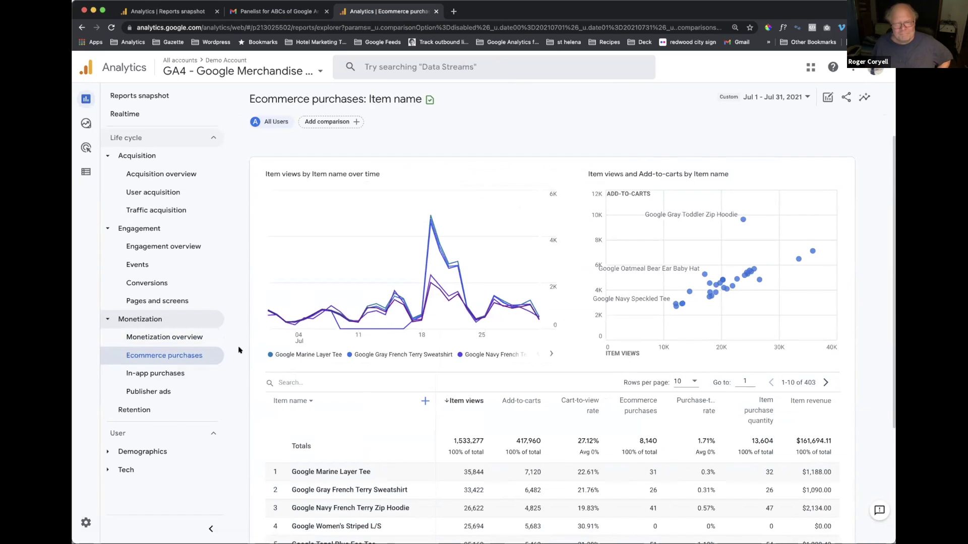
mouse_move(313, 246)
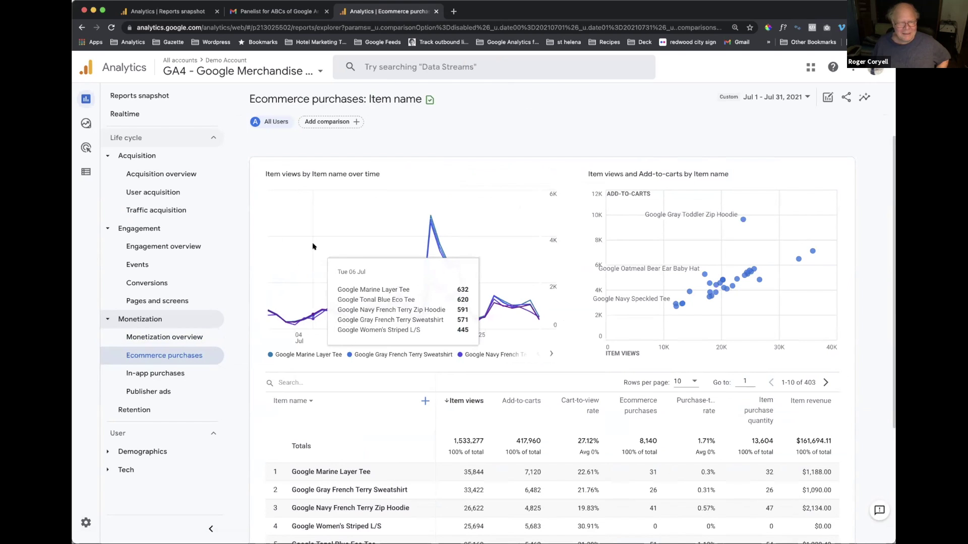
scroll(313, 247, "down", 3)
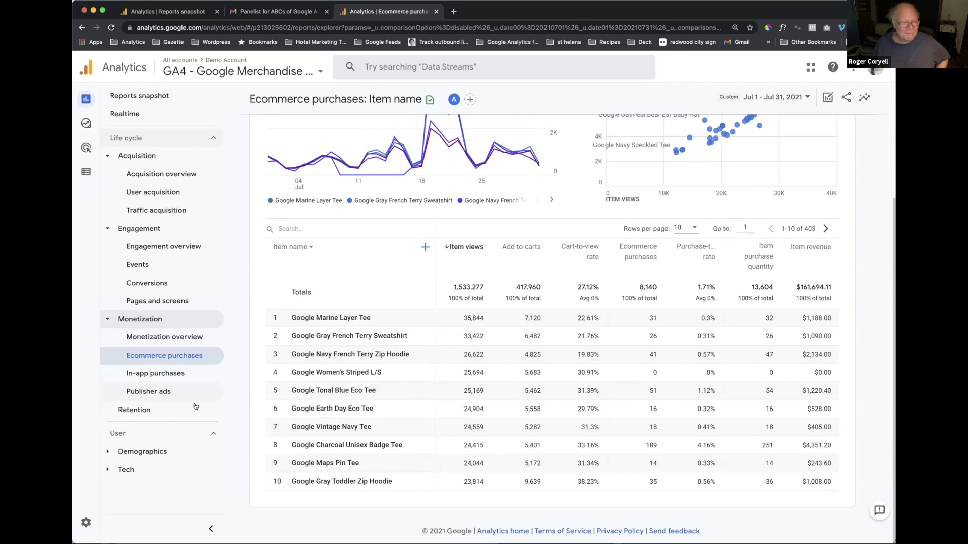
left_click(159, 393)
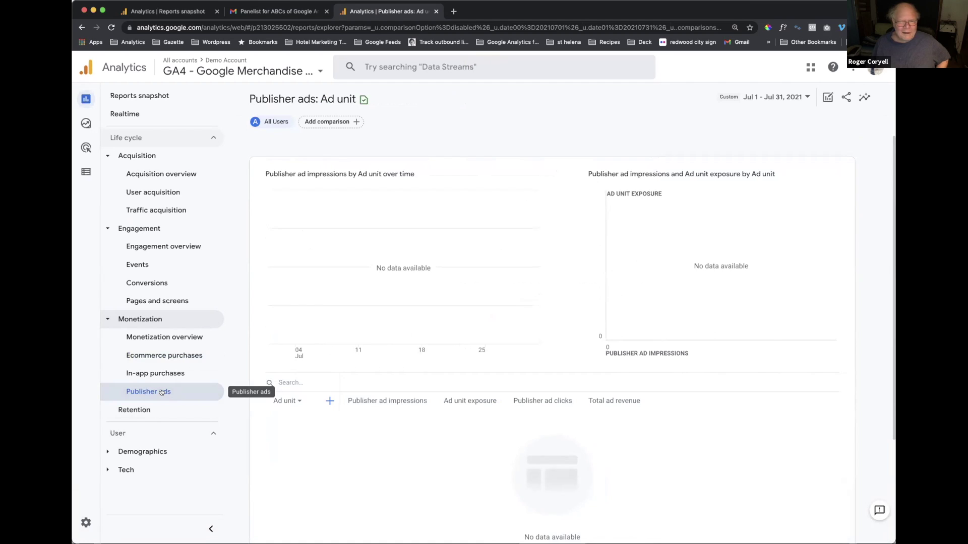
- Open the Retention overview report and review its new and returning users, cohort retention, user engagement and lifetime value charts
left_click(144, 411)
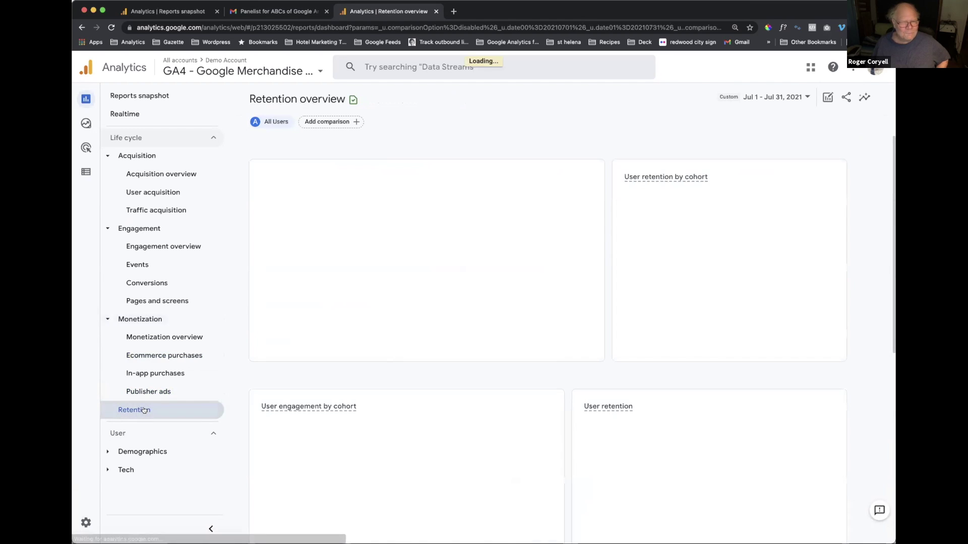
scroll(283, 431, "down", 3)
scroll(282, 431, "down", 4)
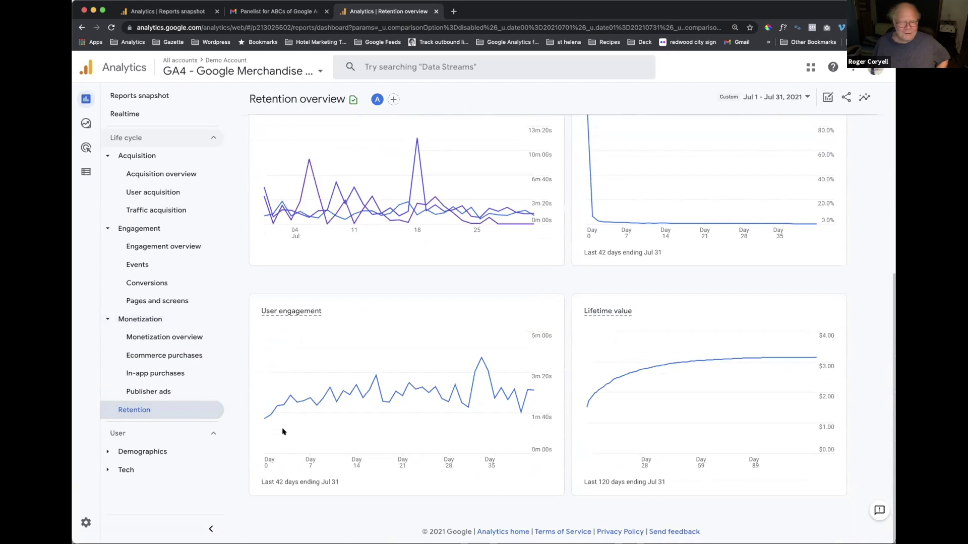
scroll(283, 431, "up", 7)
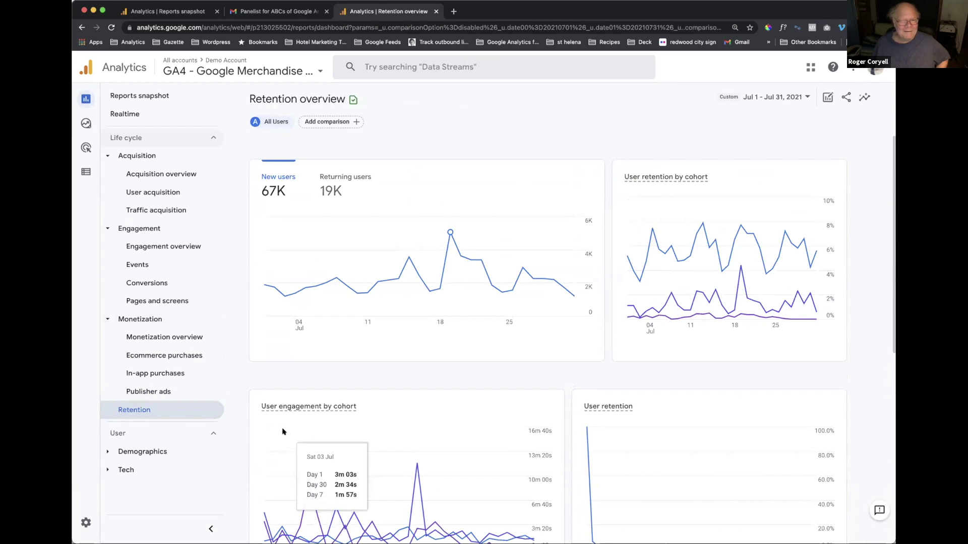
scroll(282, 431, "down", 6)
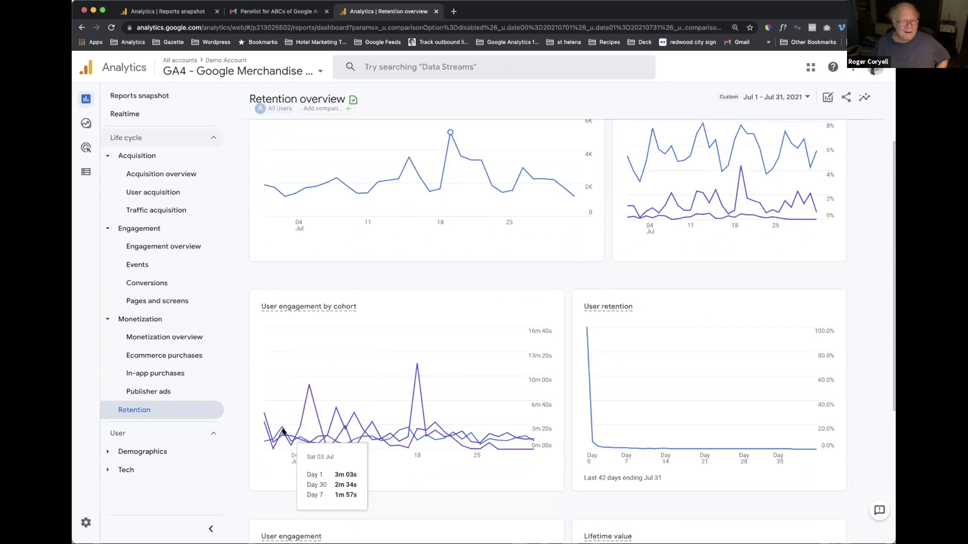
- Open the Demographics overview report and review its users by country, city, gender, interests, age and language cards
left_click(152, 449)
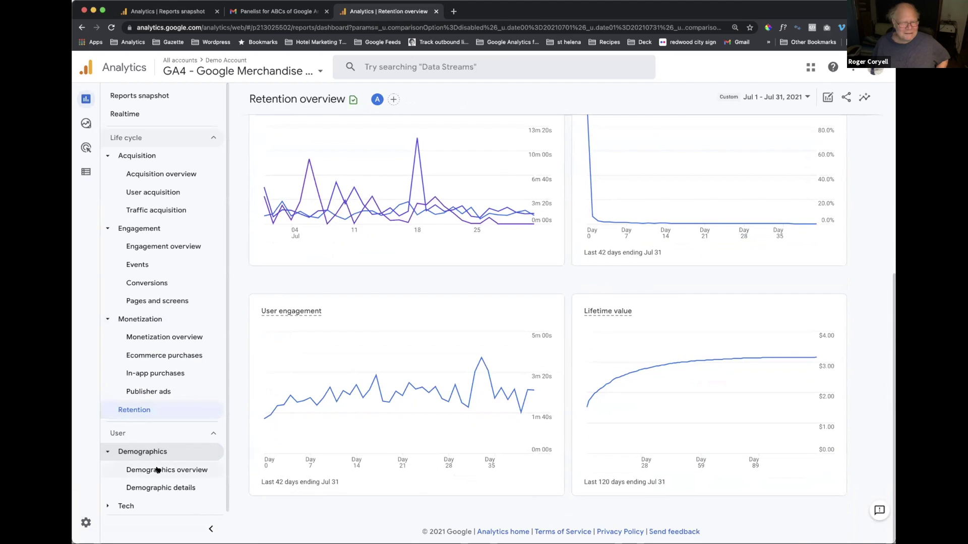
left_click(157, 470)
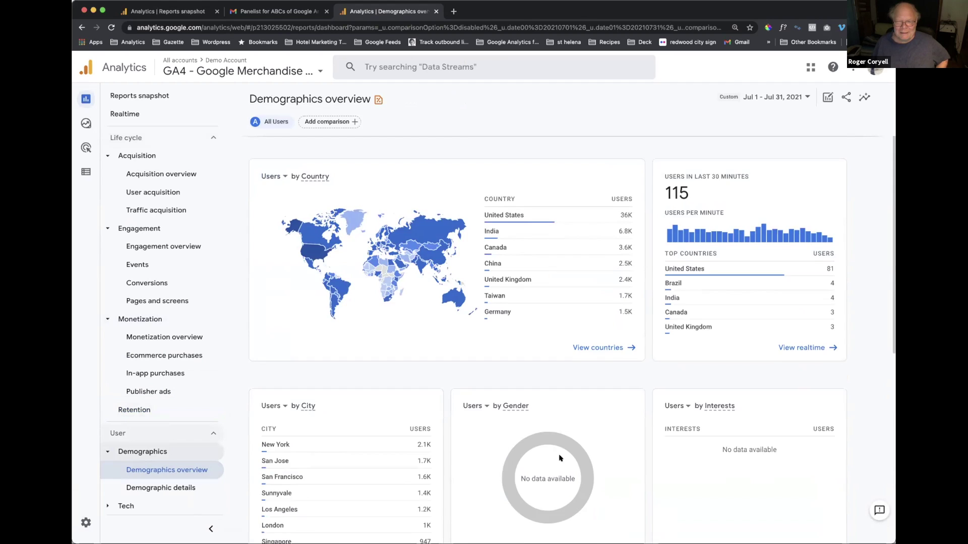
scroll(559, 458, "down", 3)
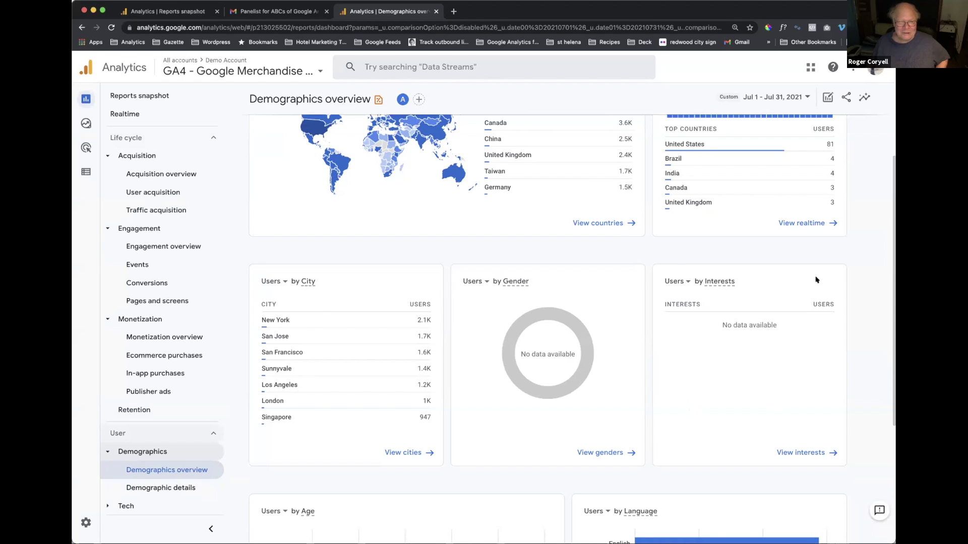
scroll(736, 438, "up", 3)
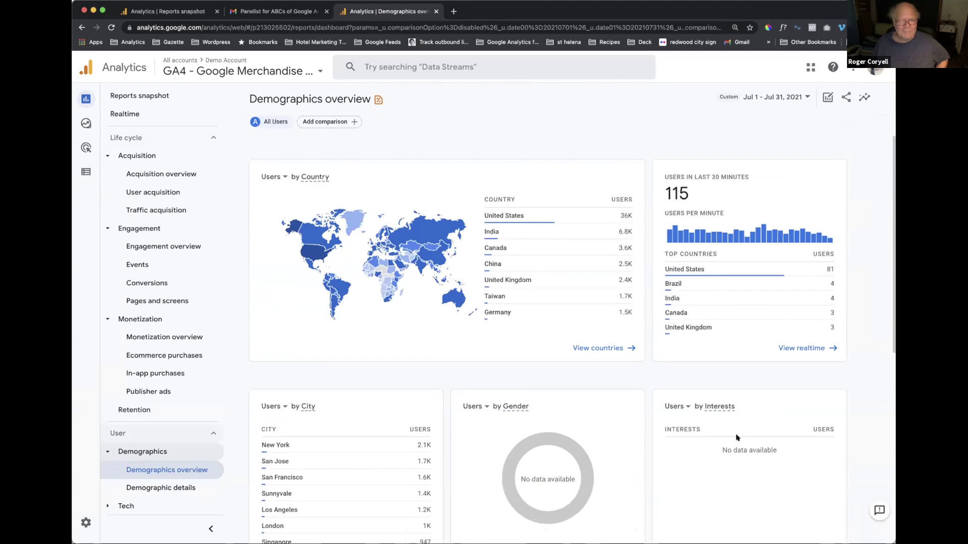
scroll(736, 438, "down", 7)
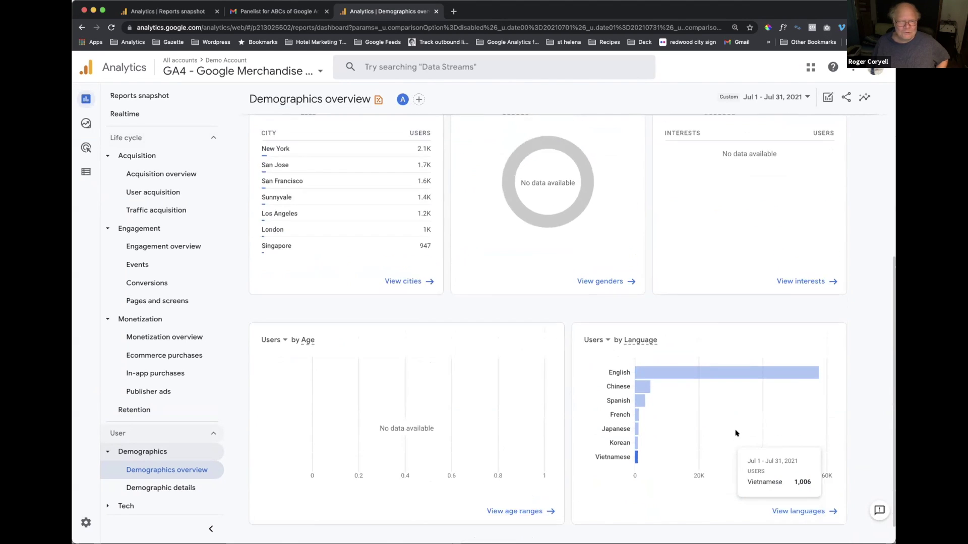
scroll(736, 434, "up", 6)
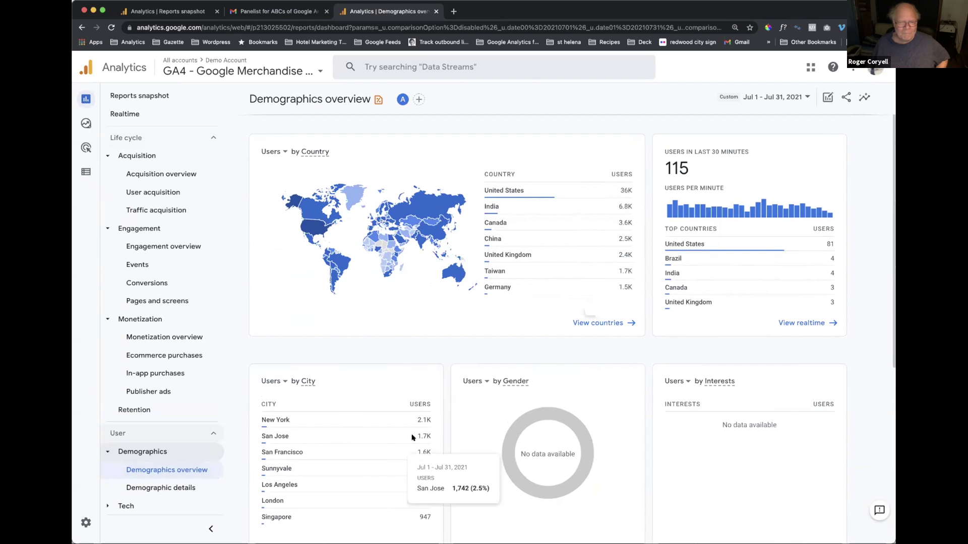
scroll(391, 446, "down", 2)
scroll(390, 439, "down", 1)
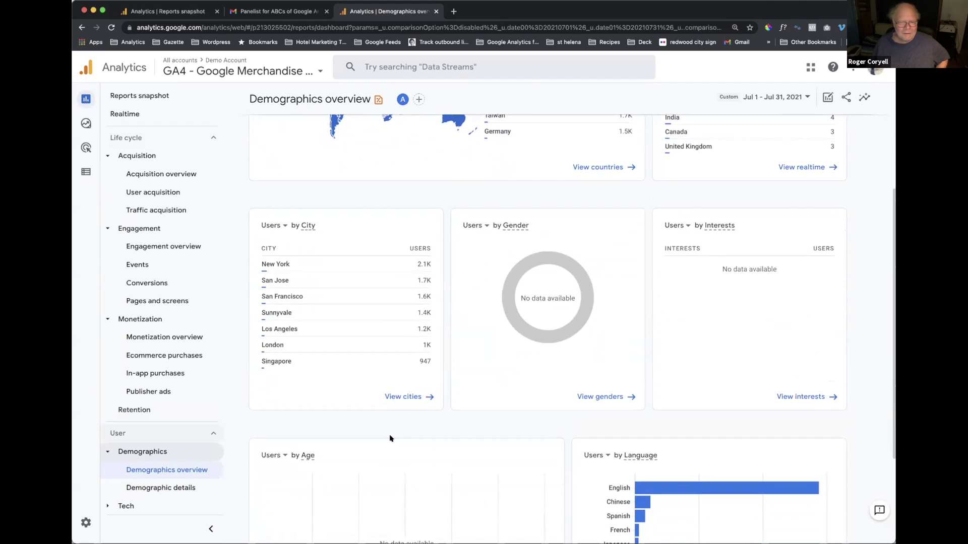
- Open the full city breakdown from the users by city card and review its charts and table
left_click(410, 396)
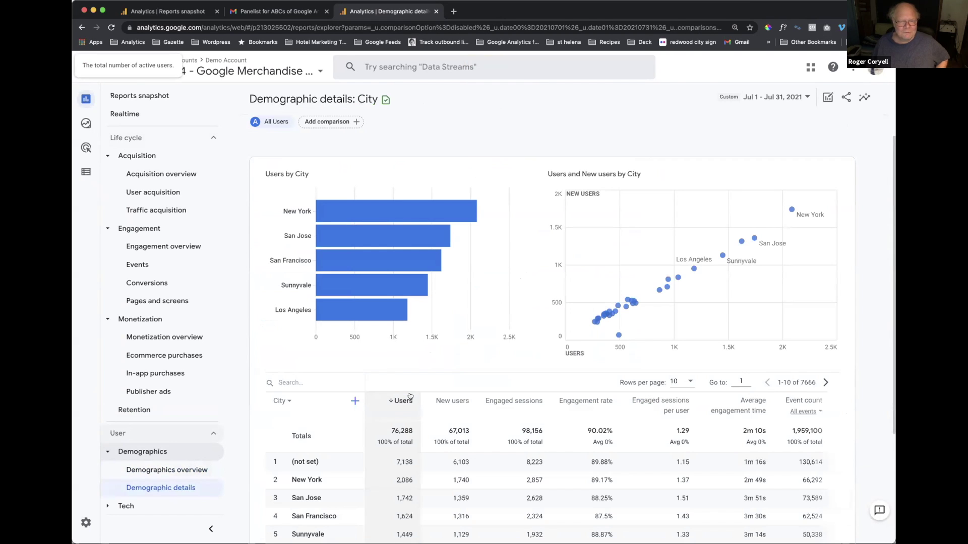
scroll(410, 396, "down", 3)
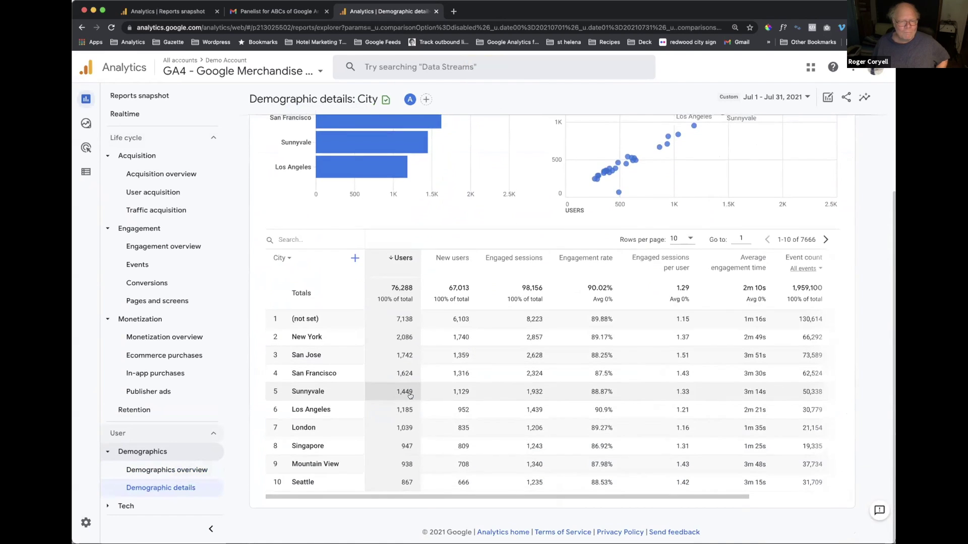
scroll(410, 396, "up", 3)
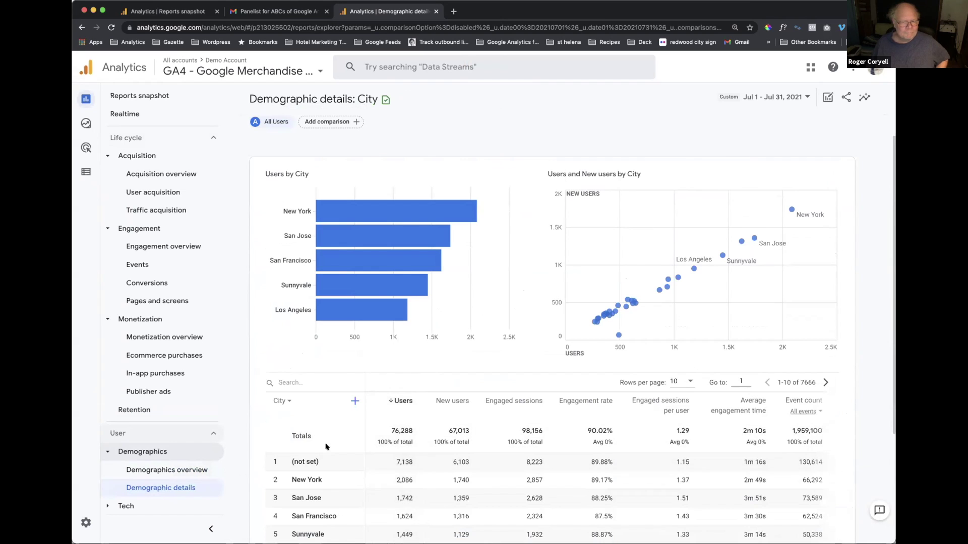
- Open the Tech overview report in the User section
left_click(166, 506)
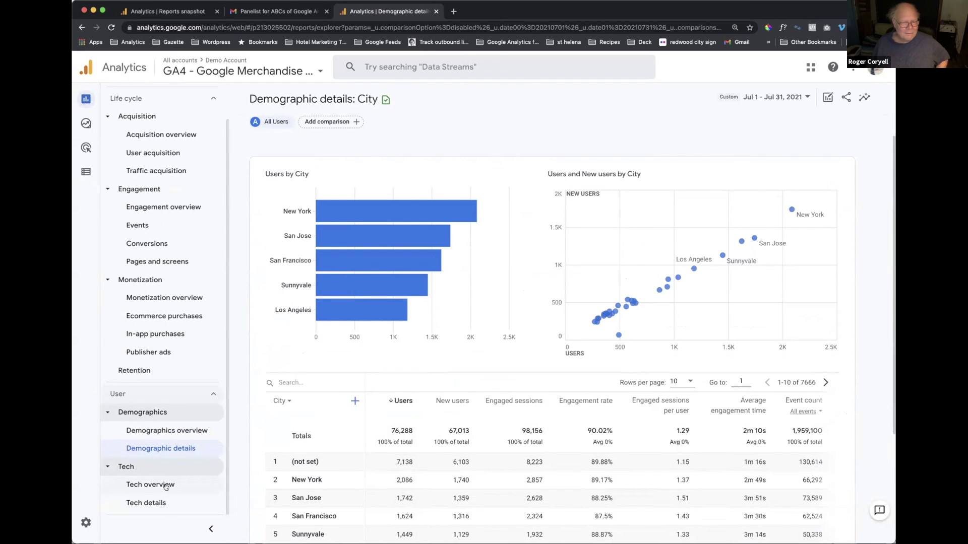
left_click(165, 486)
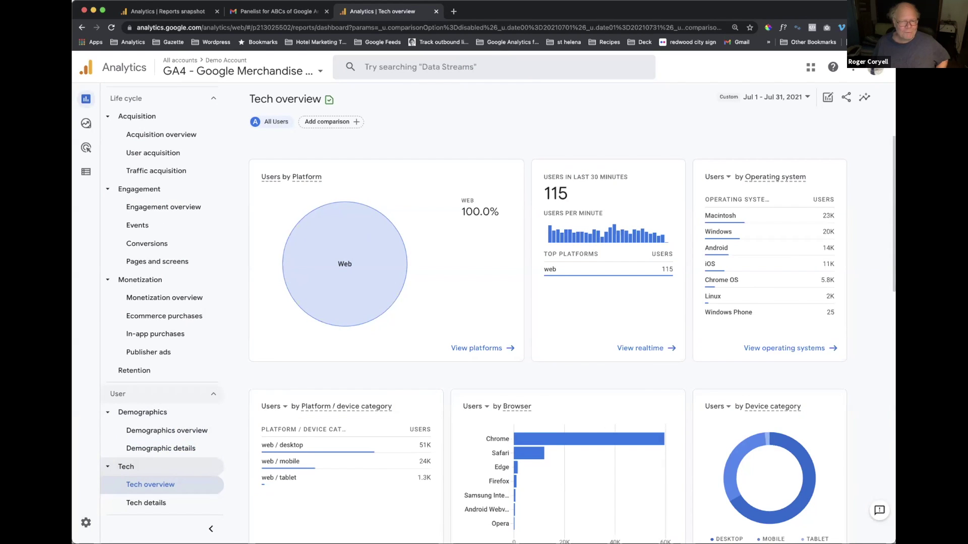
- Review the Tech overview cards for users by platform and device category, browser, screen resolution, app version and device model
mouse_move(291, 482)
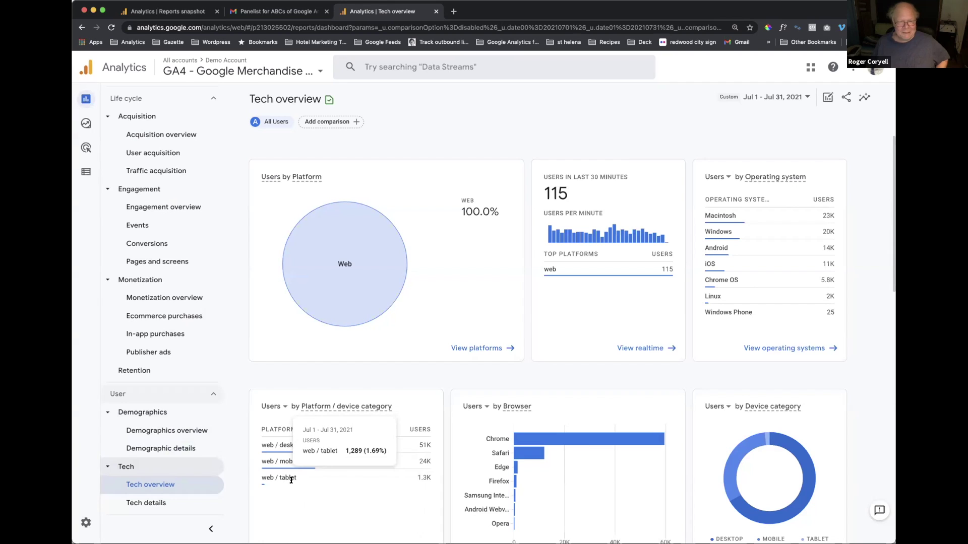
mouse_move(79, 97)
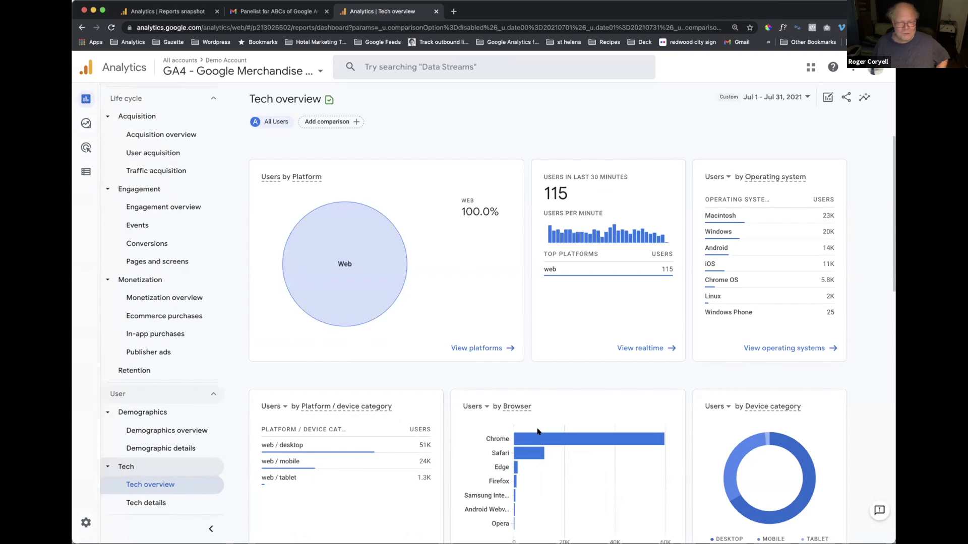
mouse_move(539, 440)
scroll(539, 441, "down", 7)
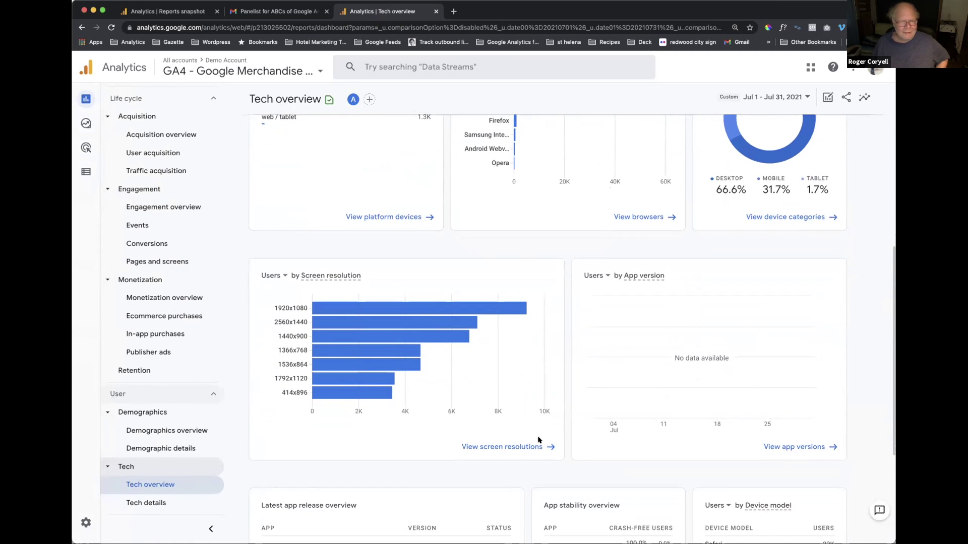
mouse_move(510, 311)
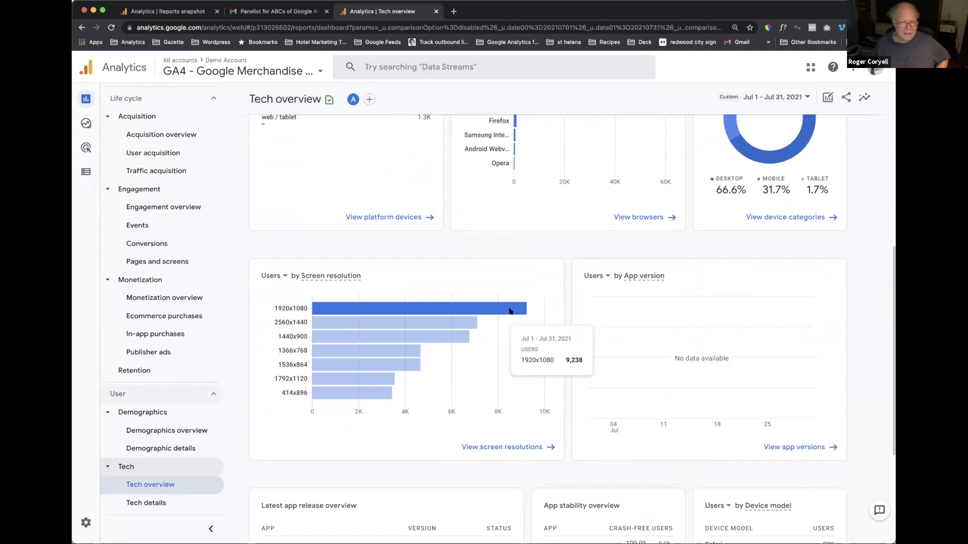
scroll(509, 311, "down", 4)
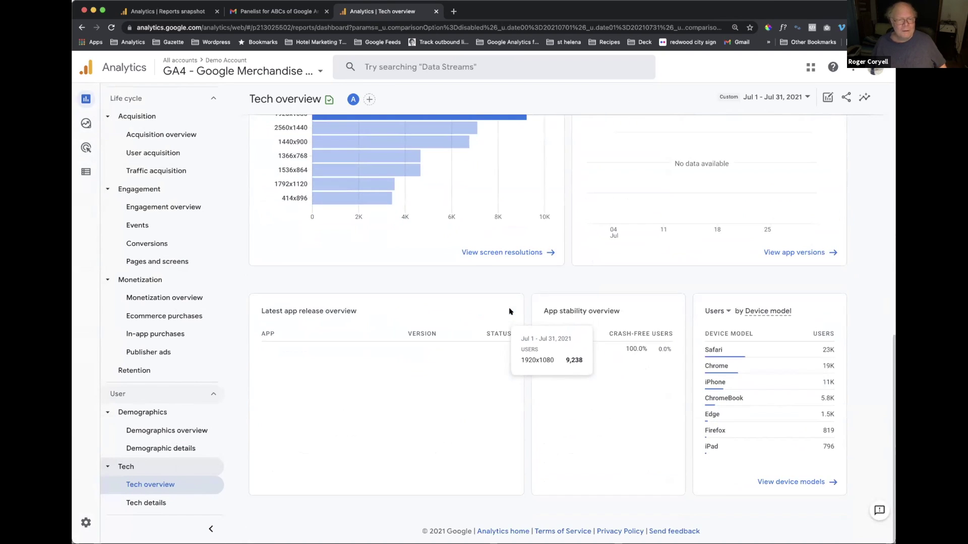
scroll(509, 311, "up", 8)
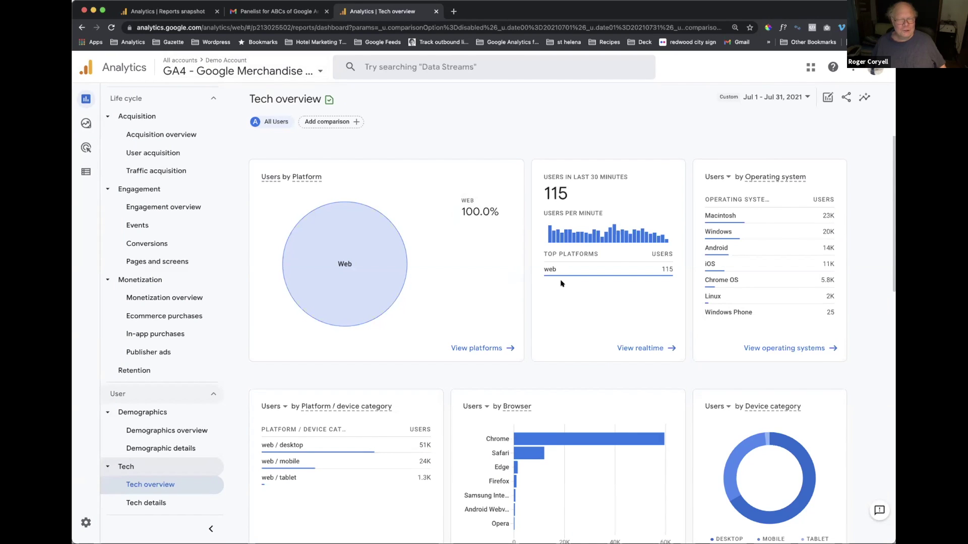
- Switch to the GA4 - Flood-It! property in the Demo Account and open its Tech overview report
left_click(177, 60)
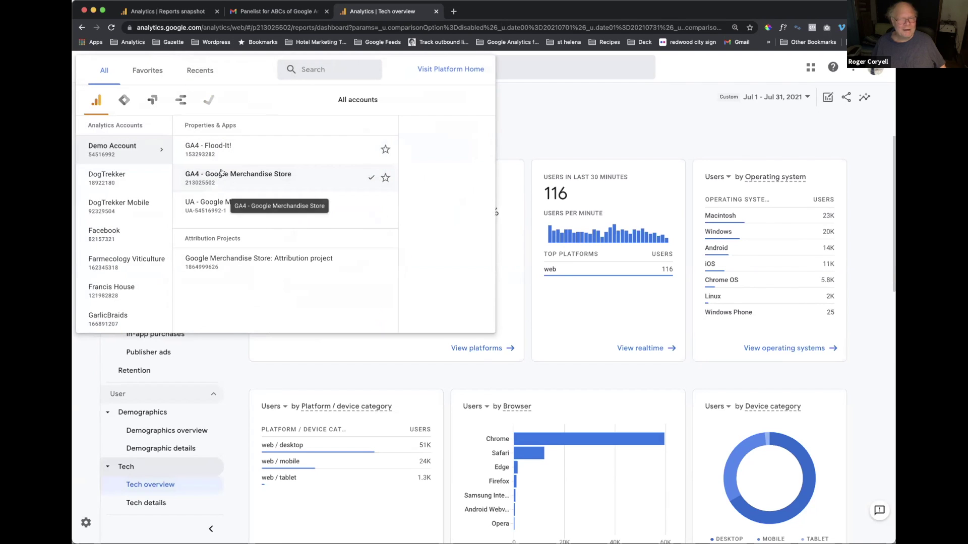
left_click(212, 150)
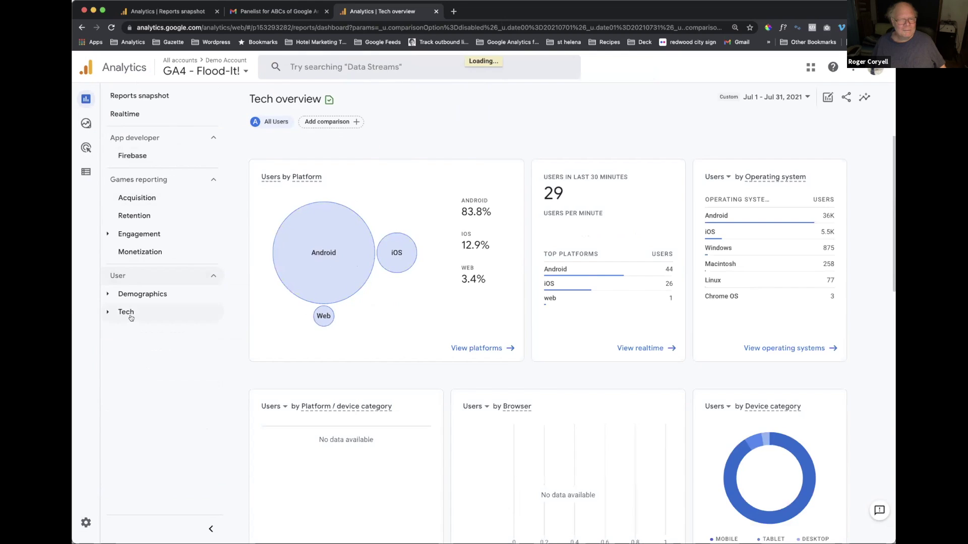
left_click(126, 312)
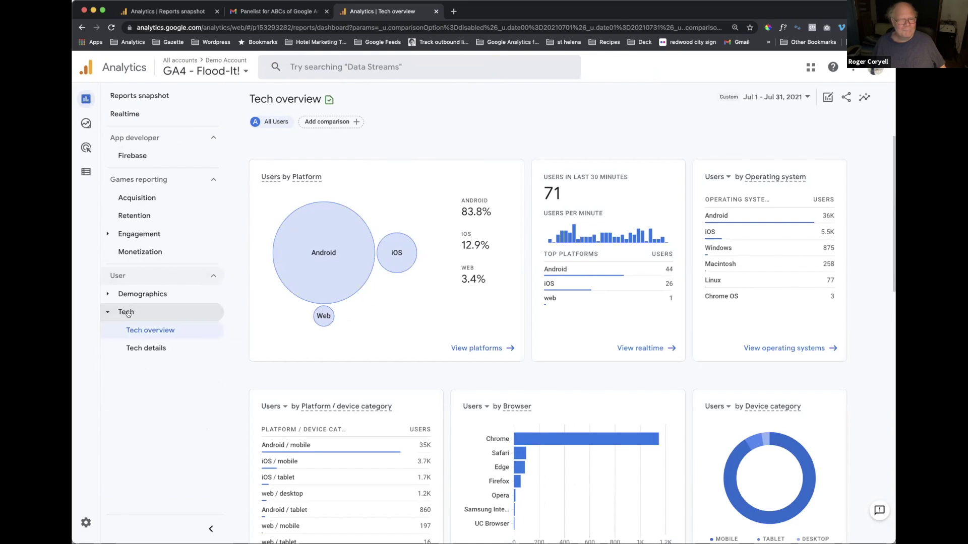
left_click(127, 312)
left_click(127, 313)
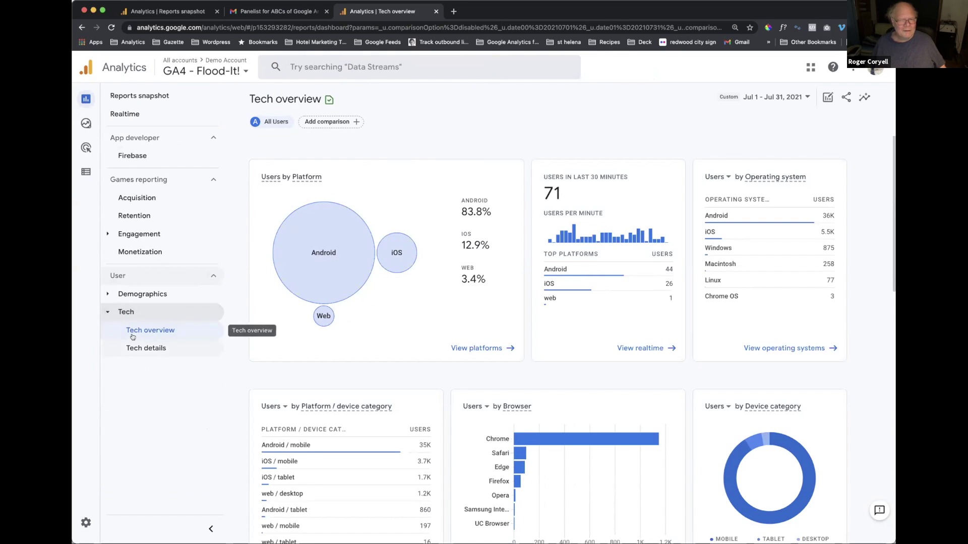
left_click(131, 331)
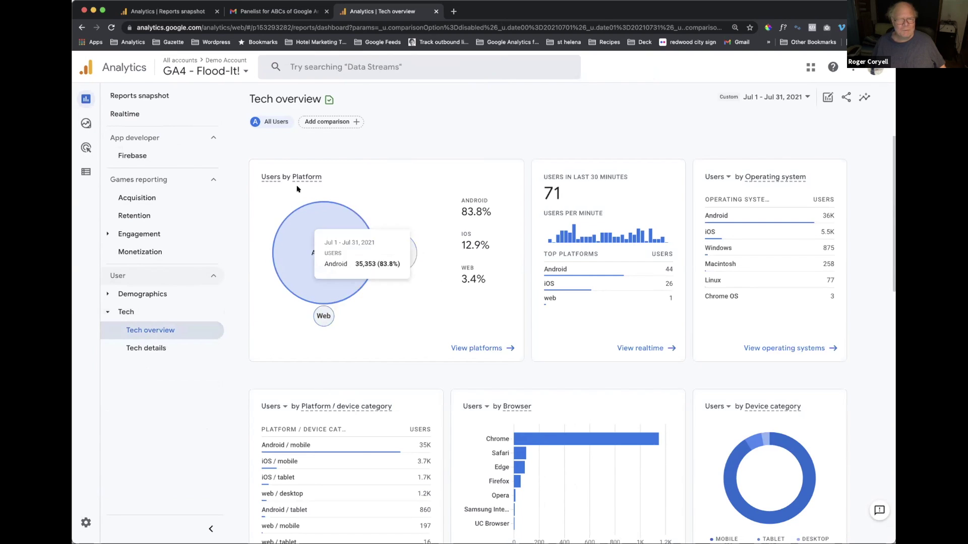
- Review the Flood-It! platform chart, app versions, latest app release, app stability and device model cards in the Tech overview
mouse_move(338, 249)
mouse_move(324, 320)
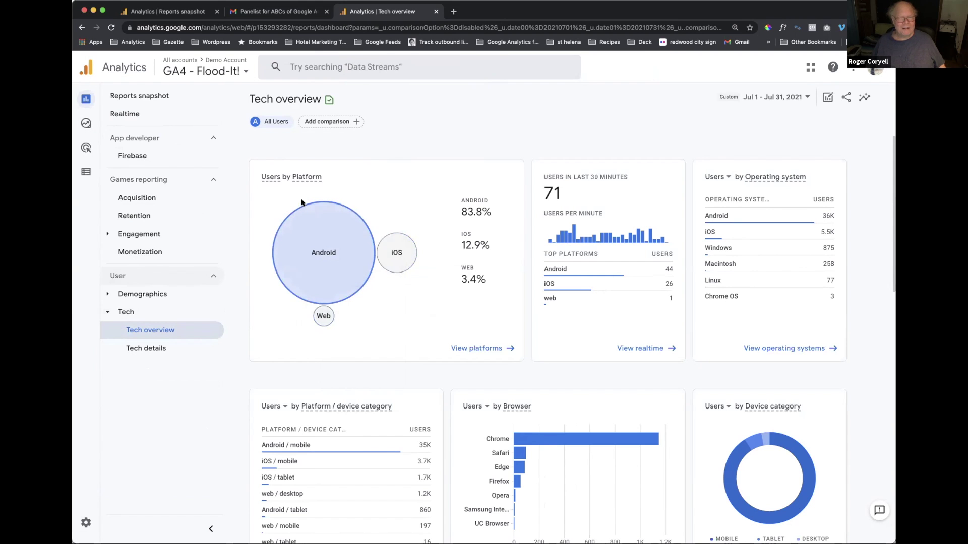
scroll(453, 337, "down", 2)
scroll(450, 337, "down", 10)
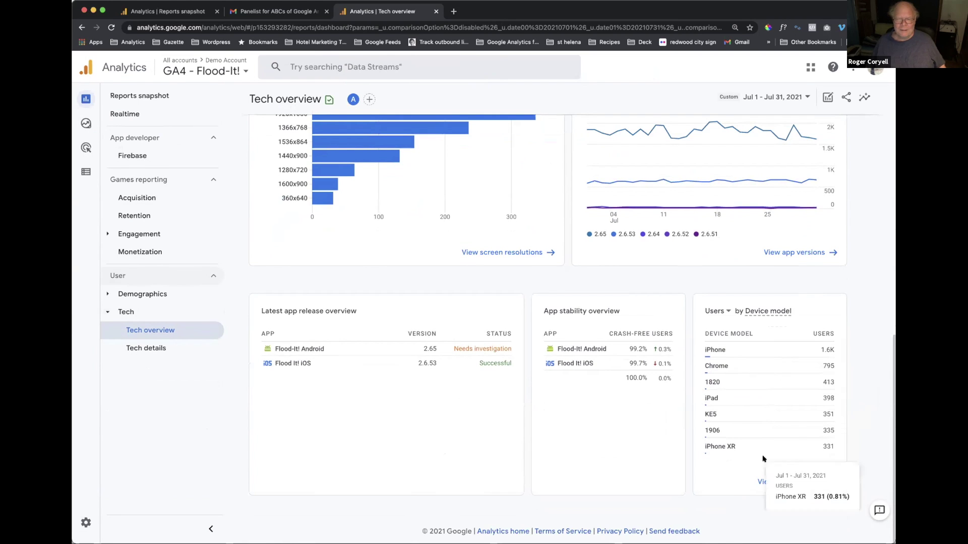
scroll(757, 472, "up", 15)
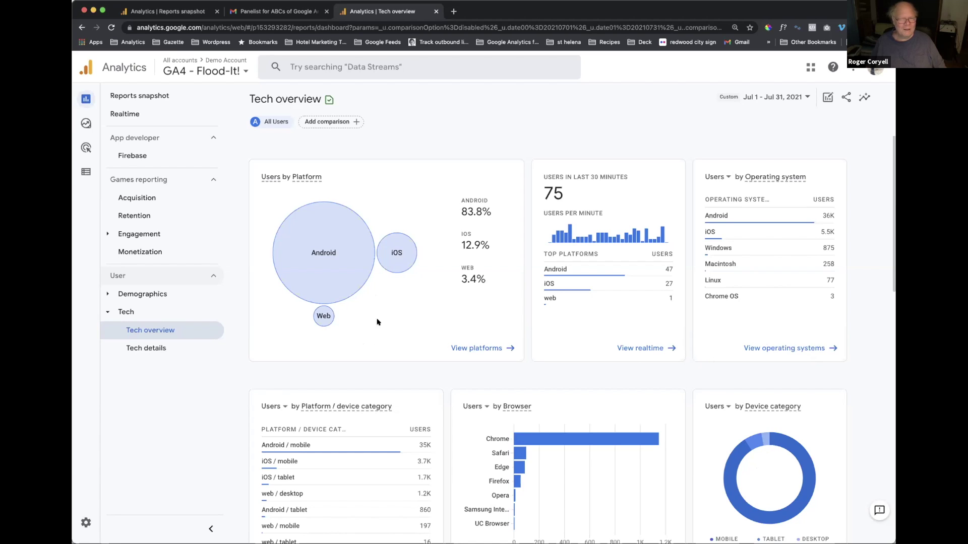
- Open the Tech details report for Flood-It! and review its browser charts and table
left_click(158, 348)
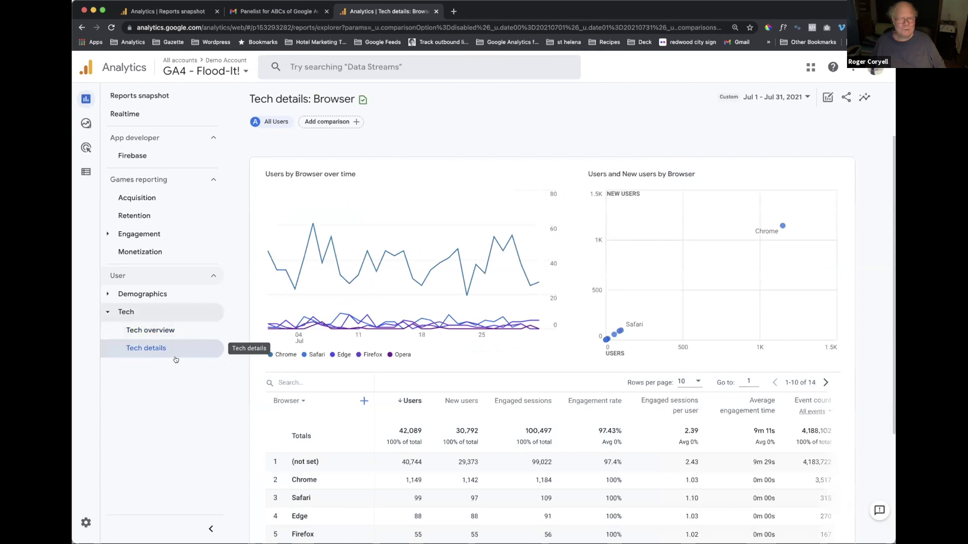
scroll(337, 424, "down", 4)
scroll(339, 425, "up", 3)
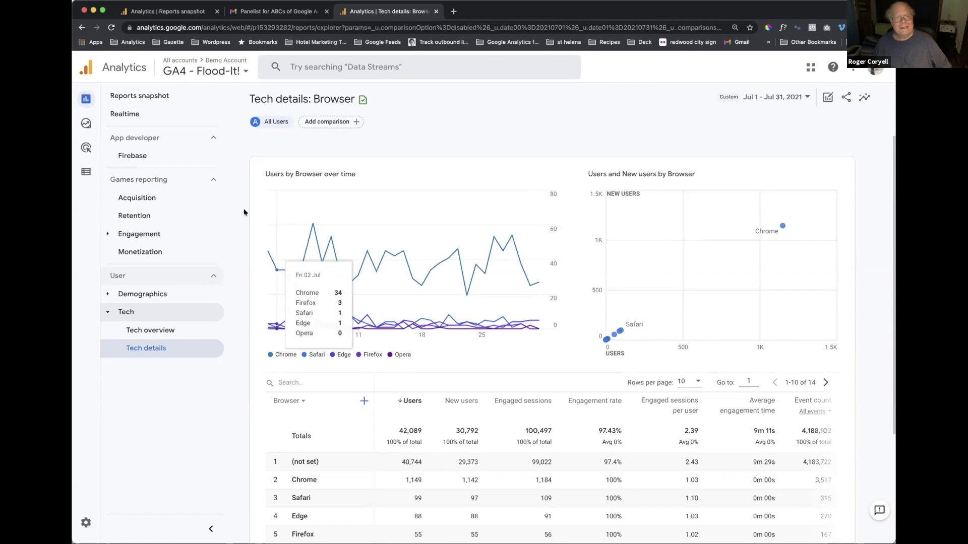
left_click(189, 69)
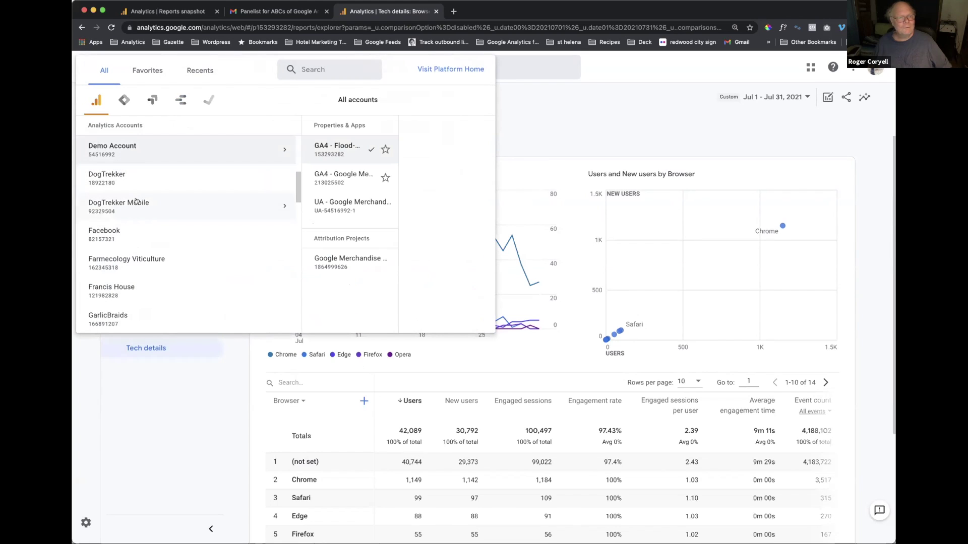
left_click(126, 177)
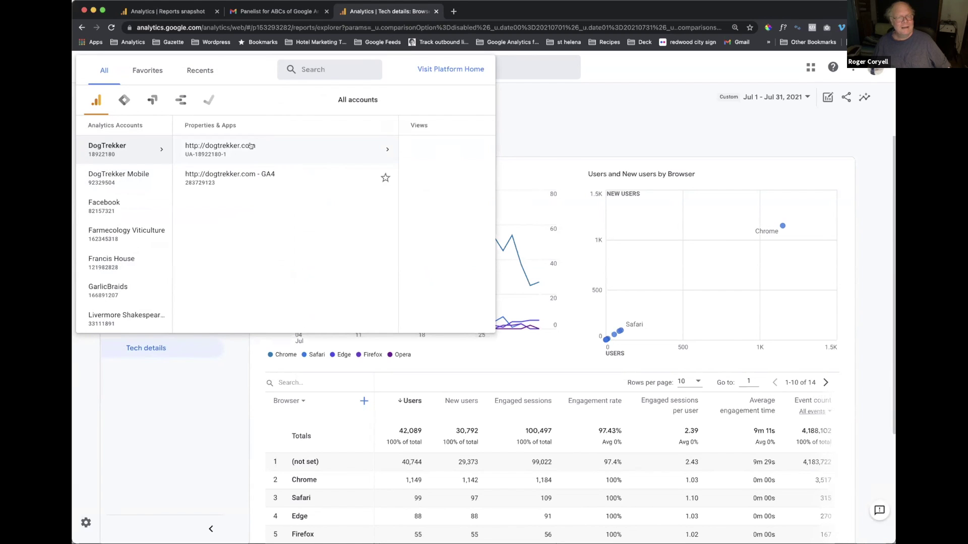
left_click(246, 175)
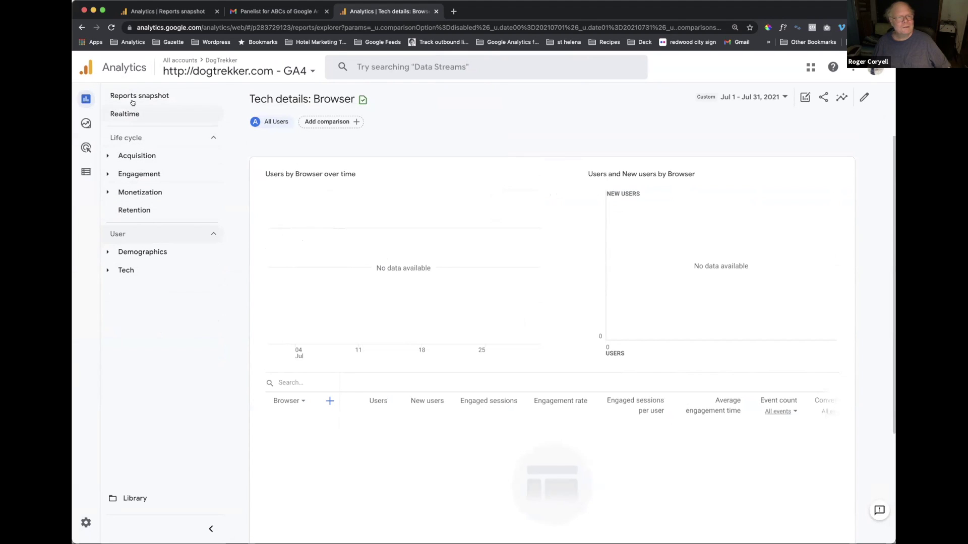
left_click(81, 98)
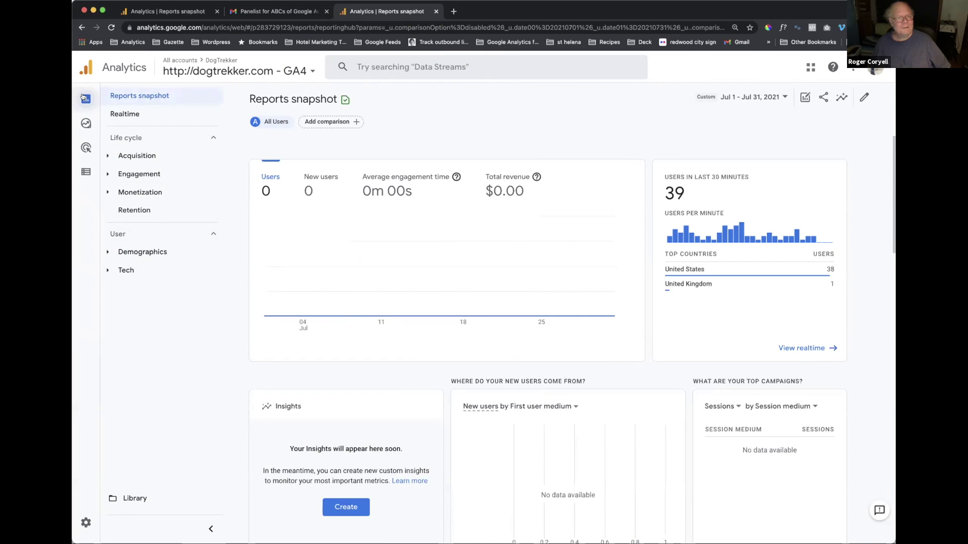
- Switch to the mendowine.com view of the Universal Analytics property in the Mendo Wine account
mouse_move(392, 269)
left_click(189, 69)
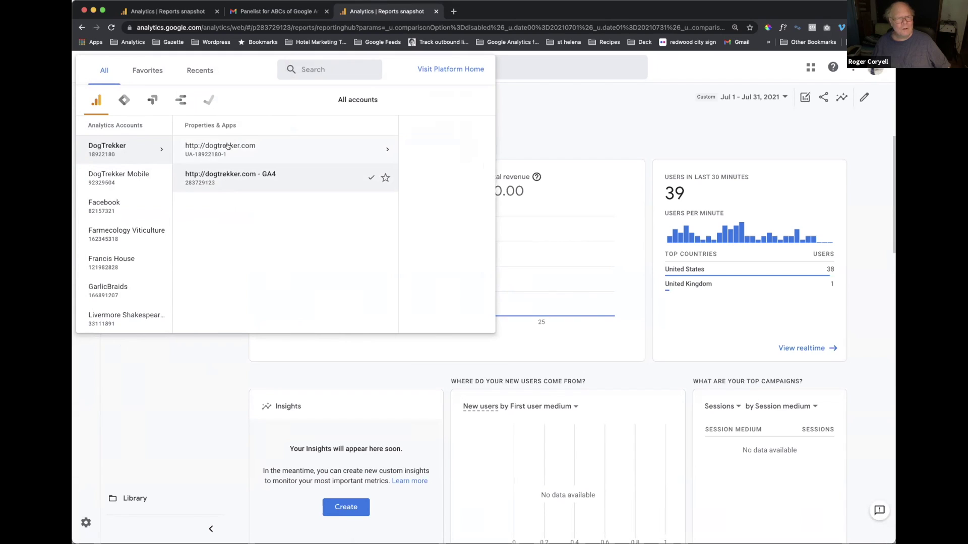
left_click(227, 146)
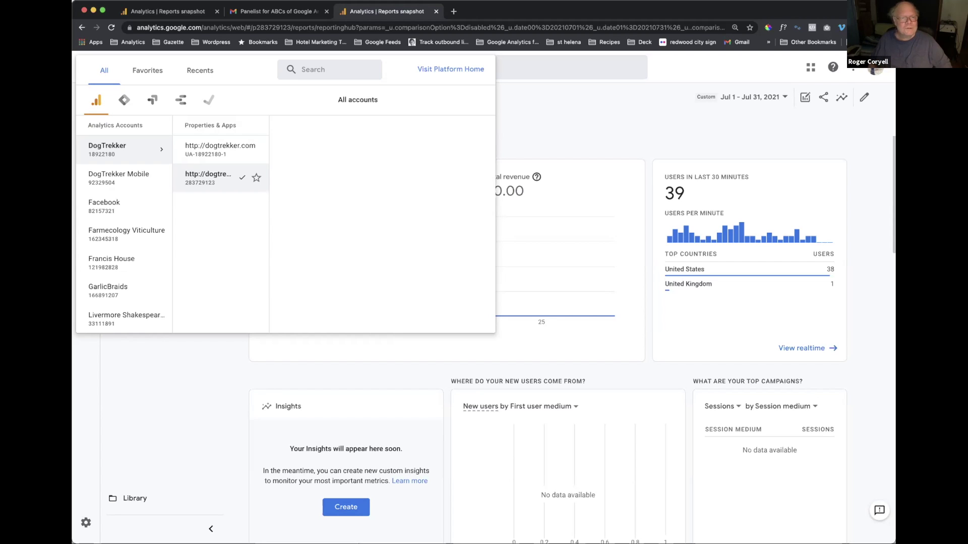
left_click(126, 258)
scroll(126, 252, "down", 5)
scroll(126, 252, "up", 2)
scroll(128, 247, "up", 2)
left_click(123, 224)
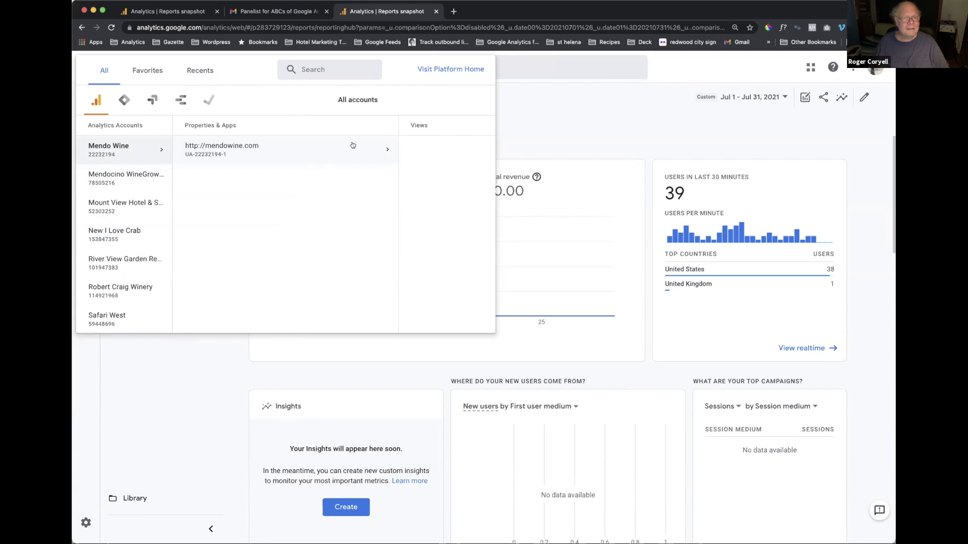
left_click(233, 146)
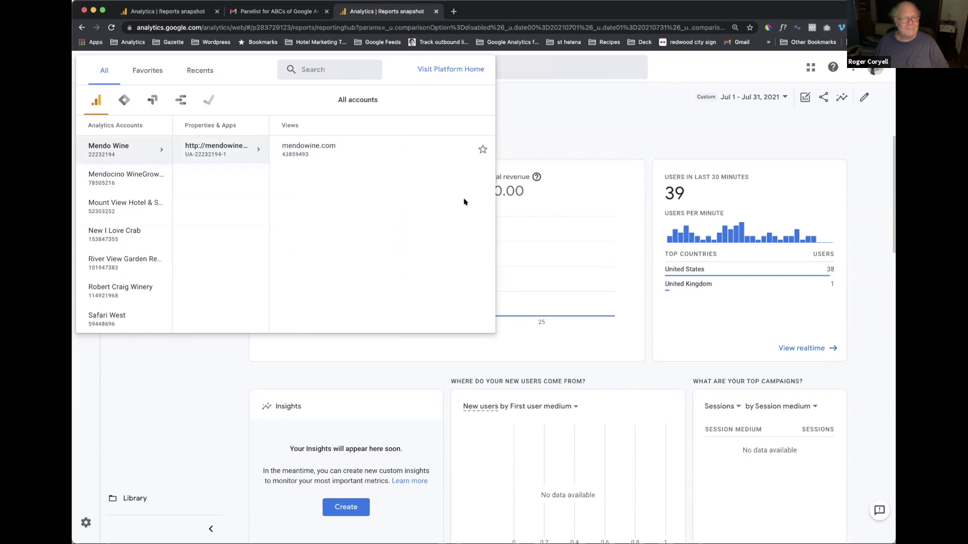
left_click(361, 150)
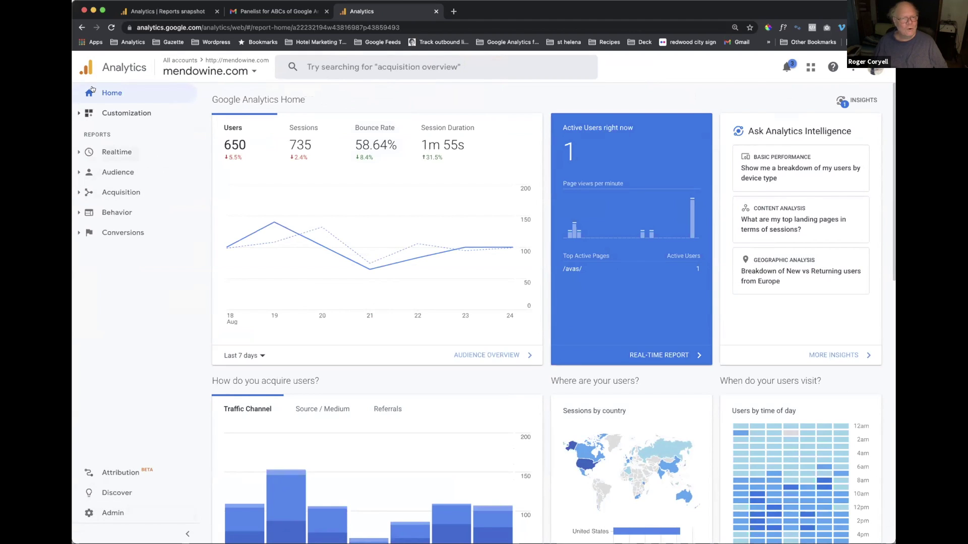
- Create a new Google Analytics 4 property for mendowine.com through the GA4 Setup Assistant in its admin settings
left_click(105, 512)
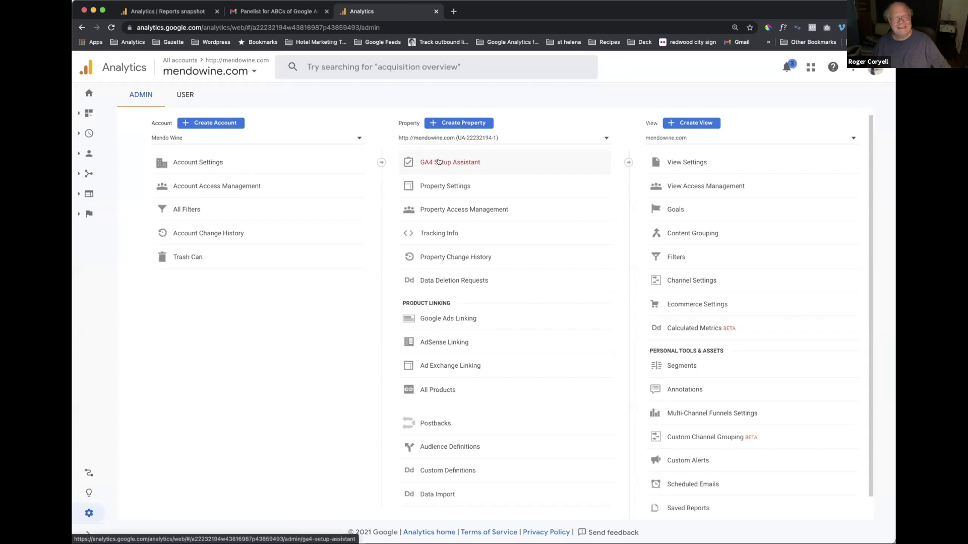
left_click(439, 161)
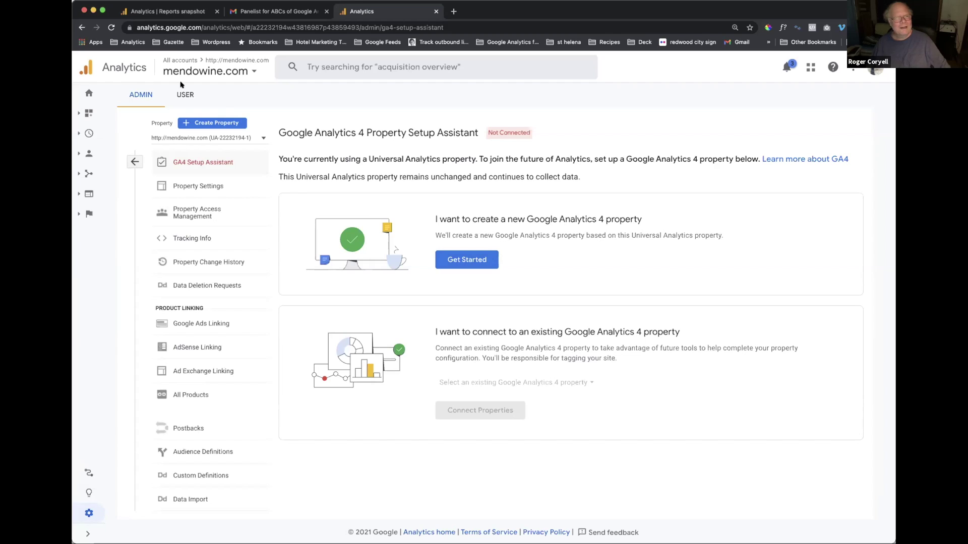
left_click(82, 27)
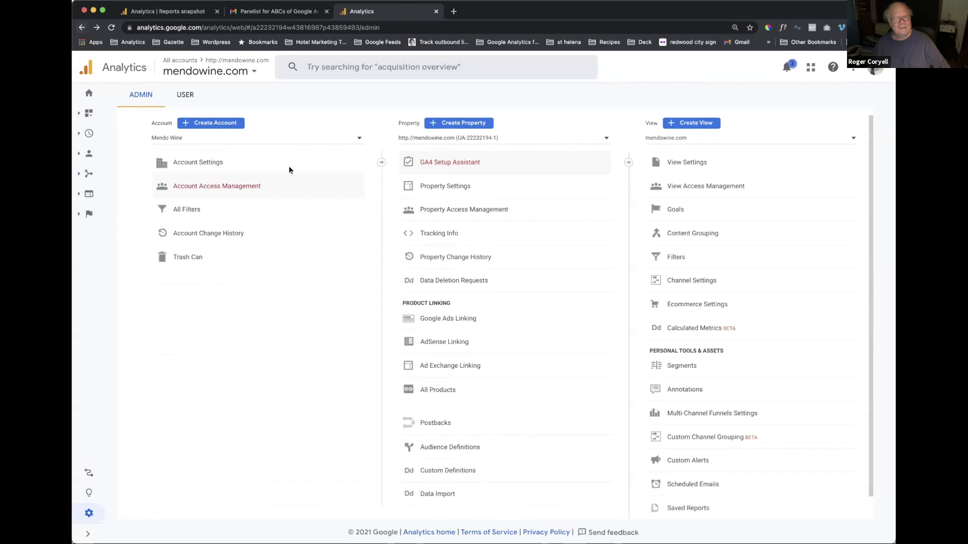
left_click(459, 162)
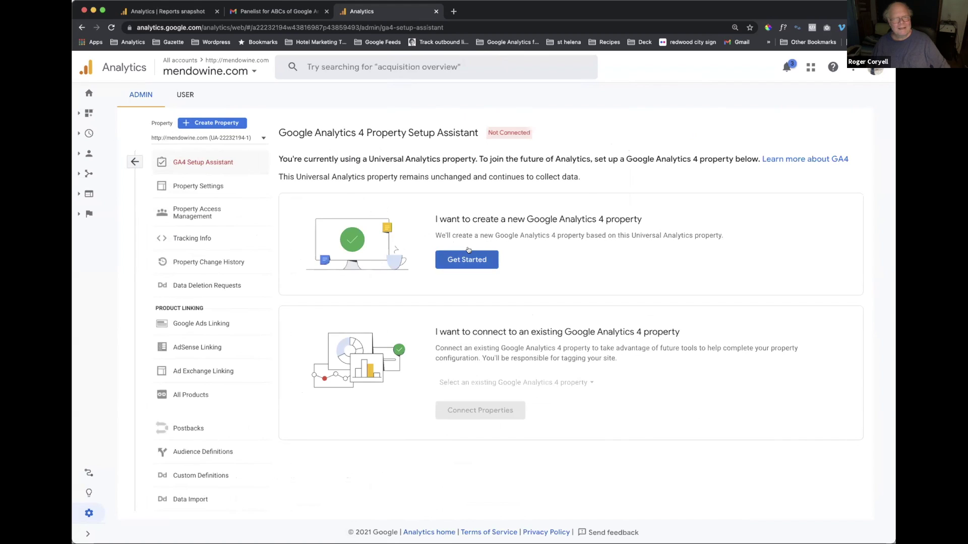
left_click(463, 258)
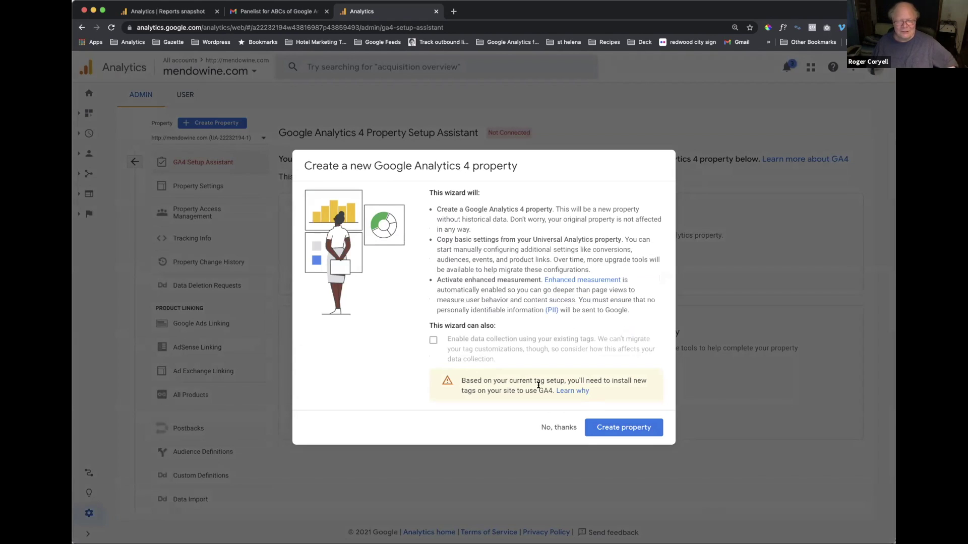
left_click(615, 427)
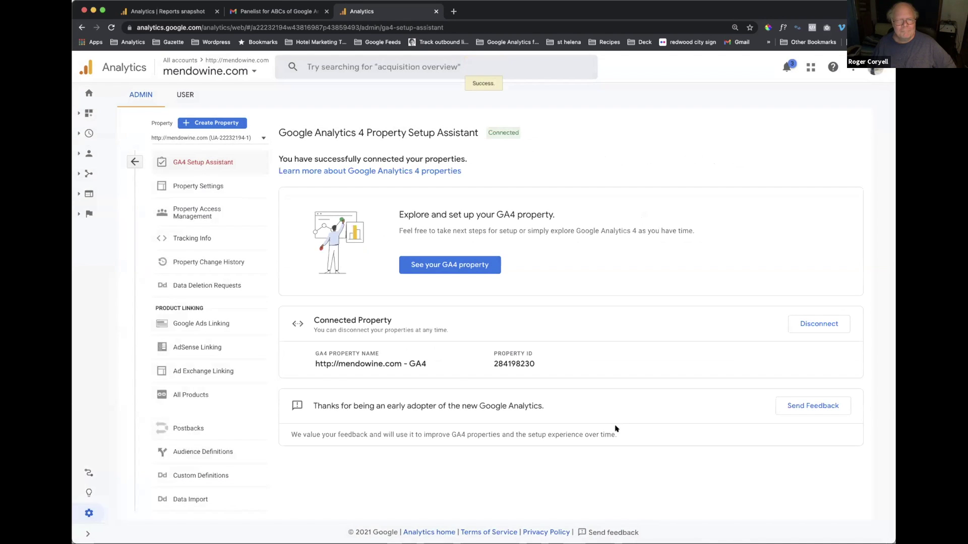
- Review the Setup Assistant of the new mendowine.com GA4 property and open its connected Universal Analytics property
left_click(471, 266)
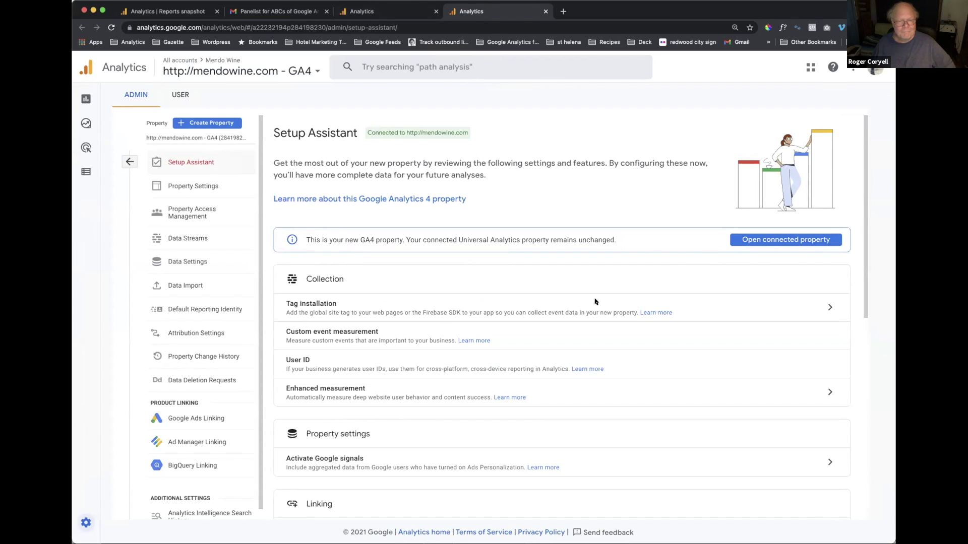
scroll(596, 299, "down", 5)
scroll(595, 301, "down", 3)
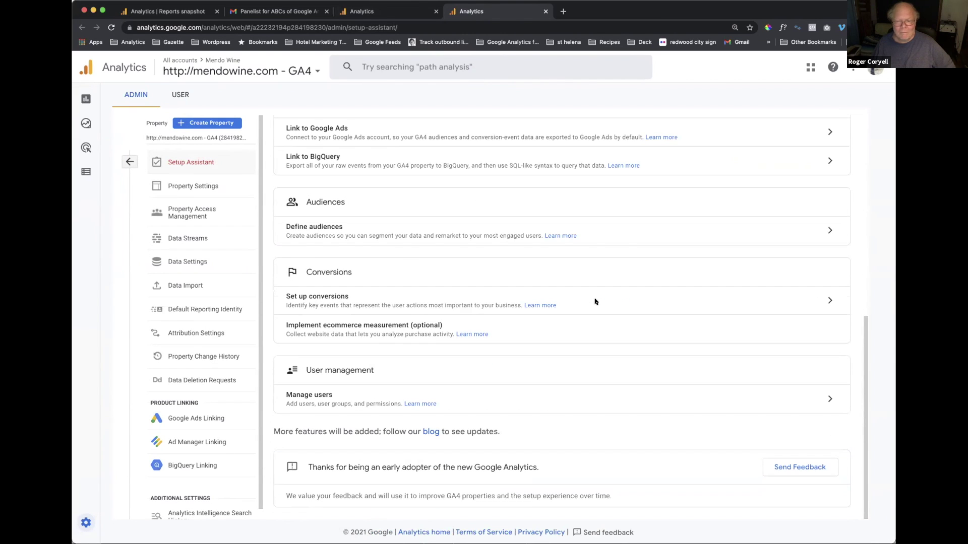
scroll(594, 302, "up", 8)
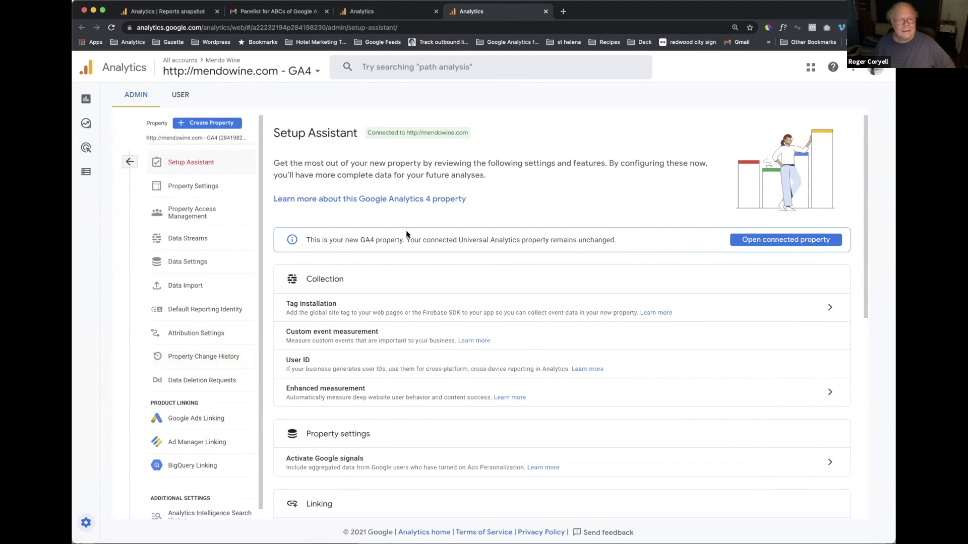
left_click(774, 242)
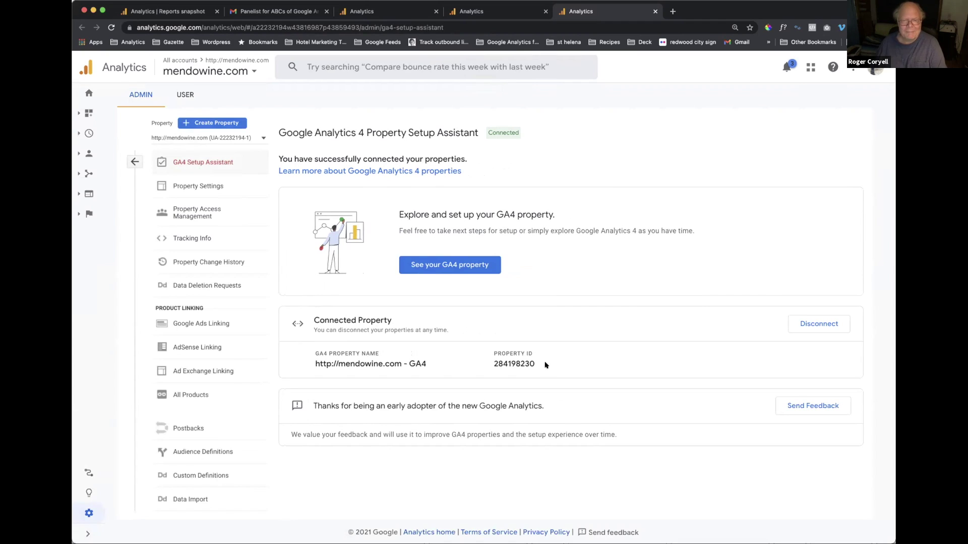
double_click(524, 364)
left_click(573, 365)
left_click_drag(494, 361, 533, 363)
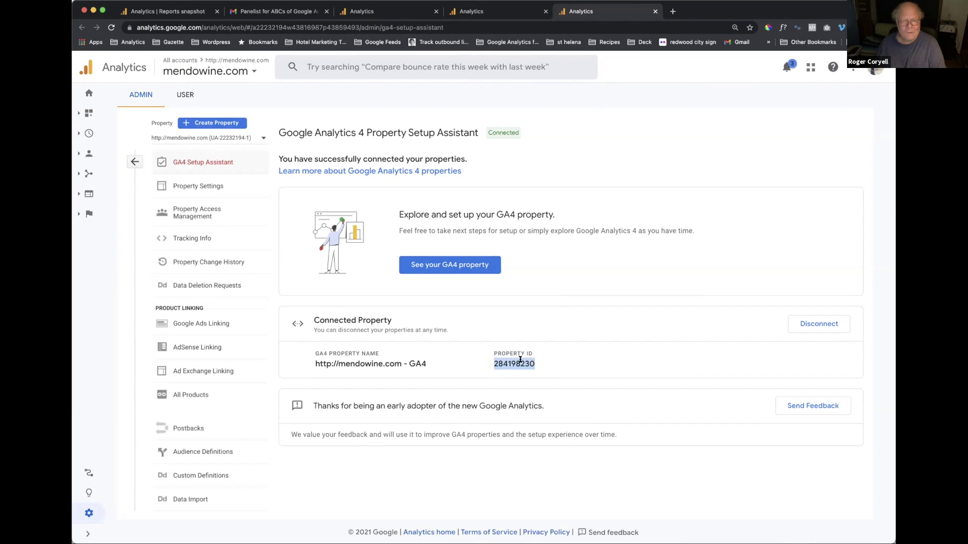
right_click(514, 364)
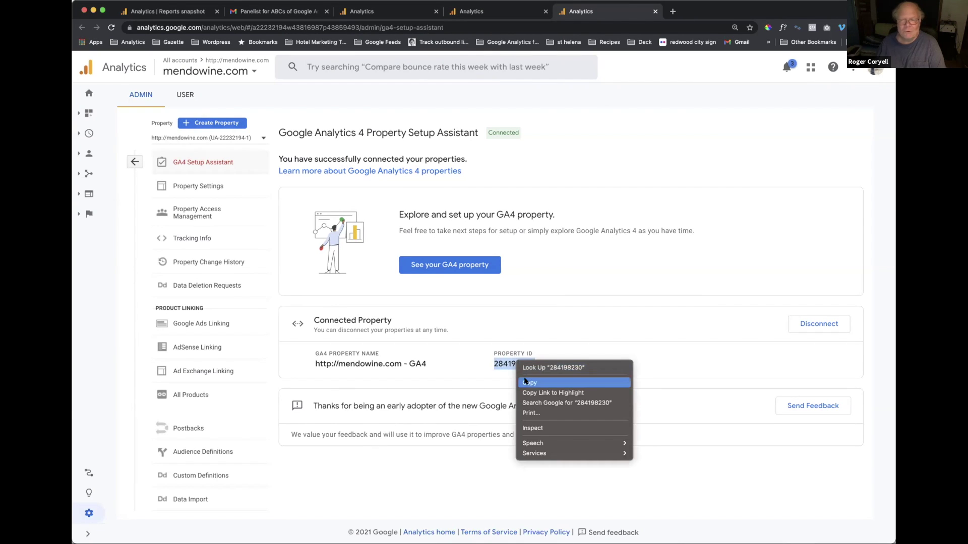
left_click(525, 382)
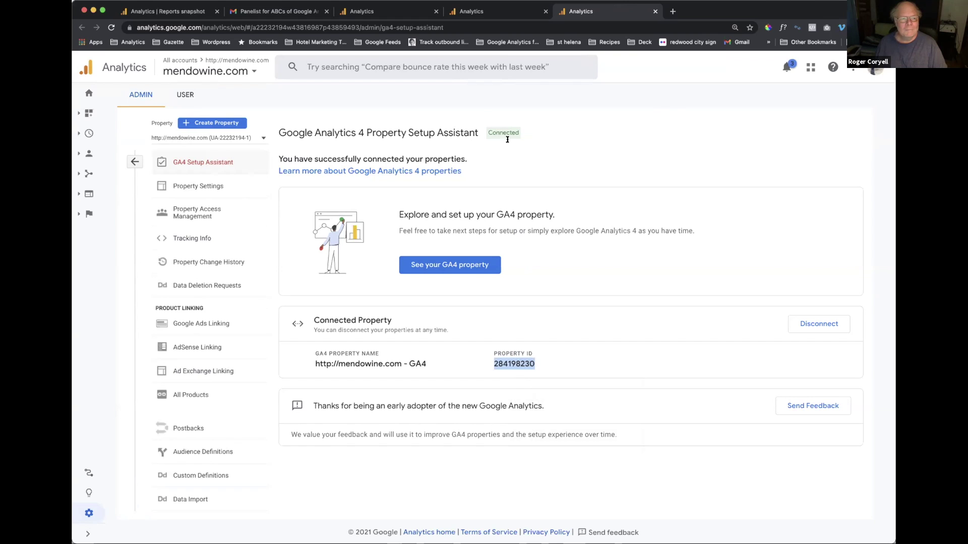
- Search Google for "google tag manager" from the Setup Assistant's browser tab and open the Google Tag Manager site
left_click(523, 15)
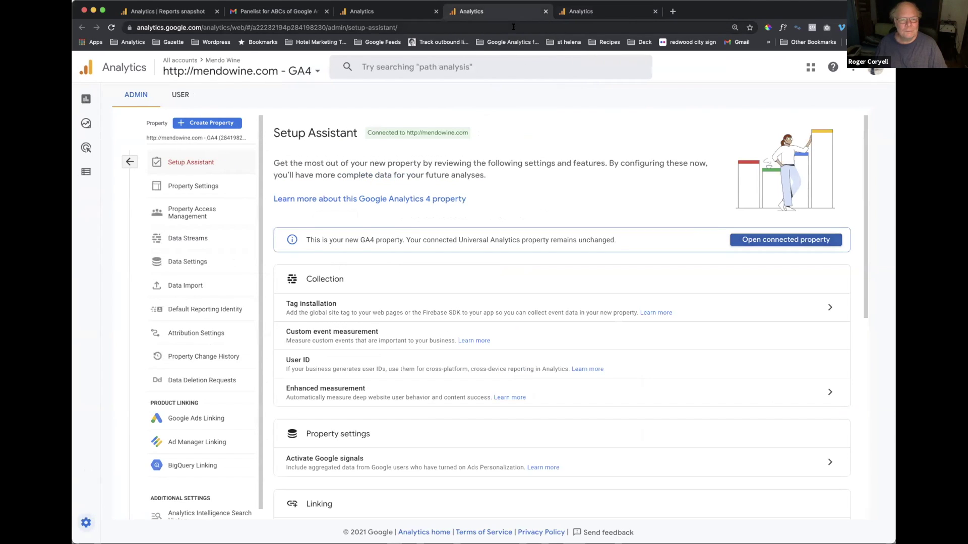
type("google tag man")
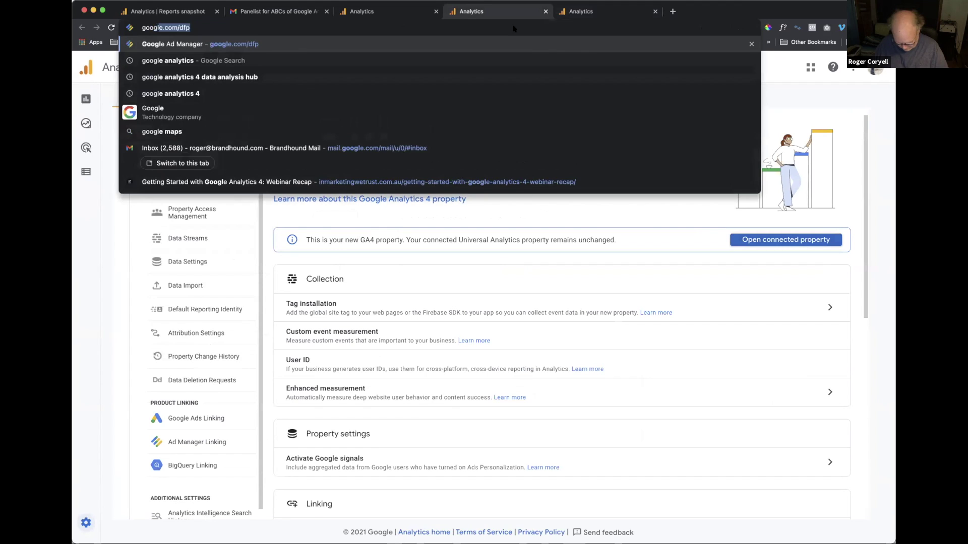
type("ager")
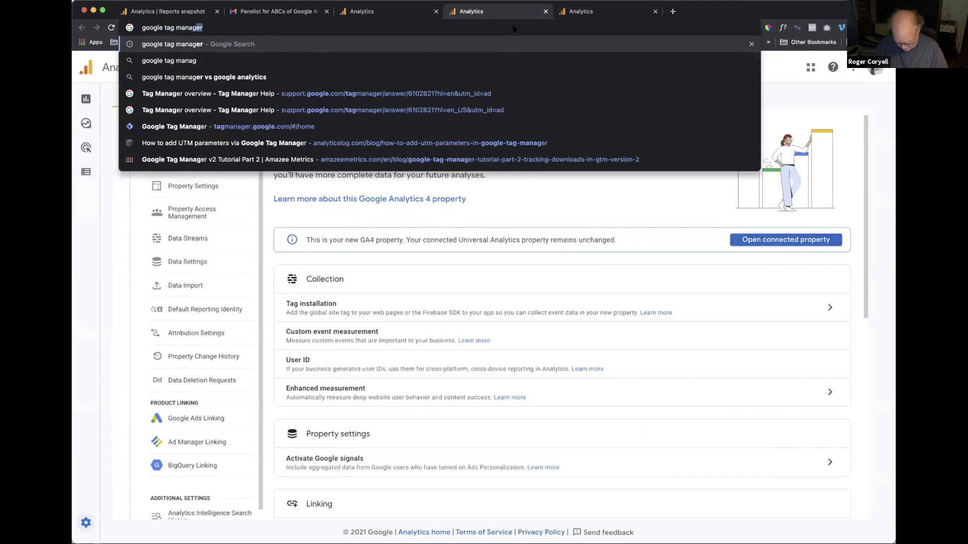
key("Return")
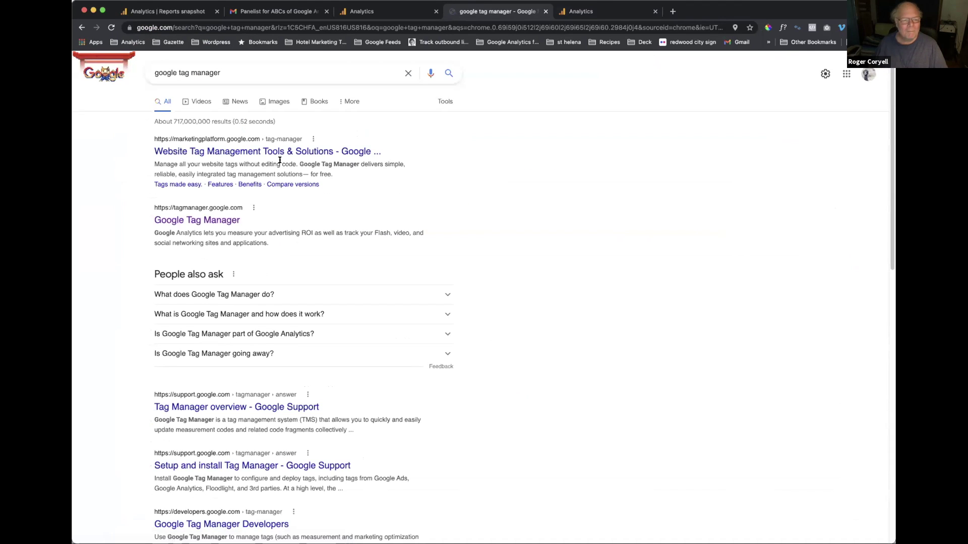
left_click(206, 219)
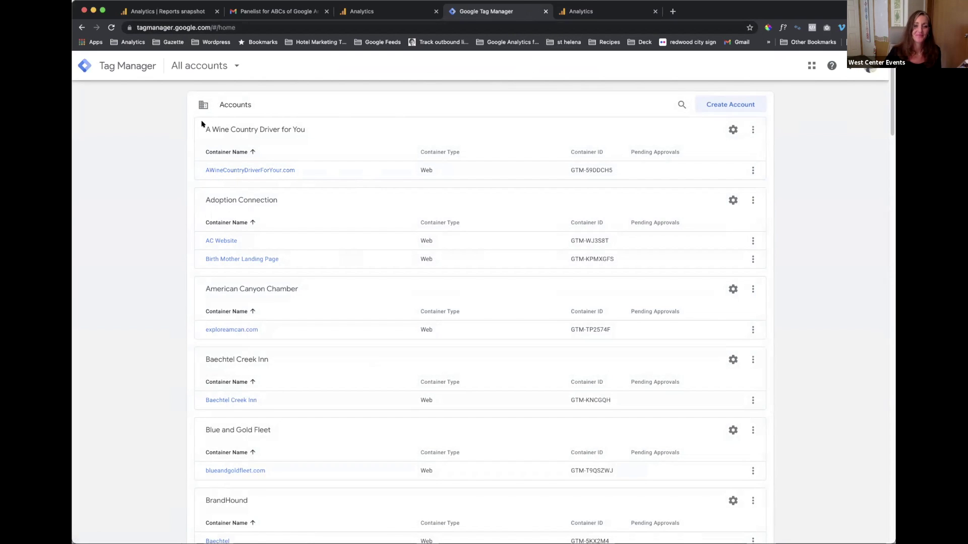
- Open the mendowine.com container in the Mendocino Winegrowers Inc account
scroll(250, 188, "down", 6)
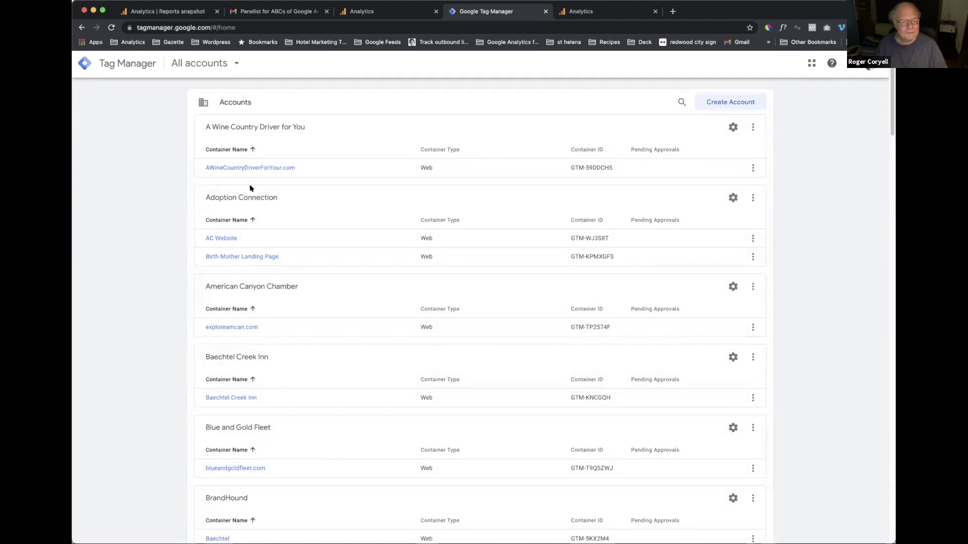
scroll(250, 188, "down", 4)
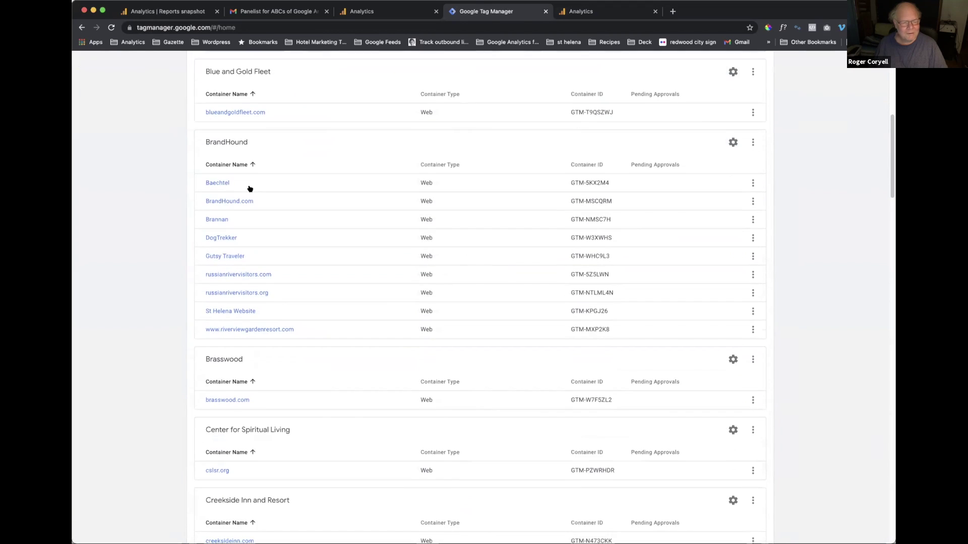
scroll(250, 188, "down", 8)
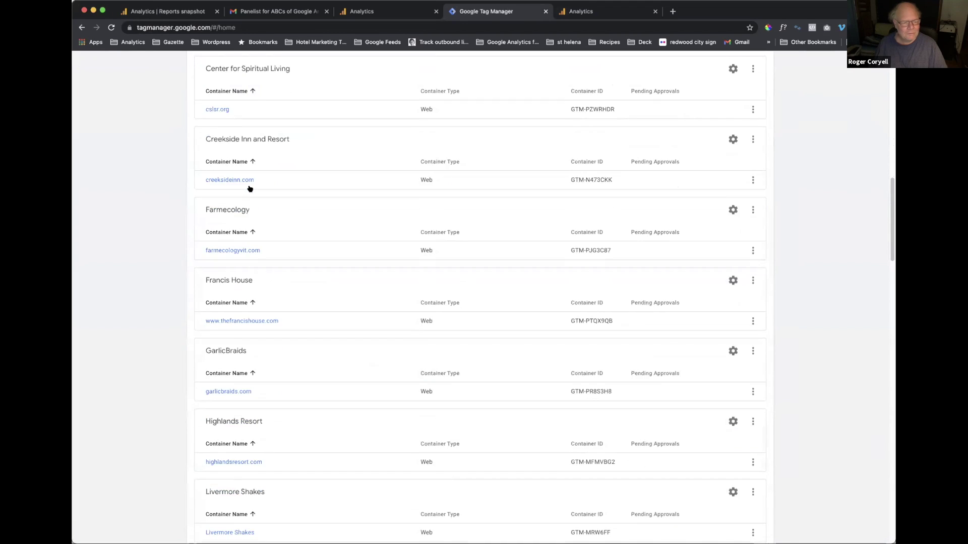
scroll(250, 189, "down", 4)
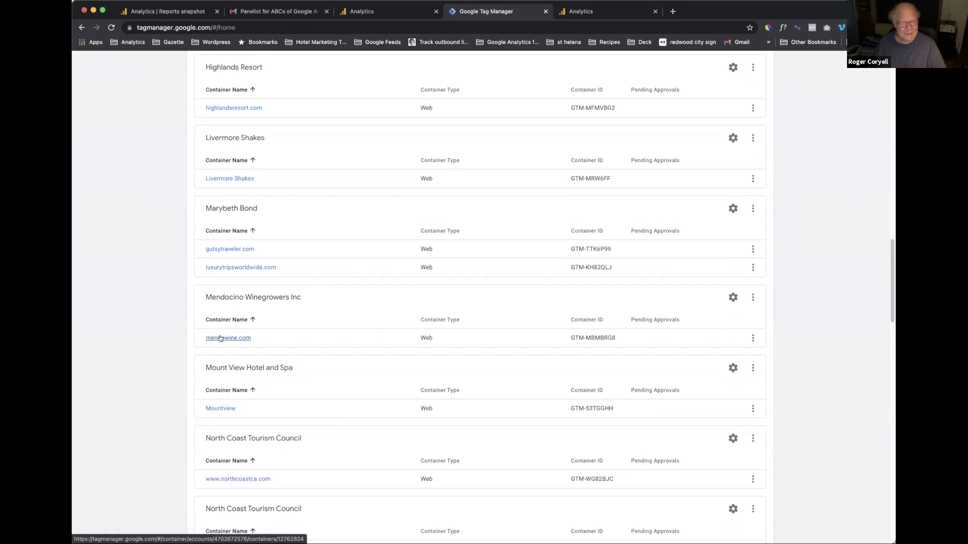
left_click(220, 338)
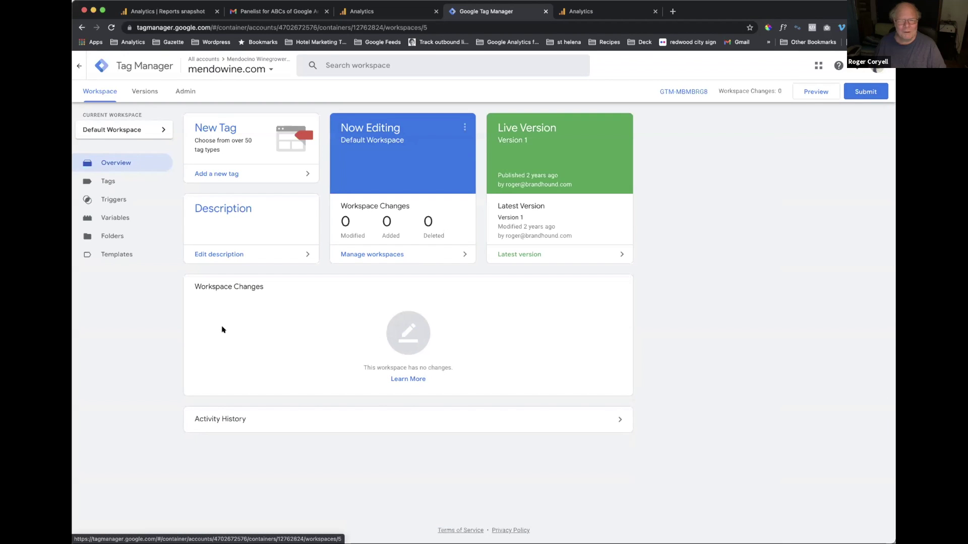
- Start a new tag in the mendowine.com container and name it "GA4 Tag"
left_click(107, 180)
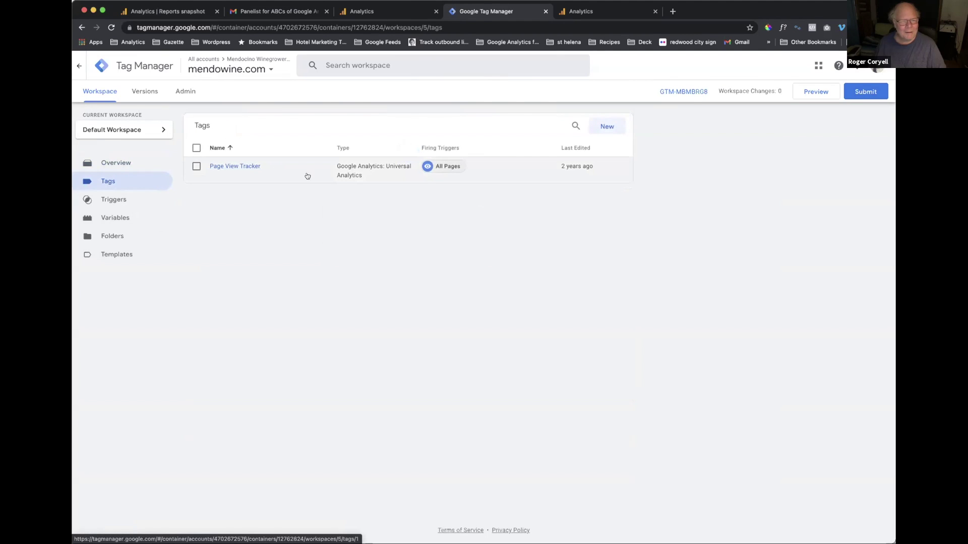
left_click(608, 127)
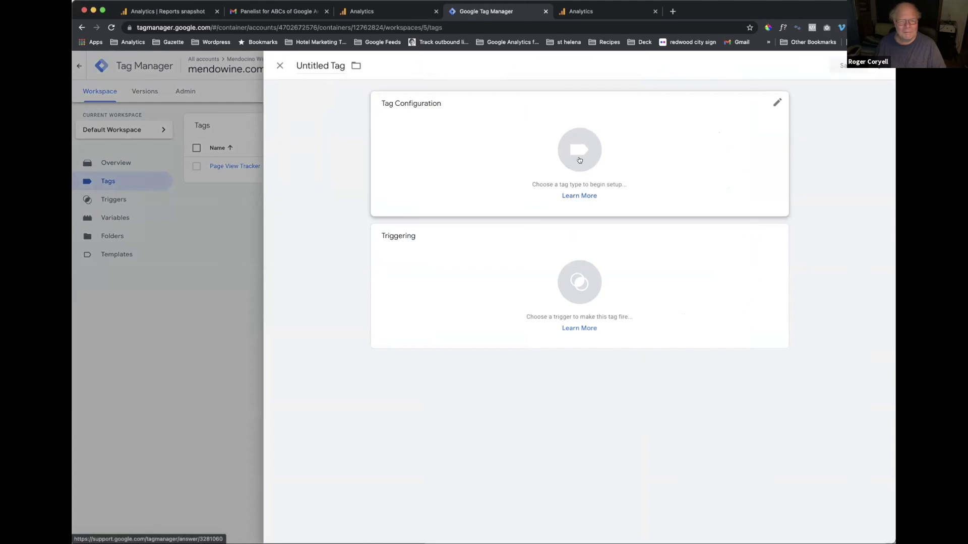
left_click(578, 170)
left_click(184, 114)
left_click(322, 65)
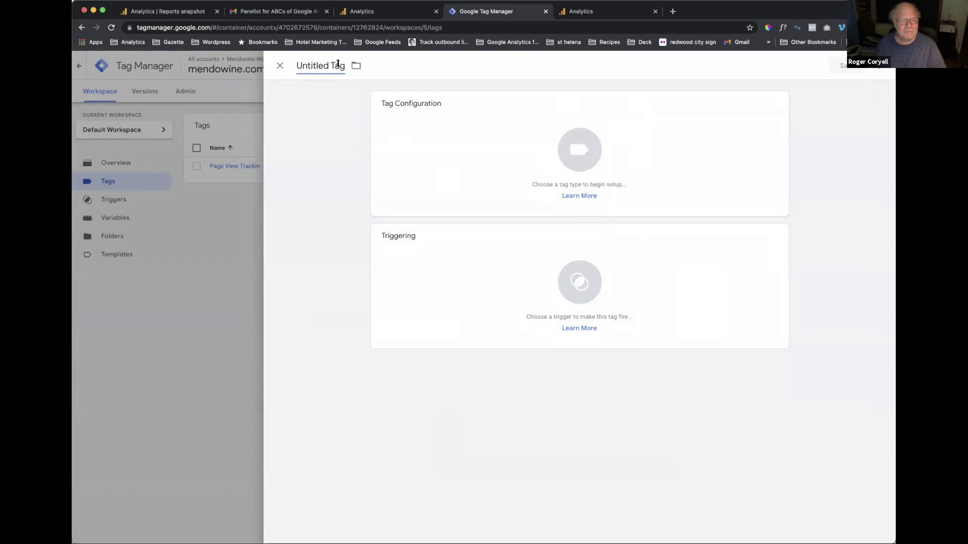
left_click_drag(343, 67, 280, 63)
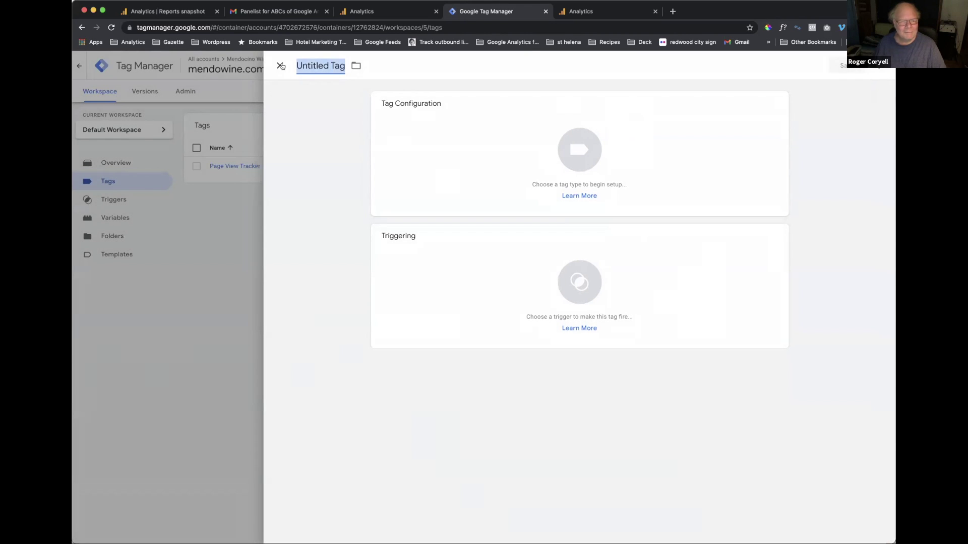
type("GA4 Tag")
left_click(345, 197)
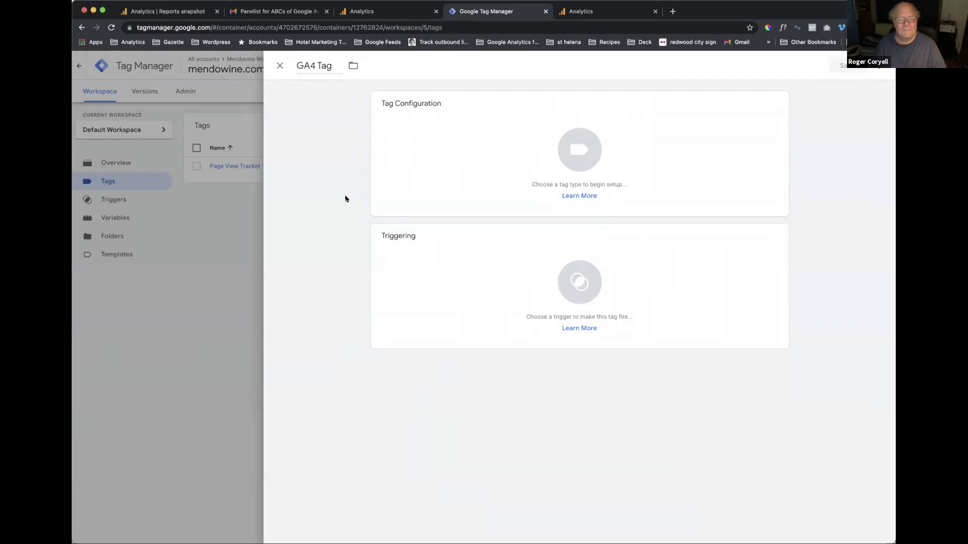
- Set the tag type to Google Analytics: GA4 Configuration and enter the copied property ID as the measurement ID
left_click(563, 135)
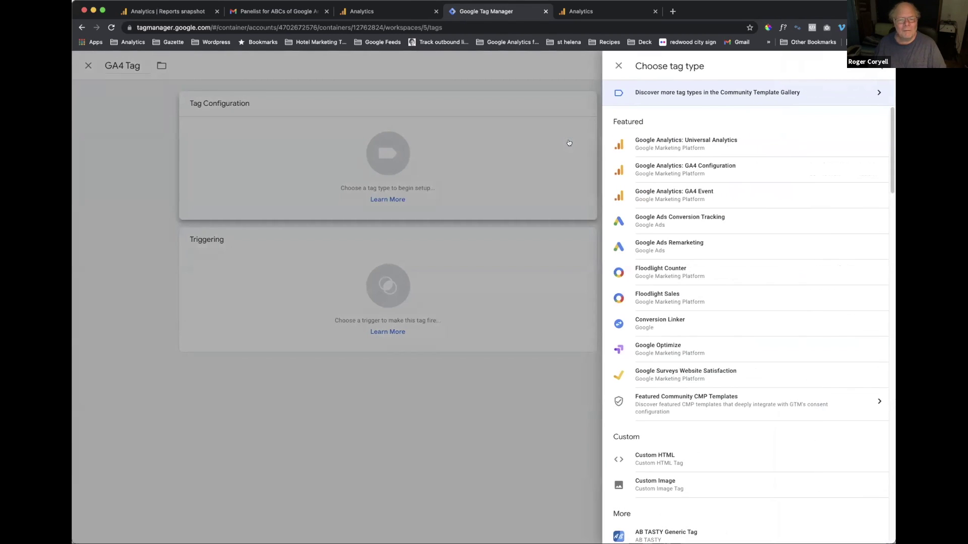
left_click(665, 170)
left_click(433, 194)
type("284198230")
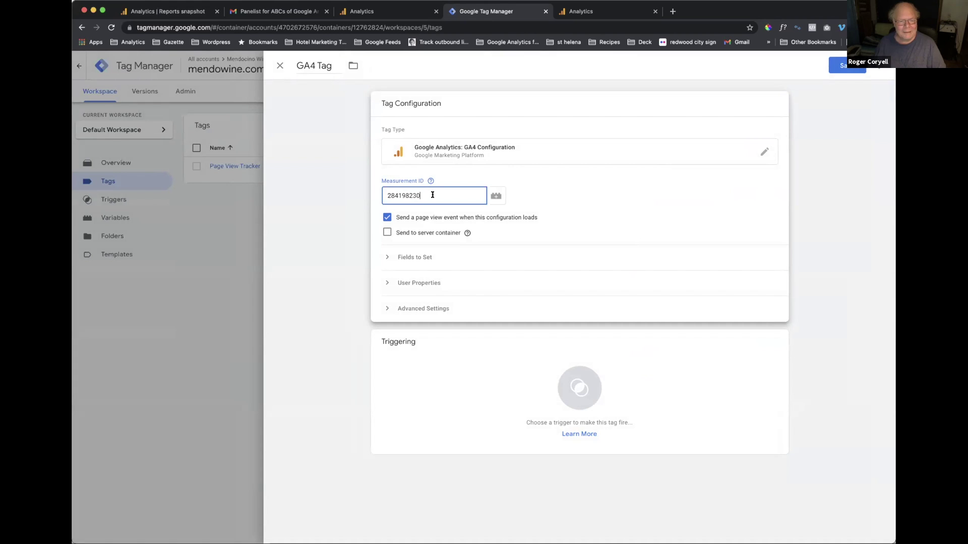
- Try to save the tag without a trigger, and assign All Pages as its firing trigger
left_click(841, 65)
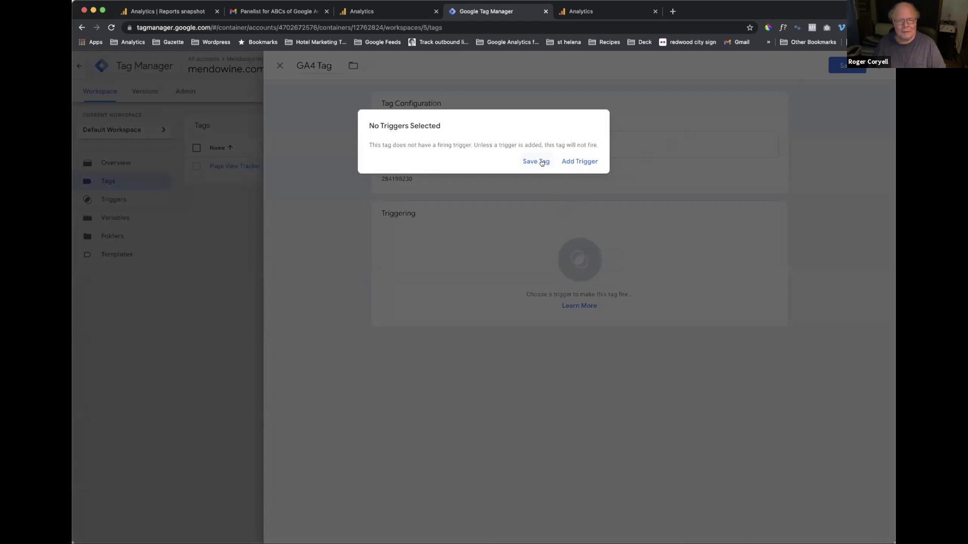
left_click(542, 162)
left_click(577, 396)
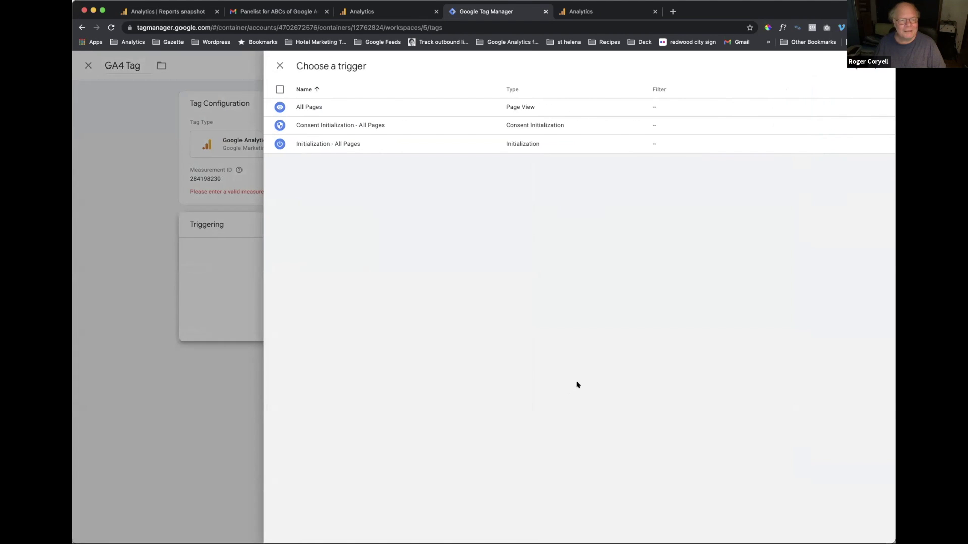
left_click(312, 106)
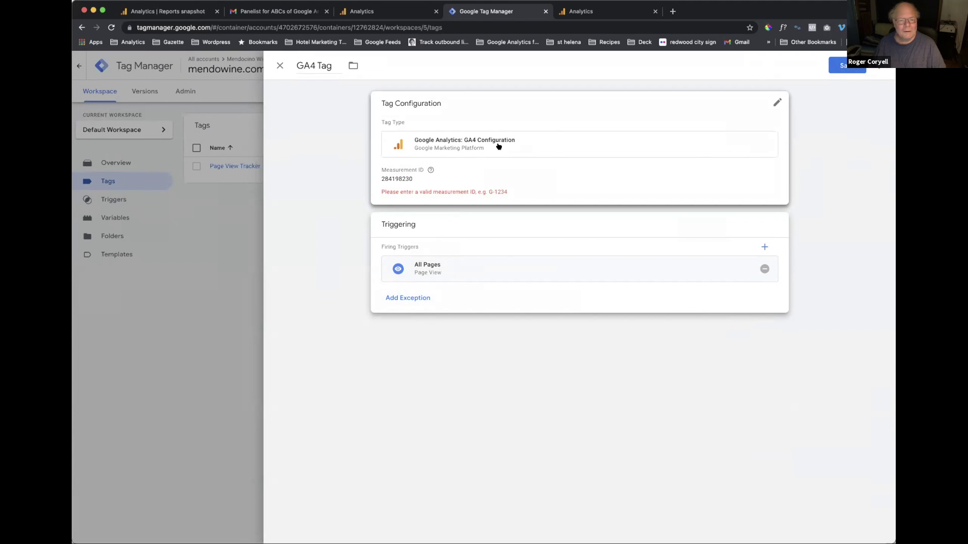
- Add the prefix "G-" to the tag's measurement ID and save the tag
left_click(412, 178)
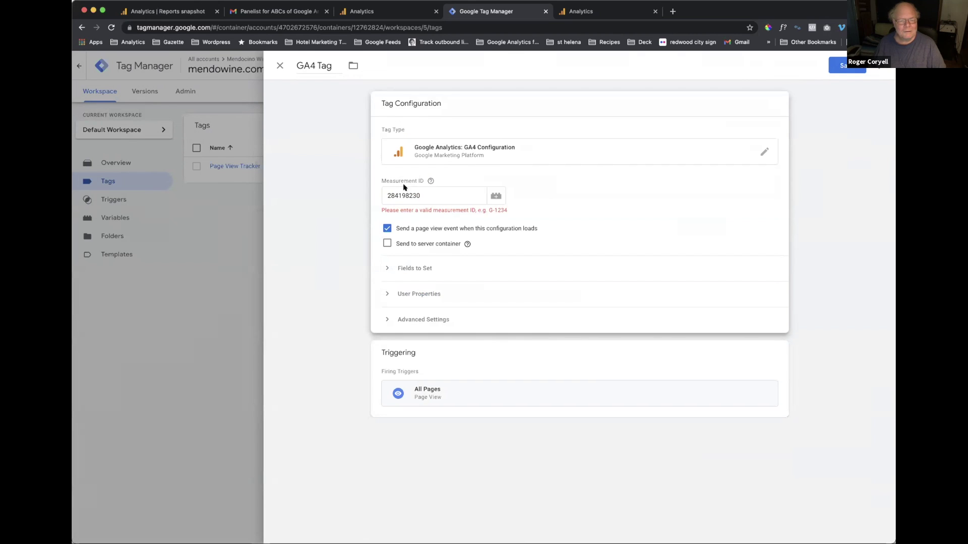
left_click(385, 196)
type("G-")
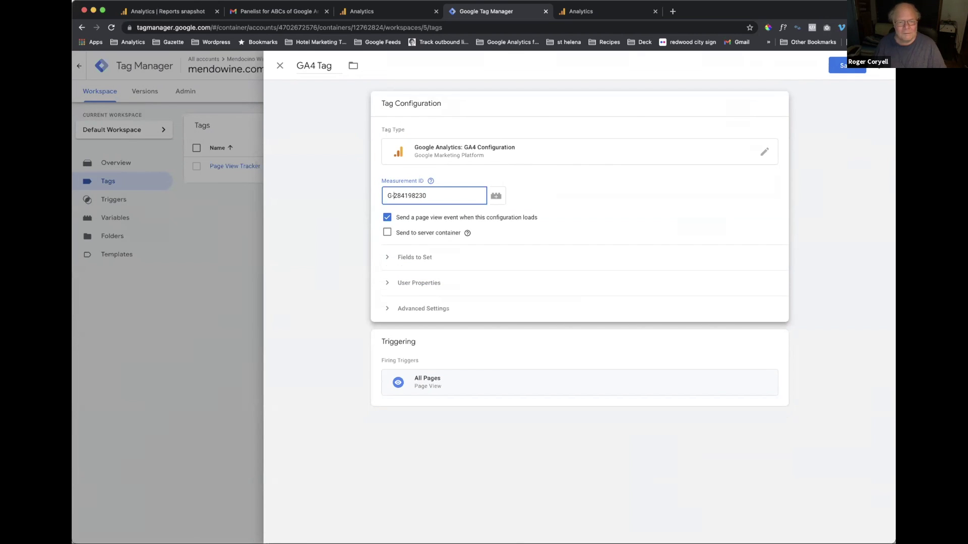
left_click(842, 66)
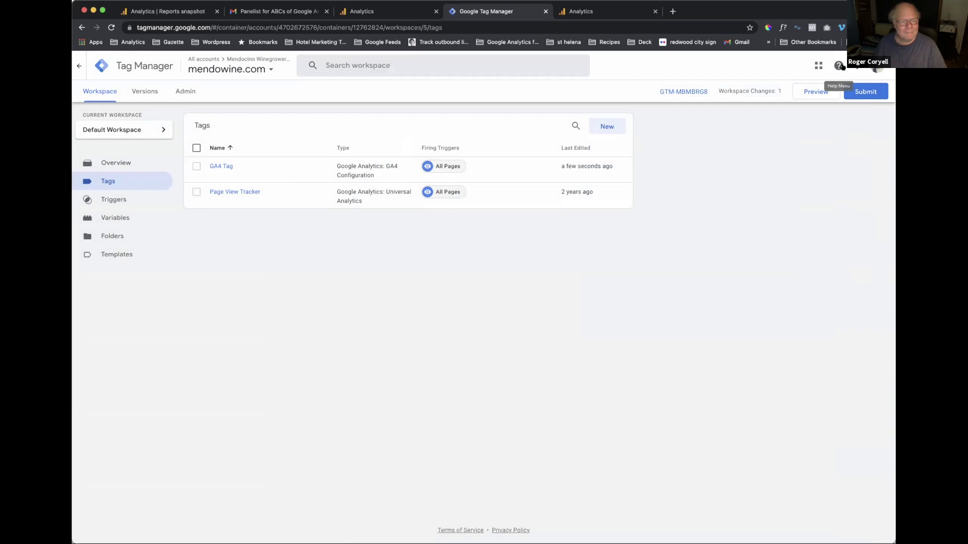
- Publish the workspace changes to the Live environment as a version named "GA4 Property Tracking tag added"
left_click(866, 91)
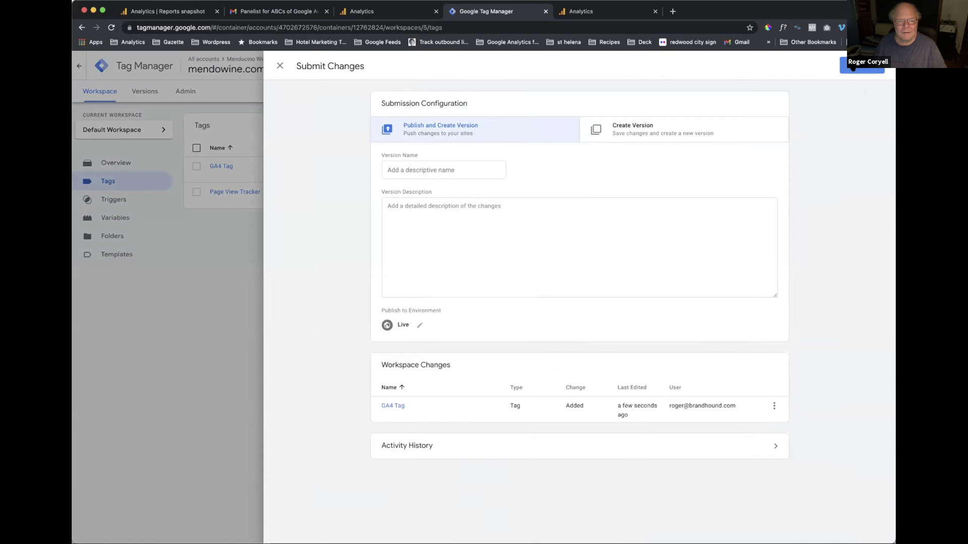
left_click(851, 68)
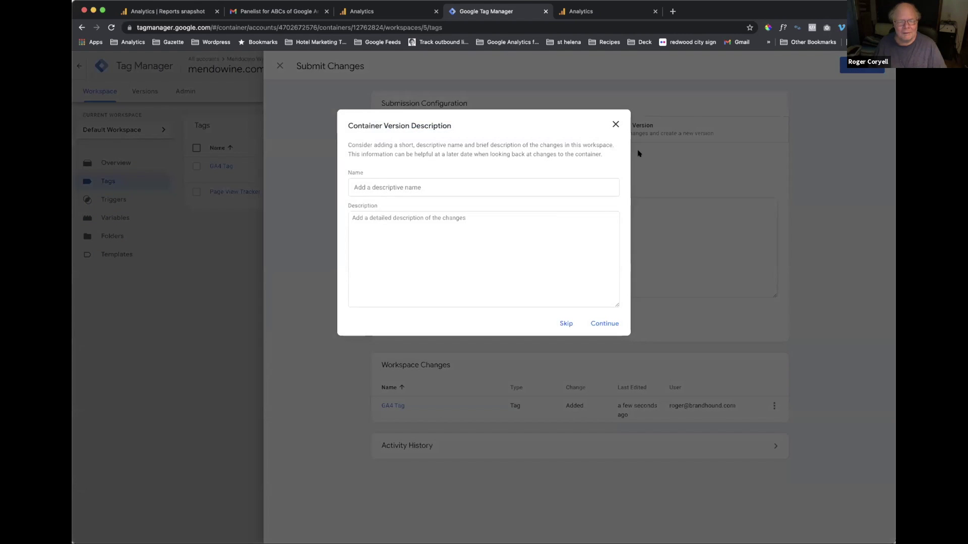
left_click(511, 188)
type("GA4 Property Tra")
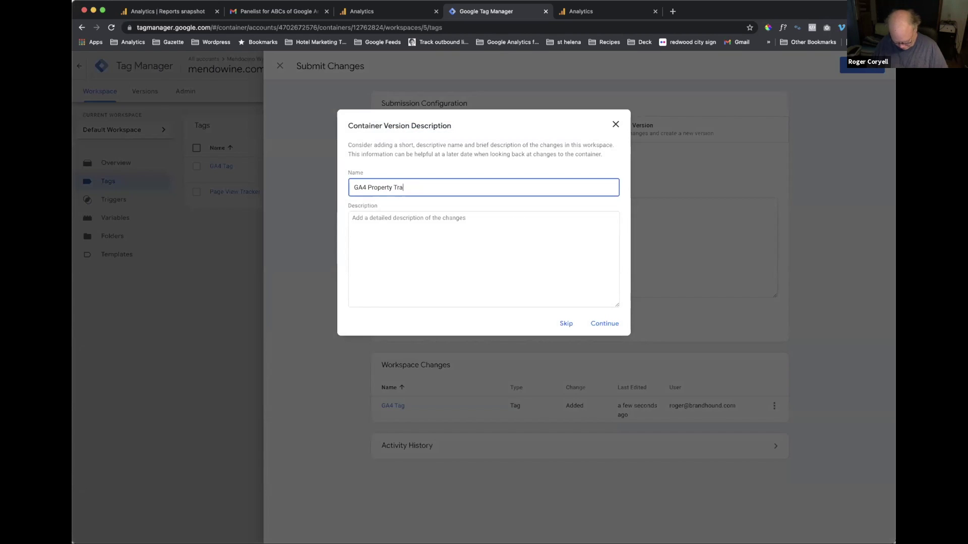
type("cking tag added")
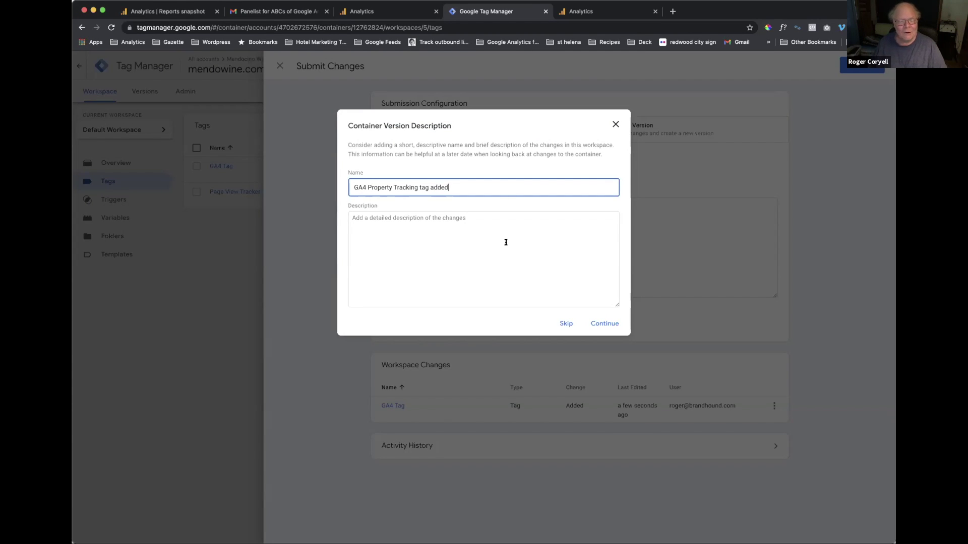
left_click(601, 322)
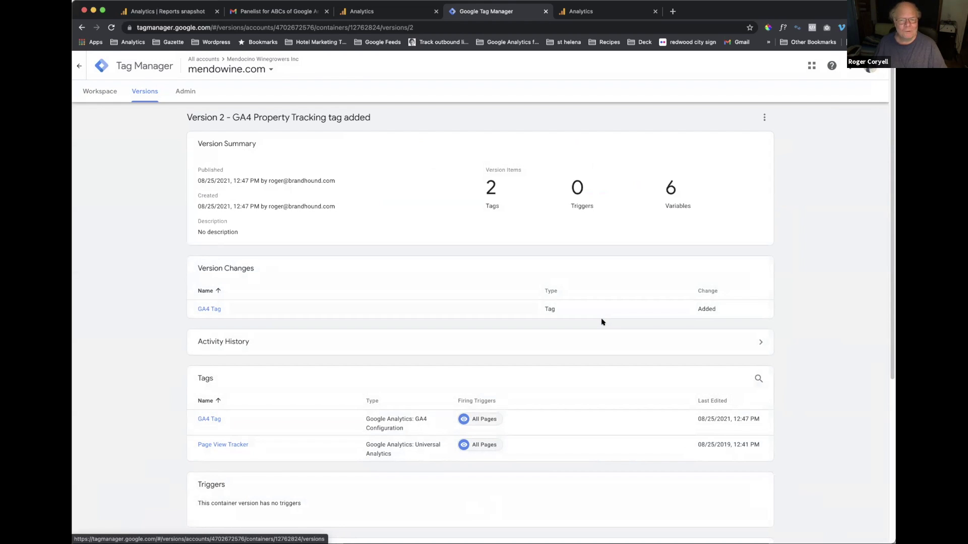
scroll(602, 322, "down", 1)
scroll(601, 320, "up", 1)
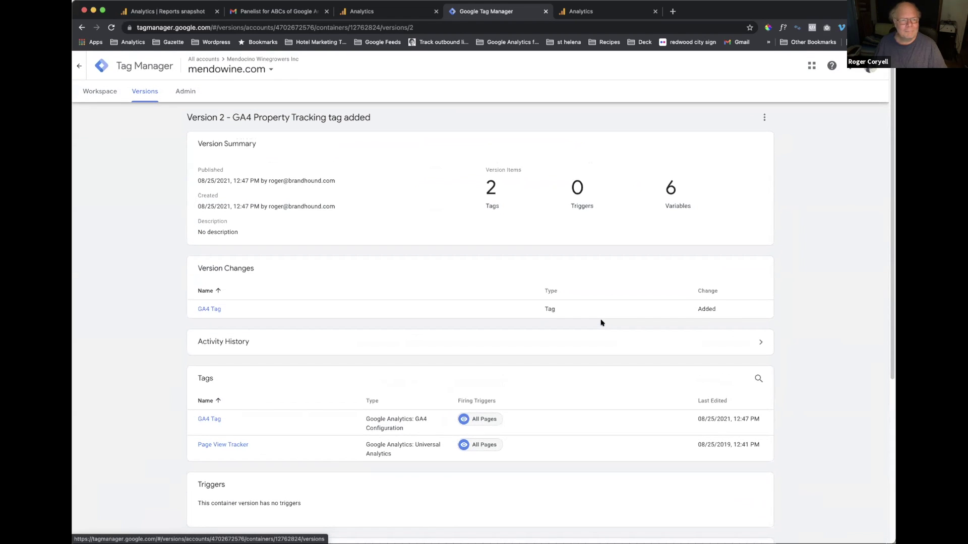
- Switch to Google Analytics and search the list of all accounts for "Visit Russian River"
left_click(353, 11)
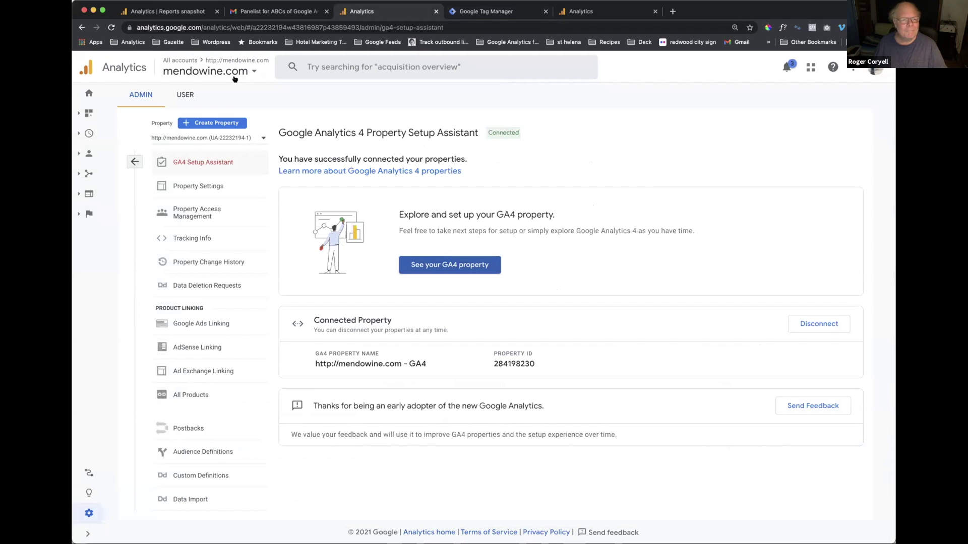
left_click(174, 61)
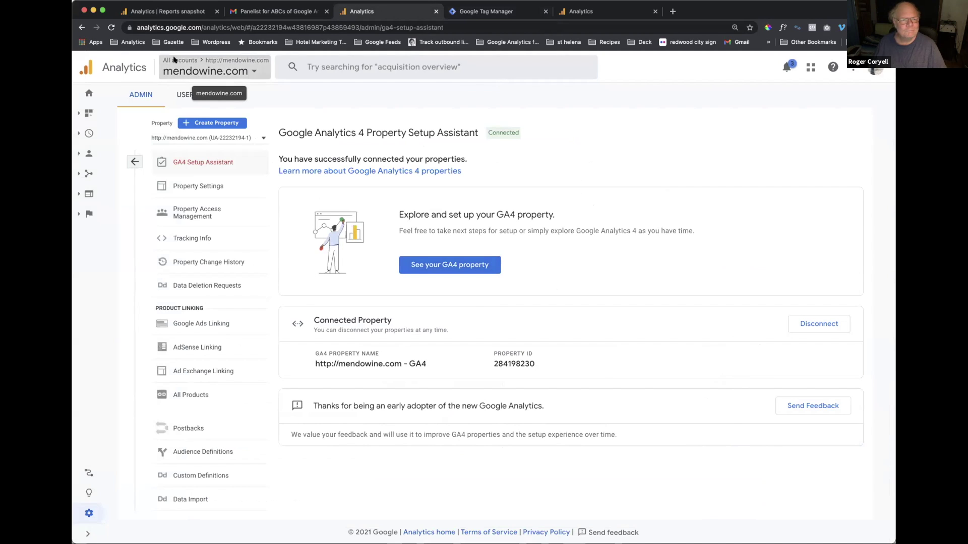
scroll(212, 220, "down", 3)
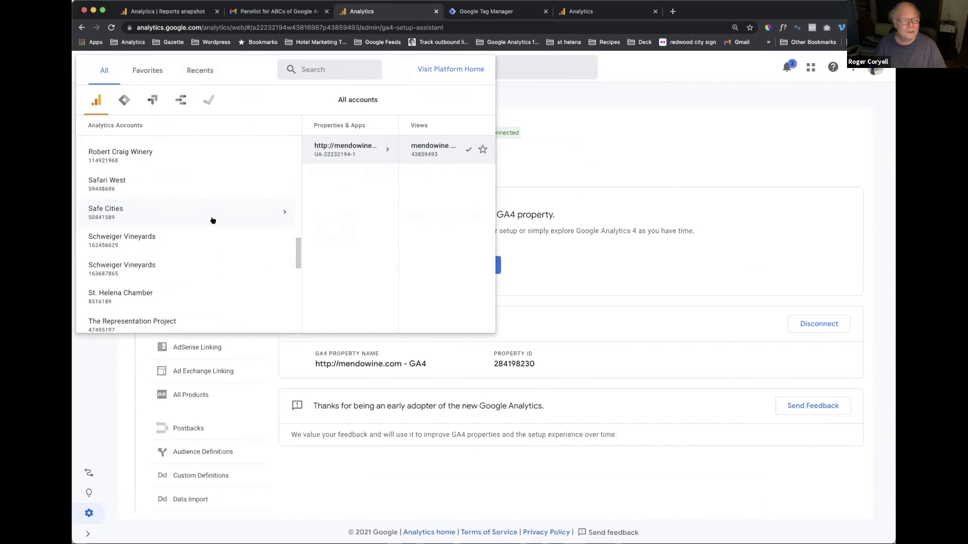
scroll(212, 220, "down", 5)
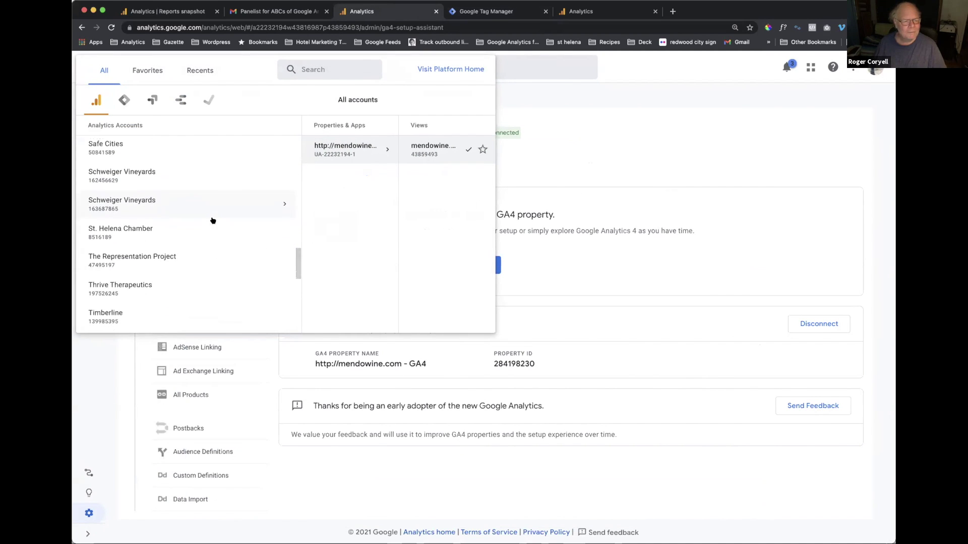
scroll(212, 220, "down", 4)
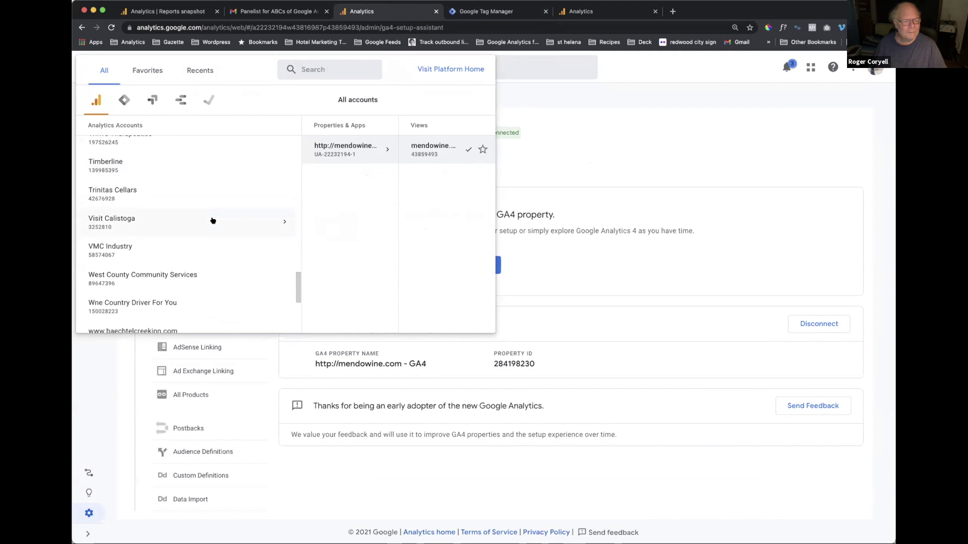
scroll(213, 220, "down", 1)
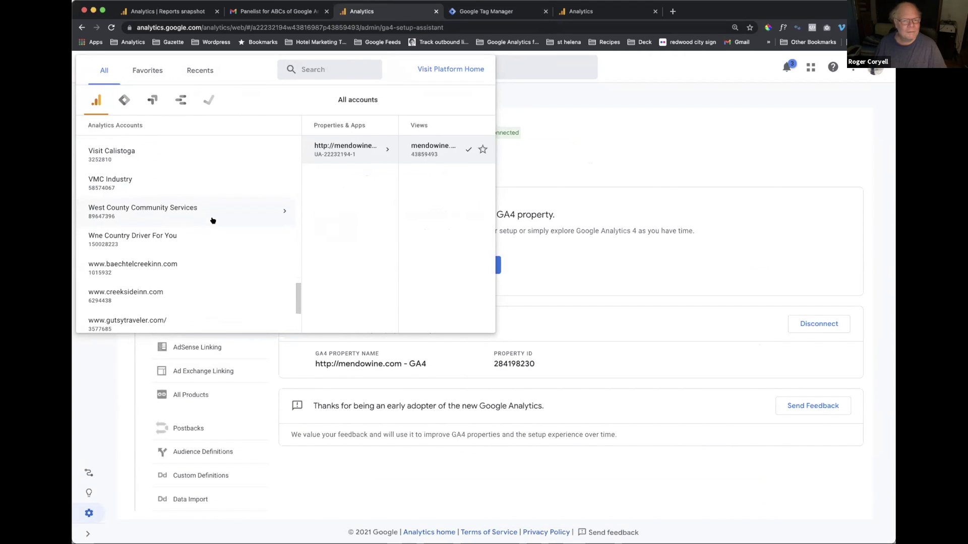
left_click(318, 67)
type("Visit Russi")
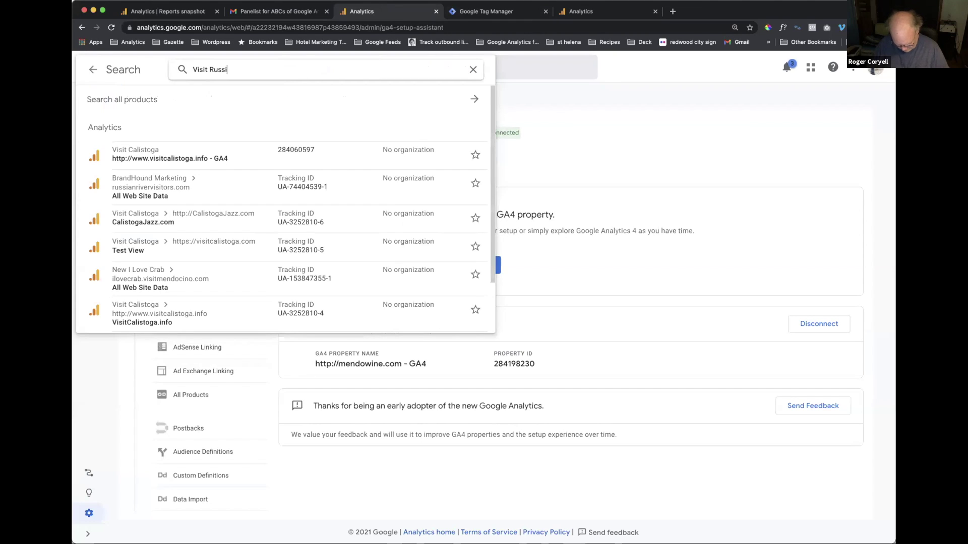
type("an River")
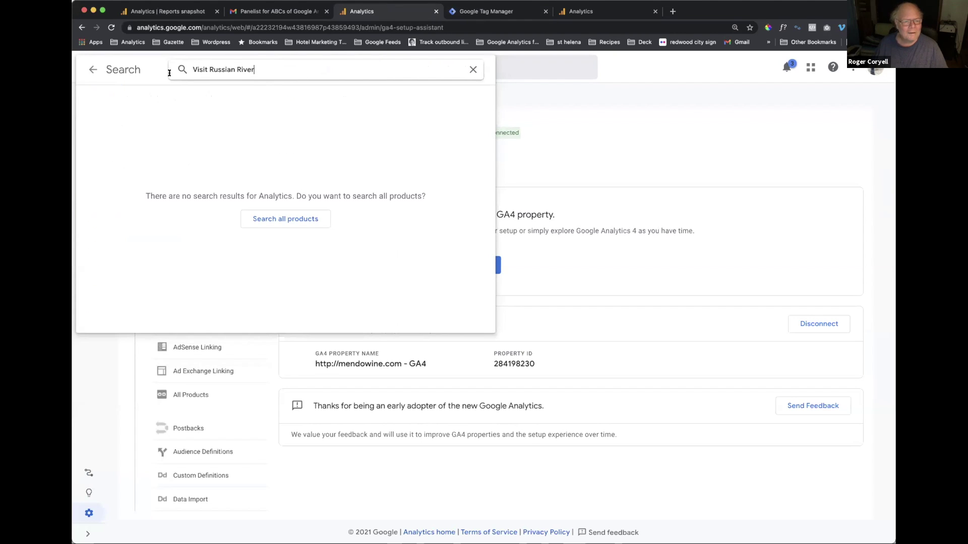
key("super+a")
type("Visi\\t")
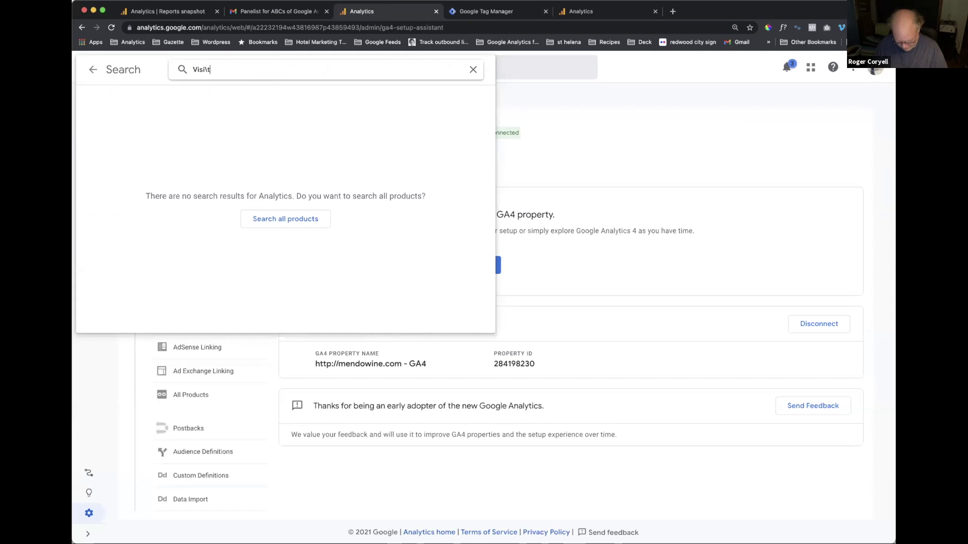
left_click(473, 70)
- Look through the complete list of Analytics accounts for a Visit Russian River account, and close the list
scroll(148, 199, "up", 5)
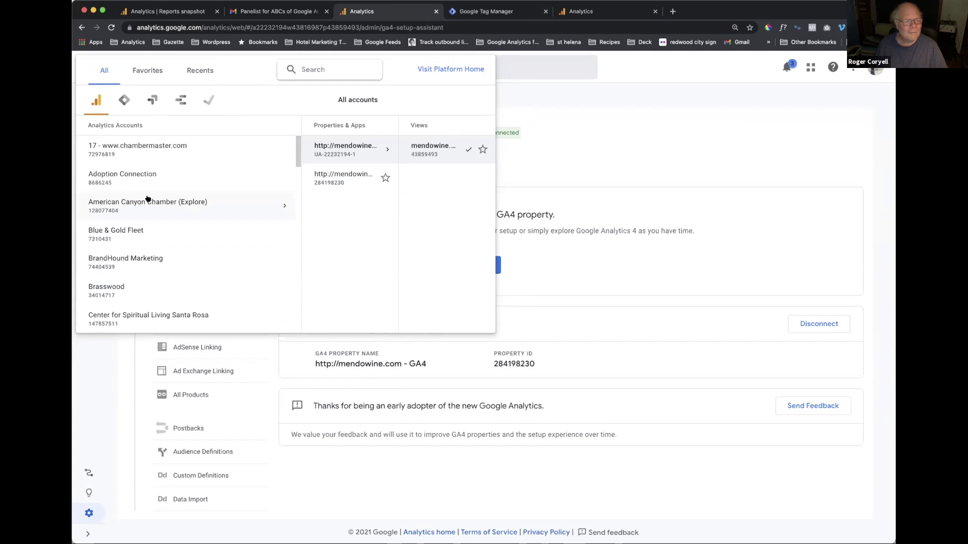
scroll(154, 190, "down", 3)
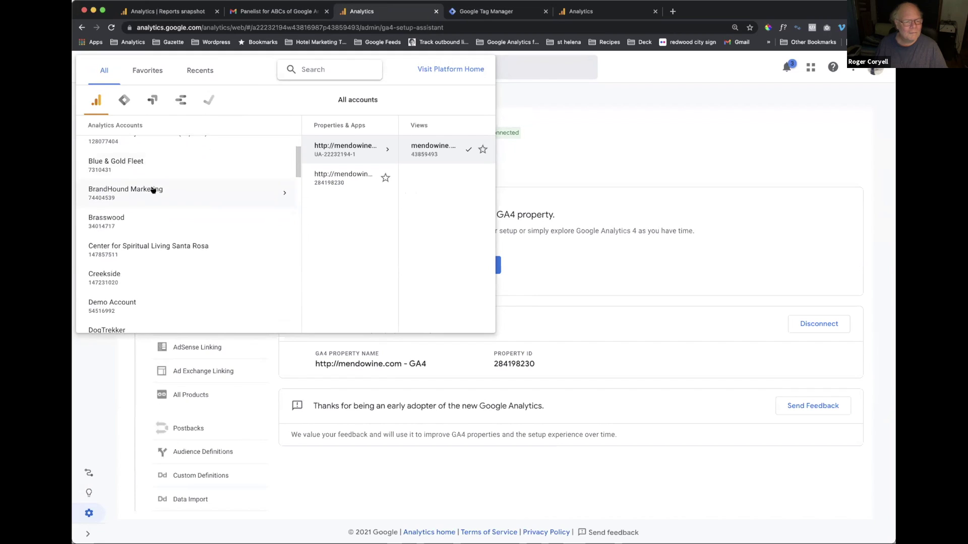
scroll(153, 190, "down", 5)
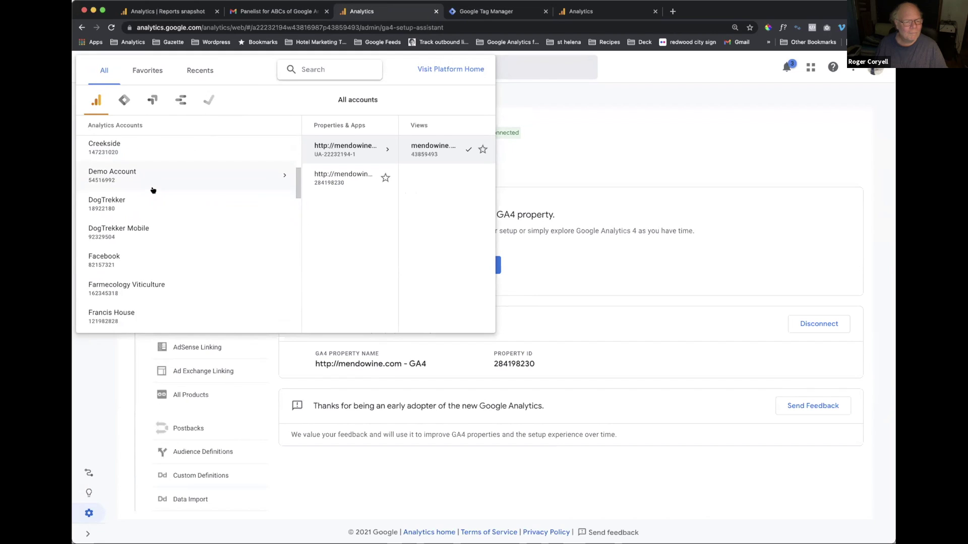
scroll(153, 190, "down", 5)
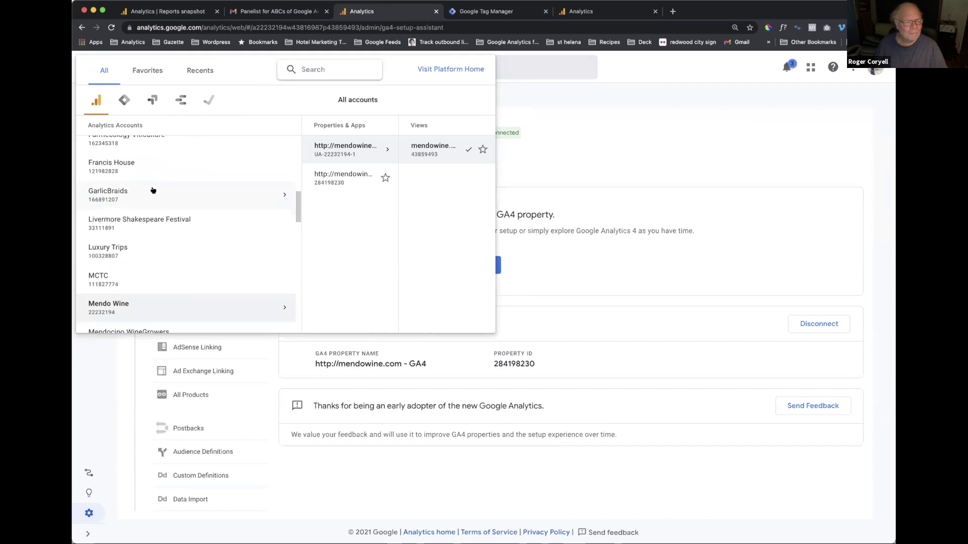
scroll(153, 190, "down", 5)
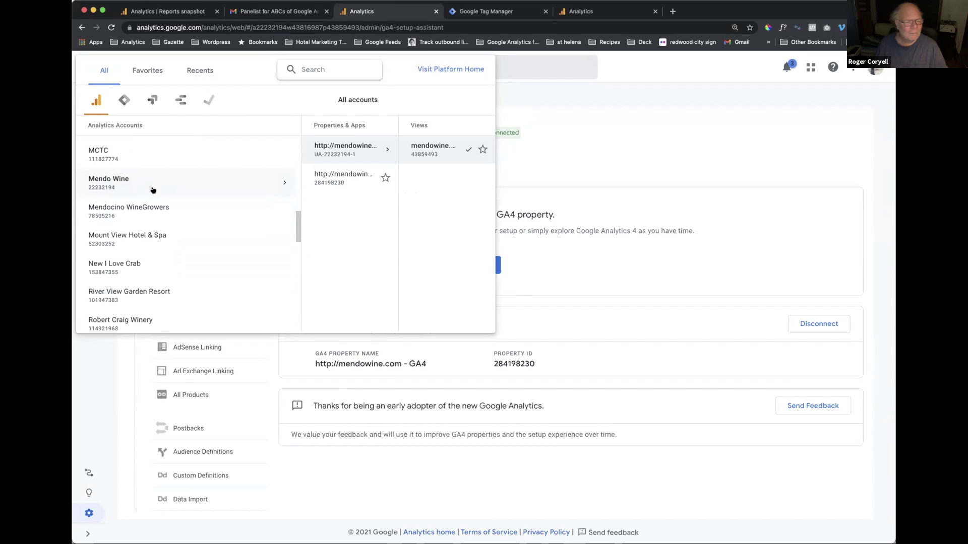
scroll(153, 190, "down", 4)
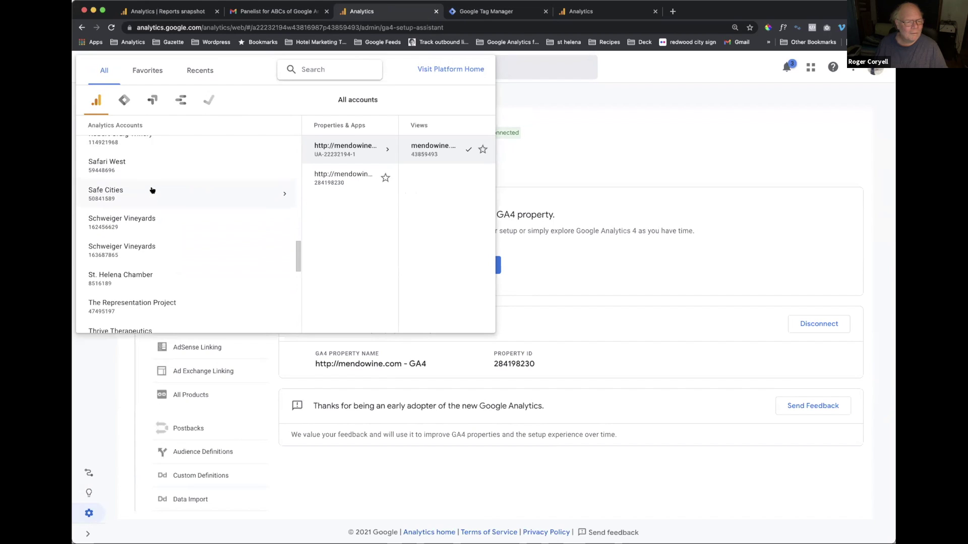
scroll(153, 190, "down", 3)
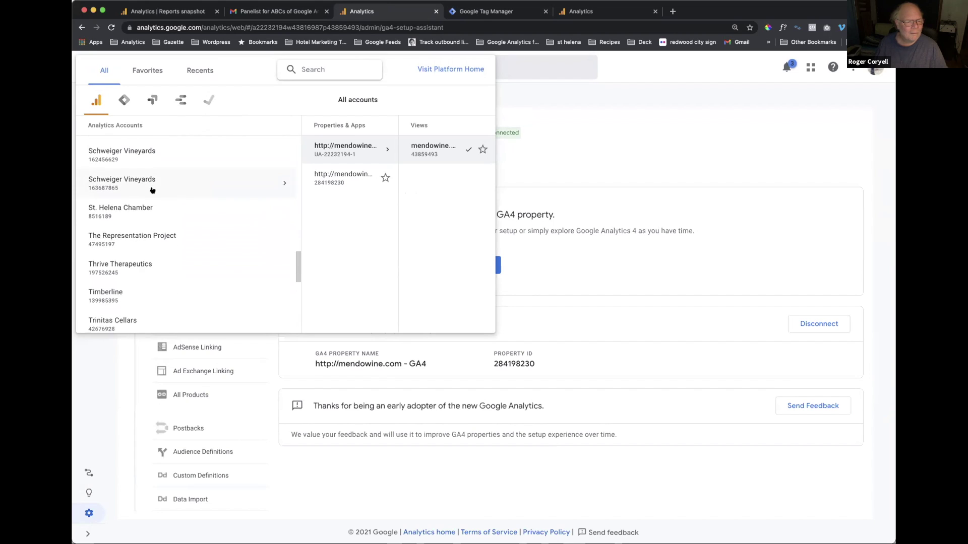
scroll(152, 190, "down", 4)
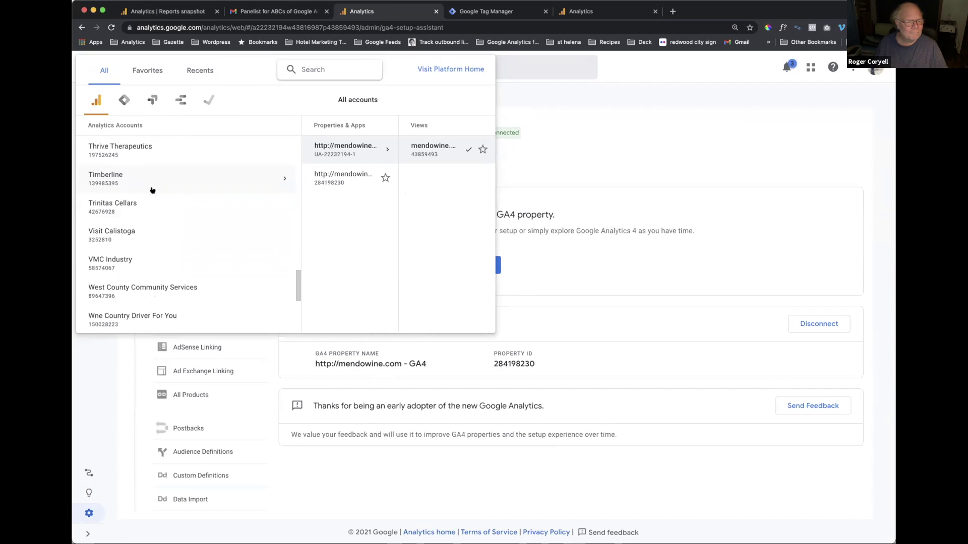
scroll(152, 190, "down", 3)
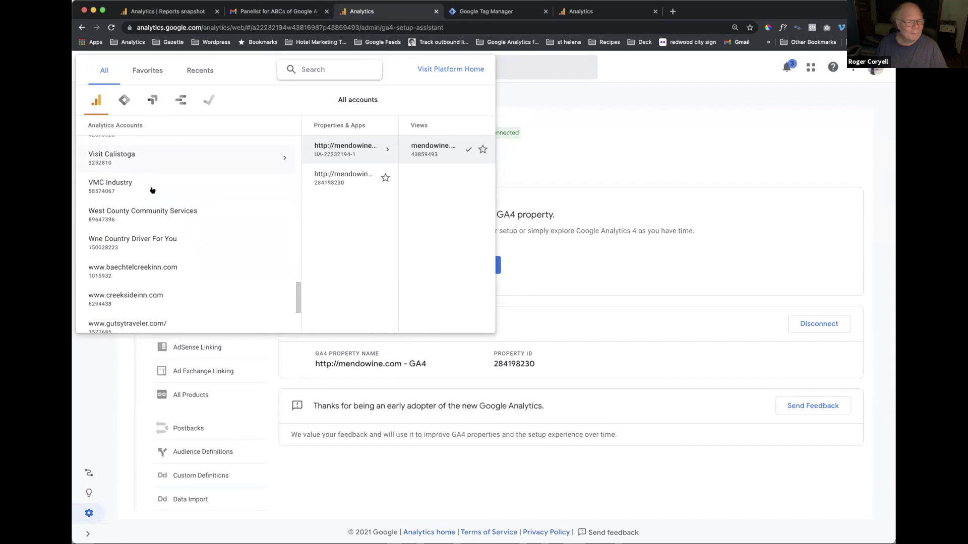
scroll(153, 190, "down", 3)
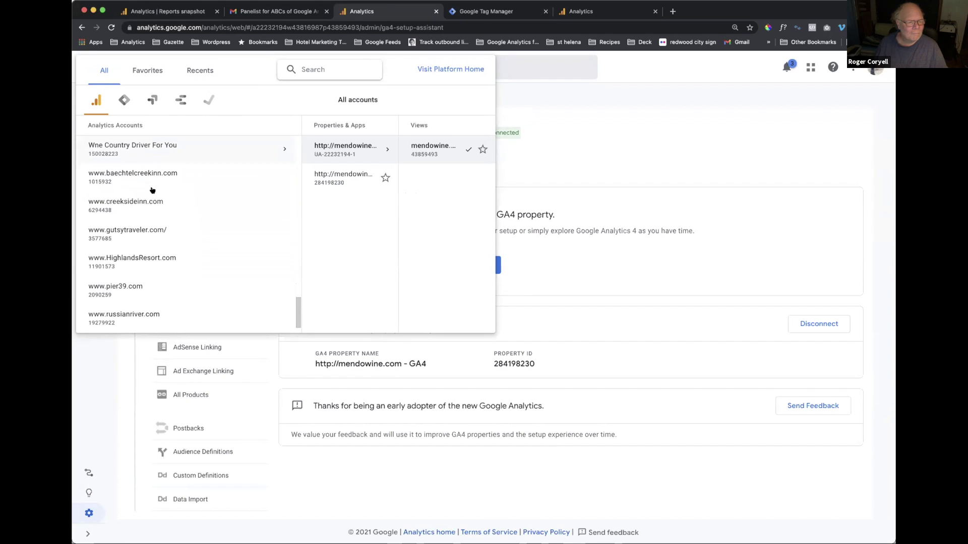
scroll(152, 190, "down", 1)
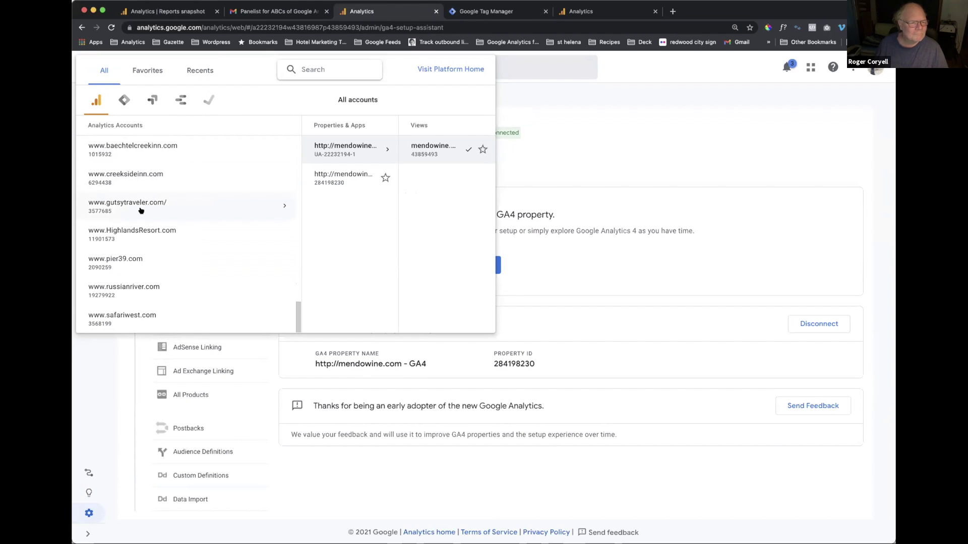
scroll(138, 203, "up", 3)
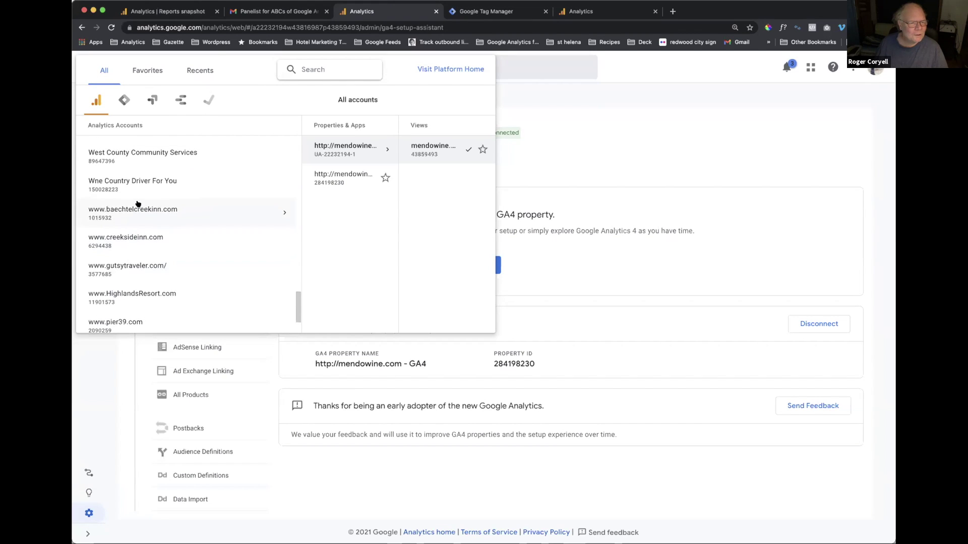
scroll(138, 204, "up", 3)
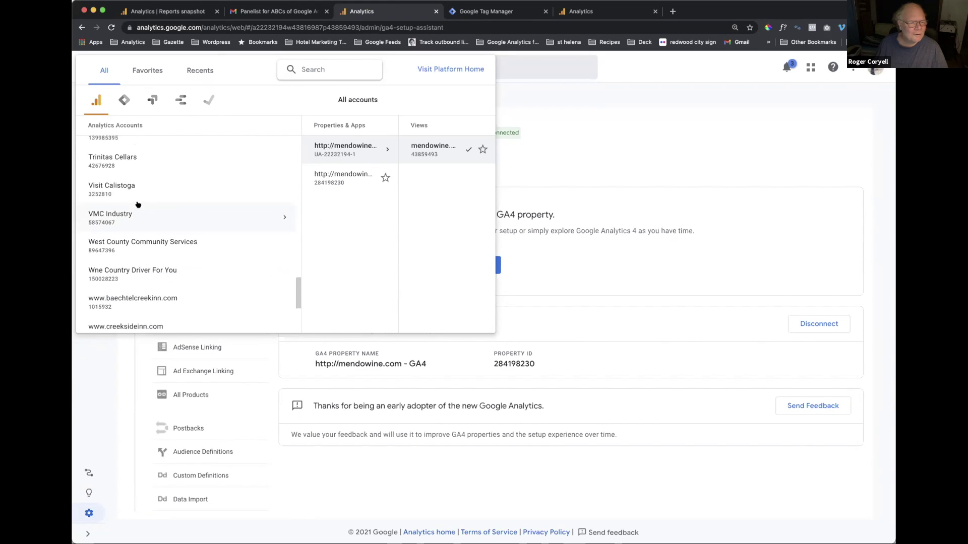
scroll(138, 204, "up", 5)
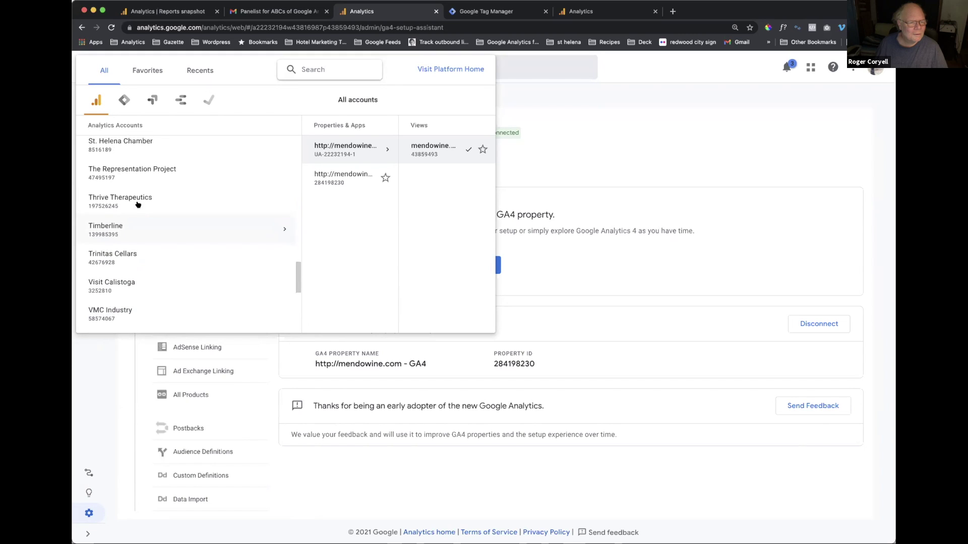
scroll(138, 204, "up", 3)
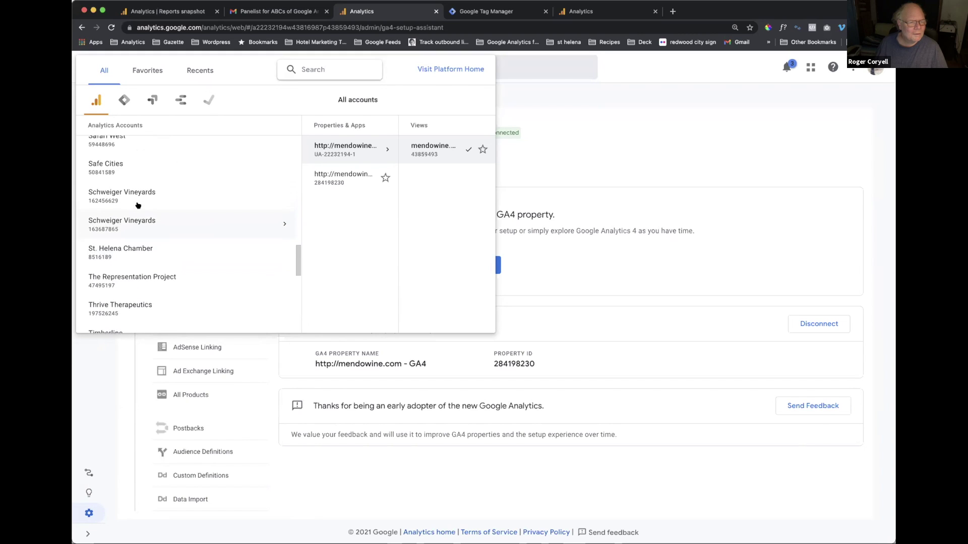
scroll(138, 204, "up", 4)
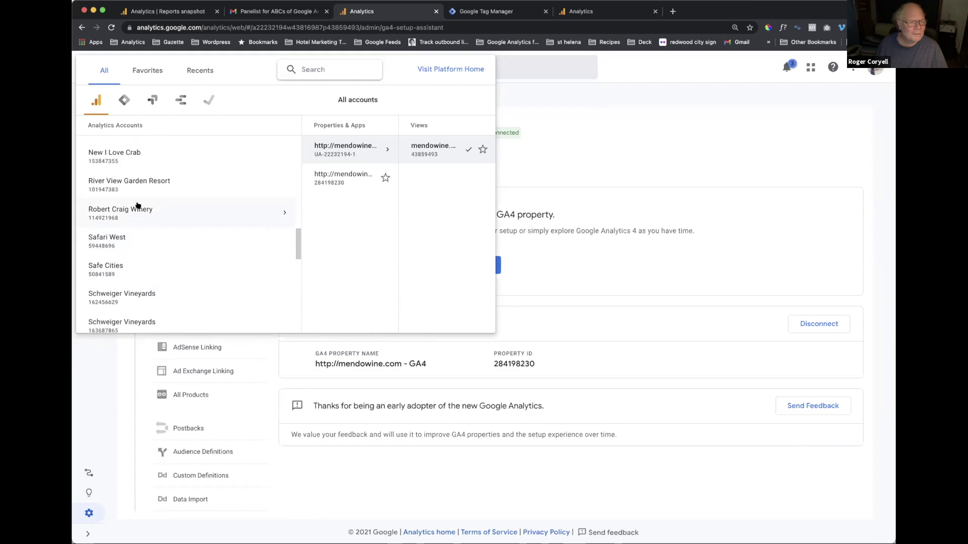
scroll(137, 206, "up", 4)
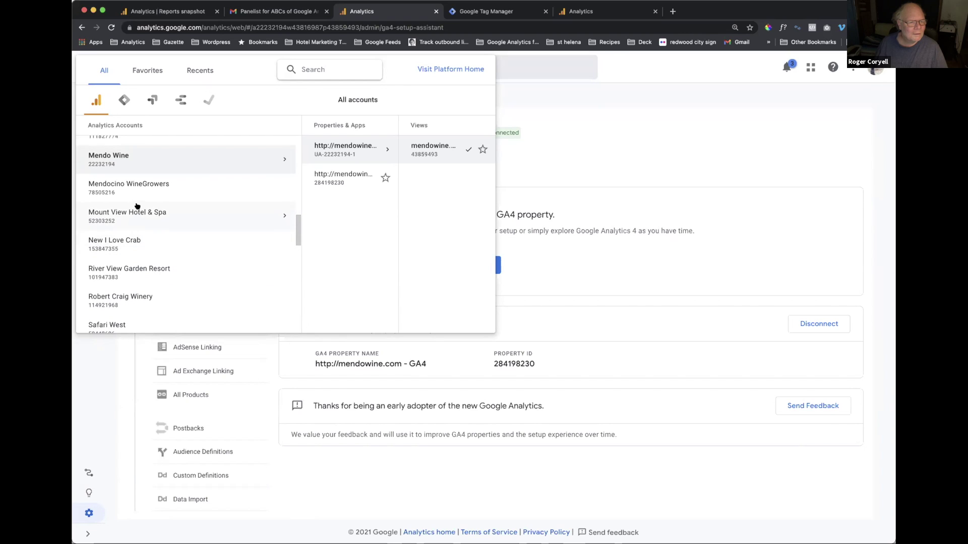
scroll(202, 206, "up", 15)
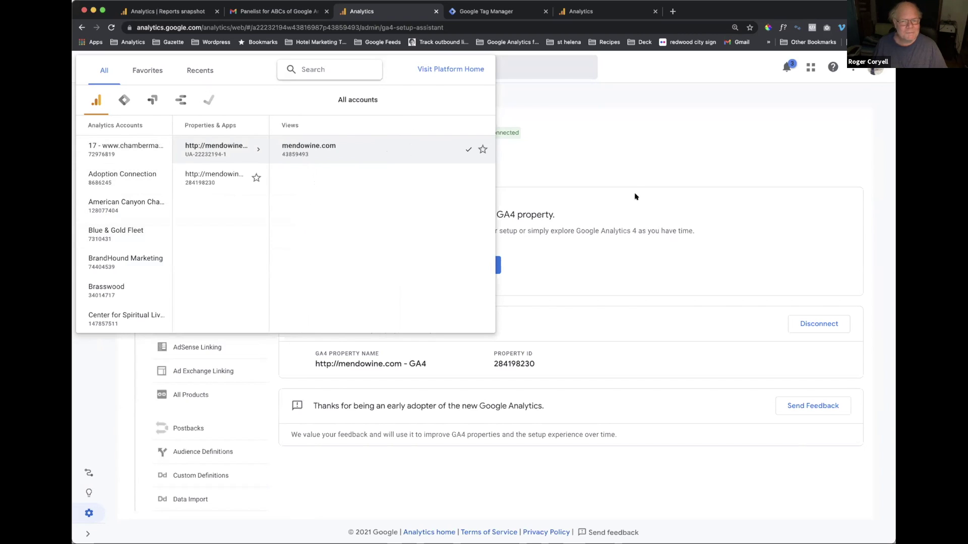
left_click(626, 174)
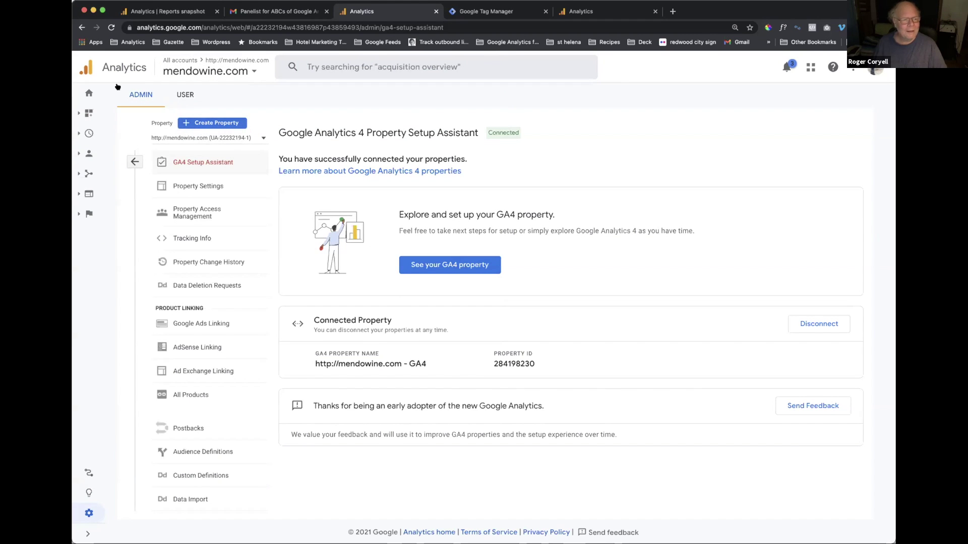
- Go to the mendowine.com home page and open the Audience Overview report
left_click(88, 91)
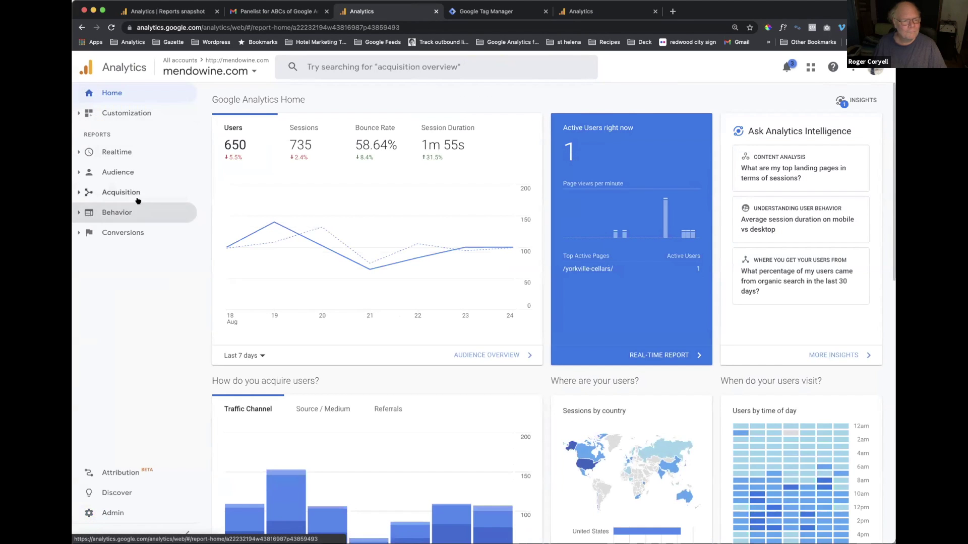
left_click(126, 172)
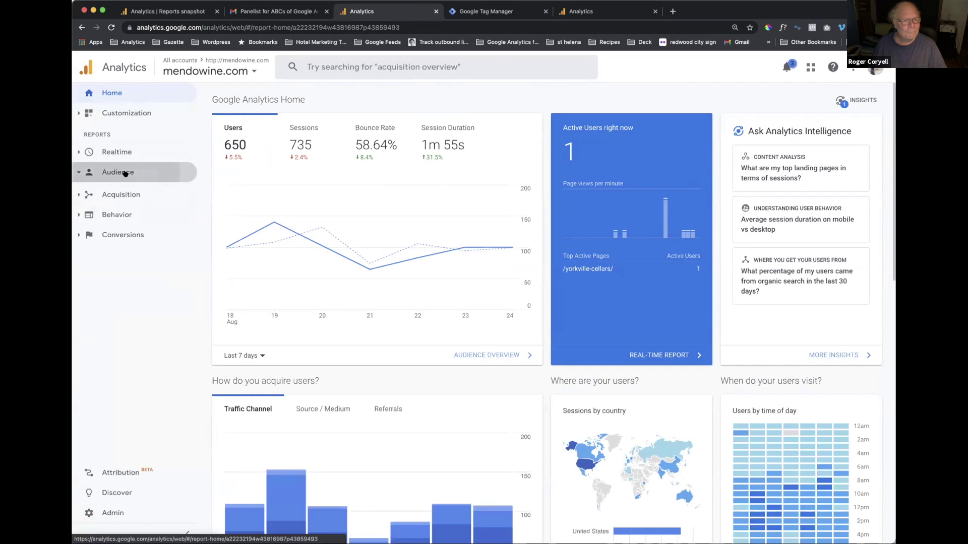
left_click(126, 190)
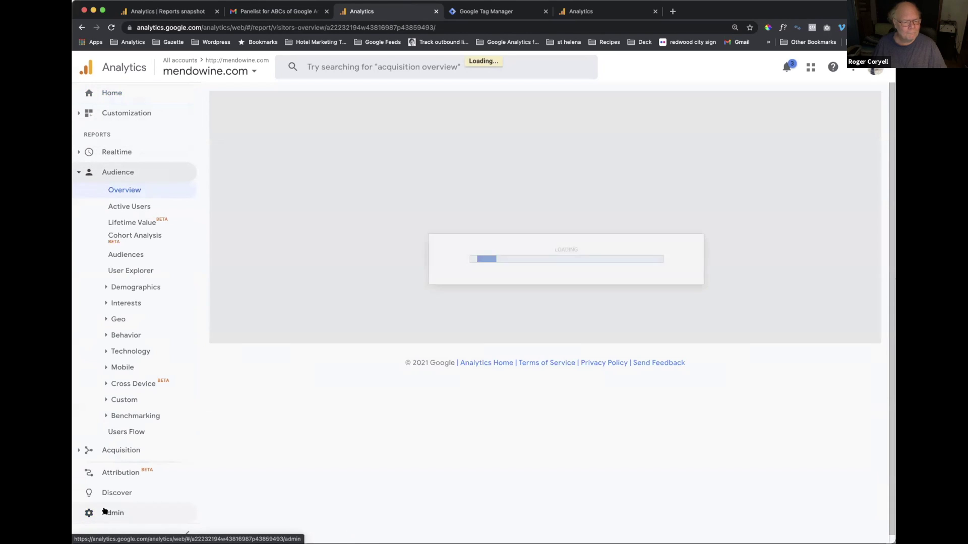
- Start creating a new Analytics account in the admin settings and name it "Visit Russian River"
left_click(104, 512)
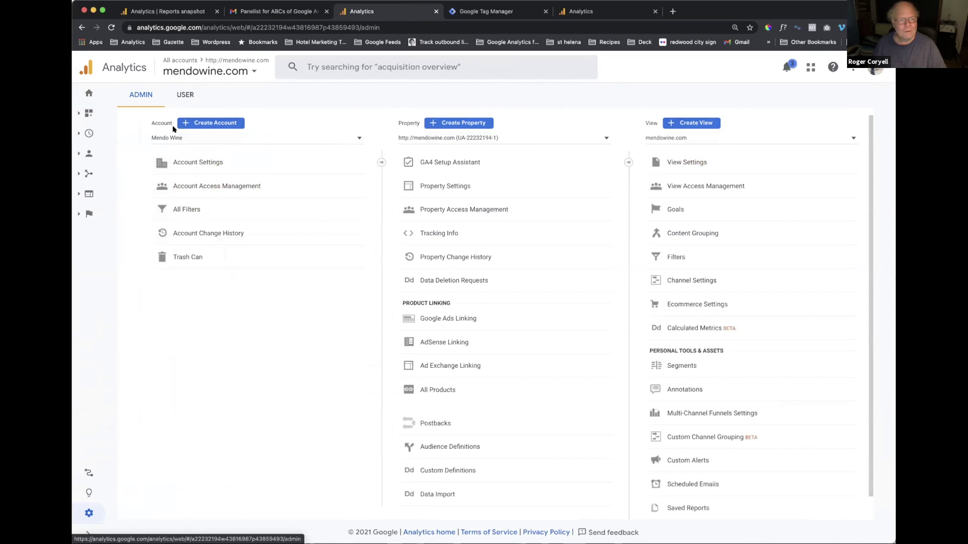
left_click(220, 124)
left_click(245, 234)
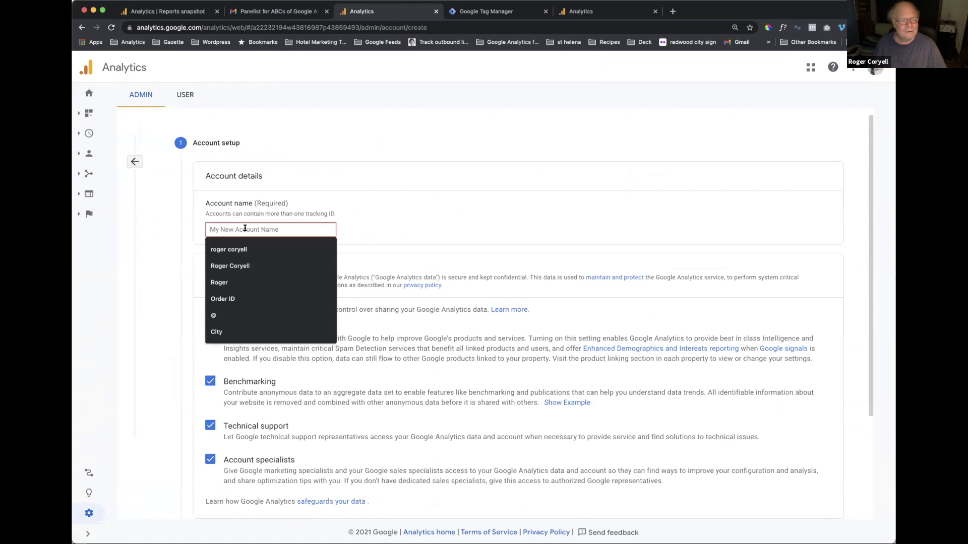
type("Visit R")
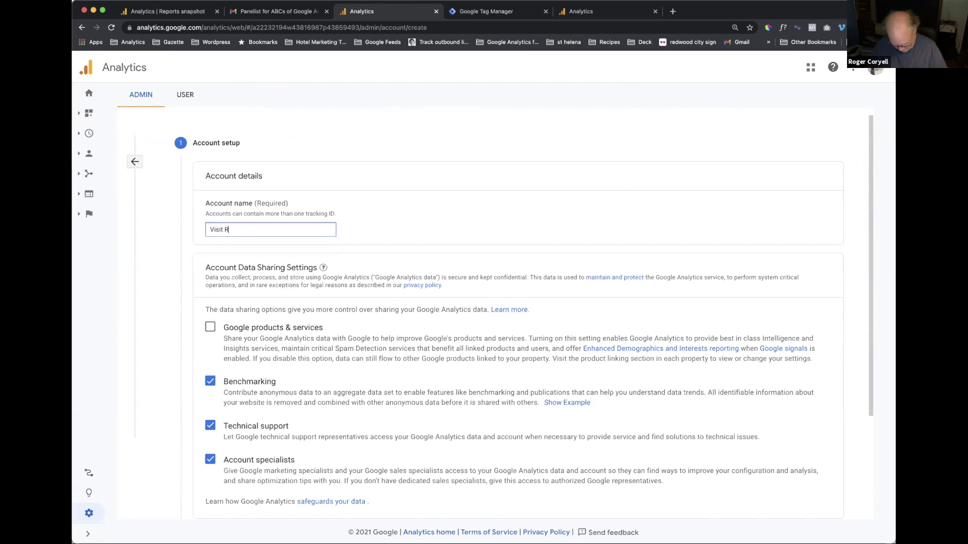
type("ussian River")
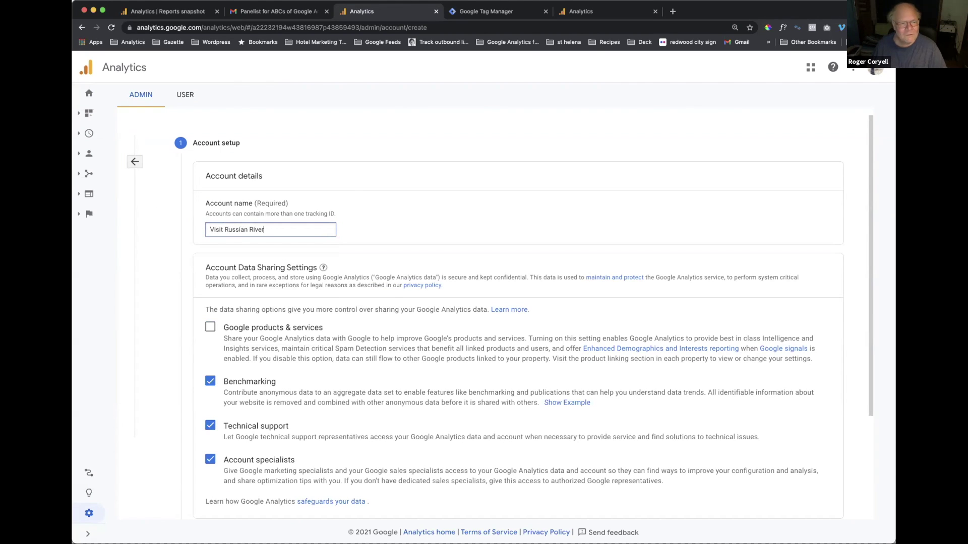
- Enable data sharing with Google products & services for the new account and continue to the property setup
scroll(332, 258, "down", 5)
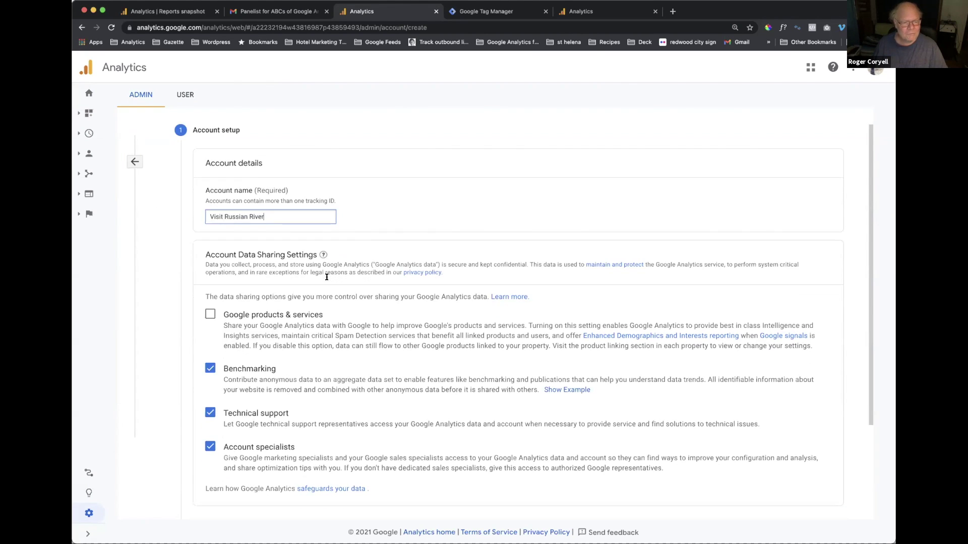
left_click(209, 189)
left_click(213, 428)
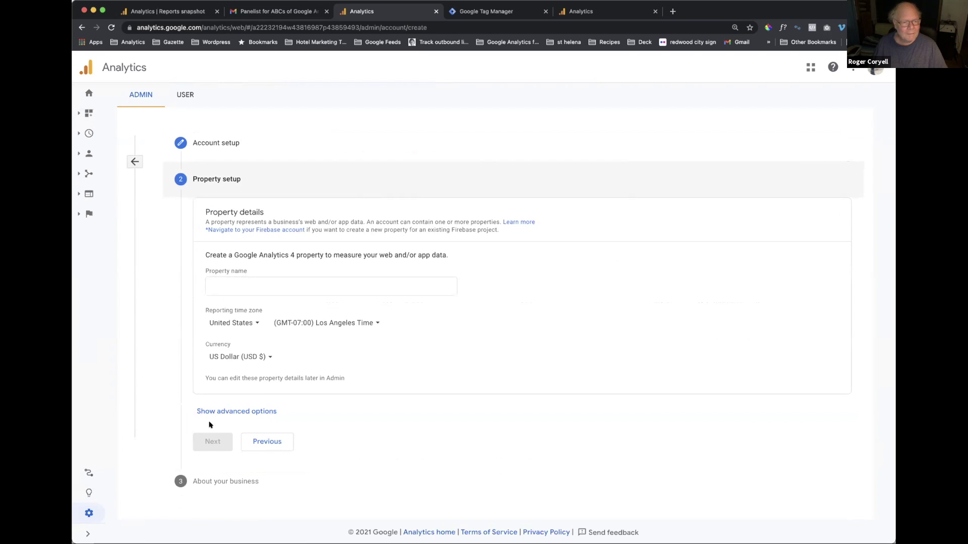
- Name the new property "Visit Russian River Website" and continue to the business information
left_click(243, 287)
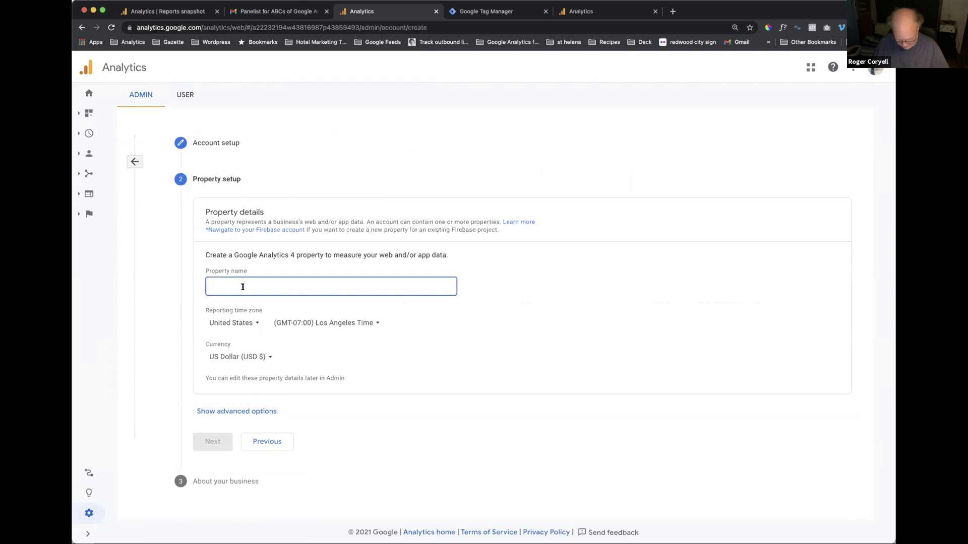
type("Visit")
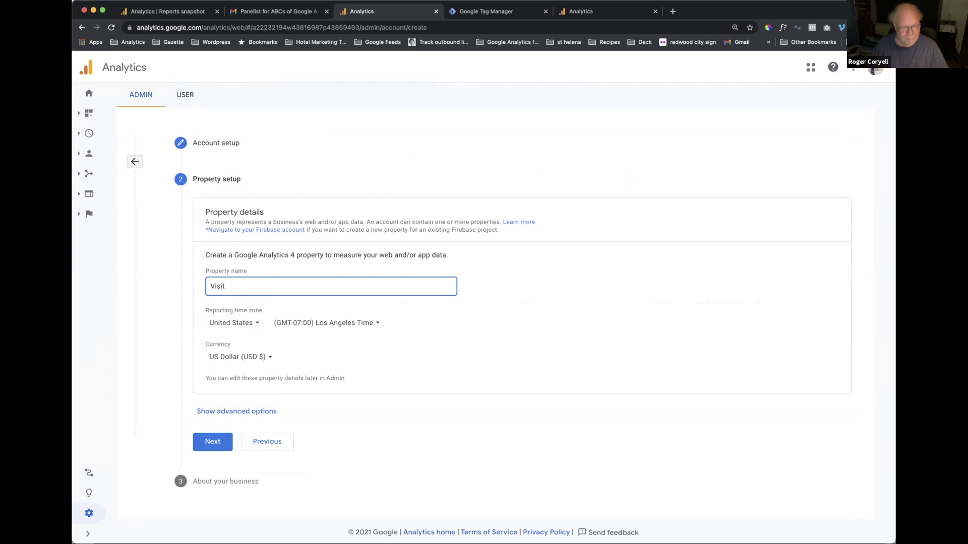
type(" Russian River Website")
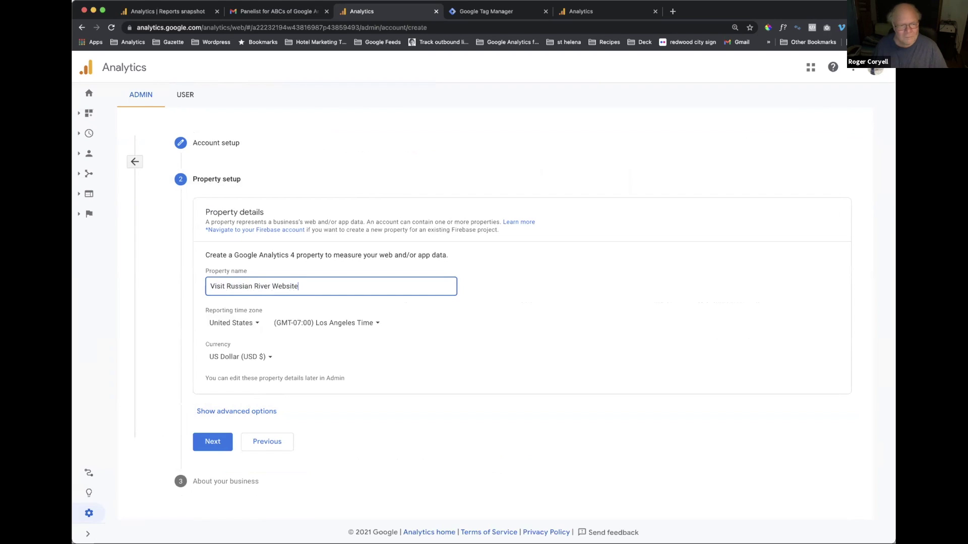
left_click(213, 441)
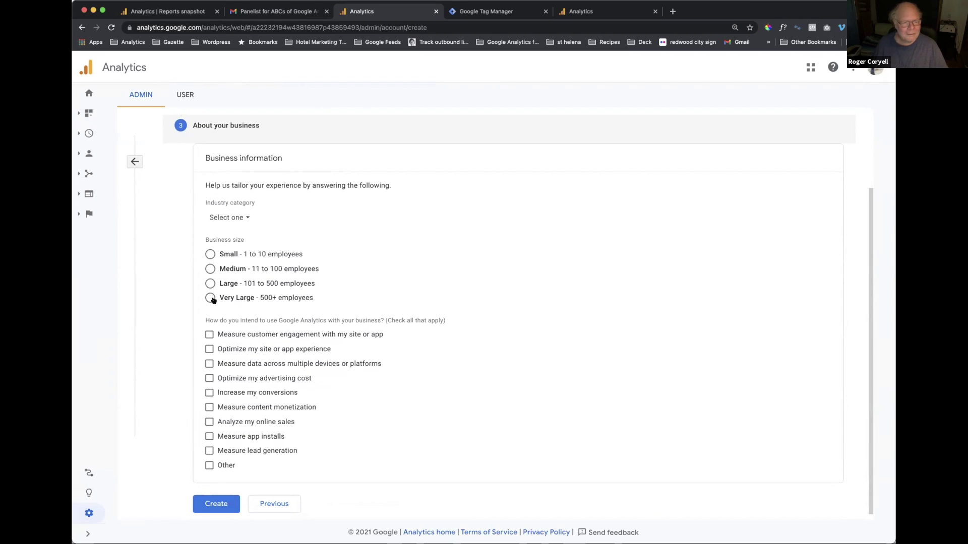
- Set the business size to Small and select the customer engagement, site experience, multiple devices, advertising cost, lead generation and Other purposes
left_click(210, 253)
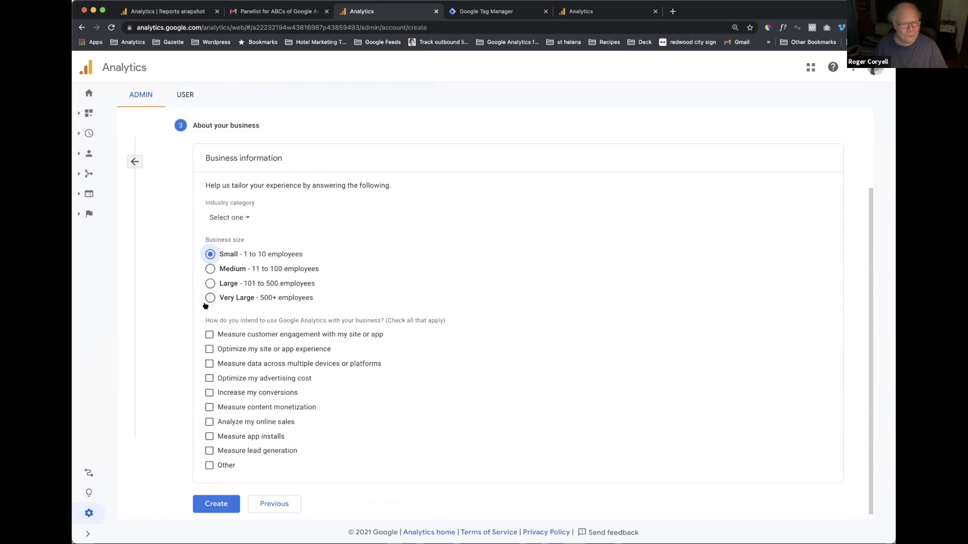
left_click(208, 335)
left_click(206, 349)
left_click(206, 379)
left_click(209, 365)
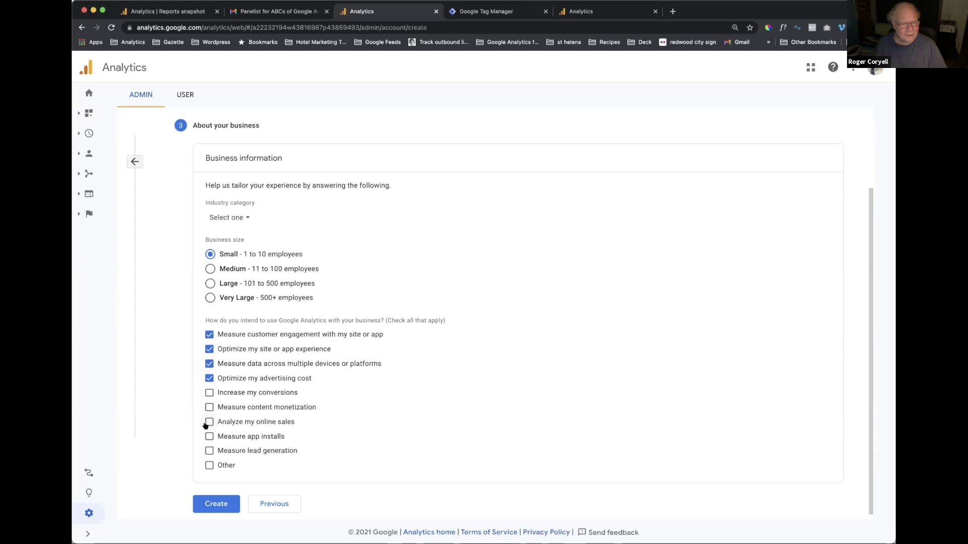
left_click(209, 451)
left_click(209, 465)
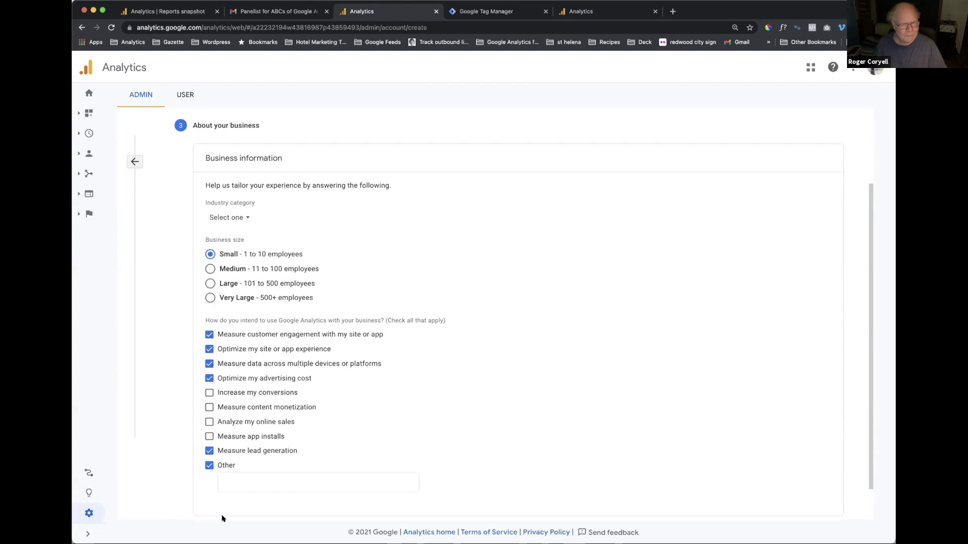
scroll(222, 519, "down", 2)
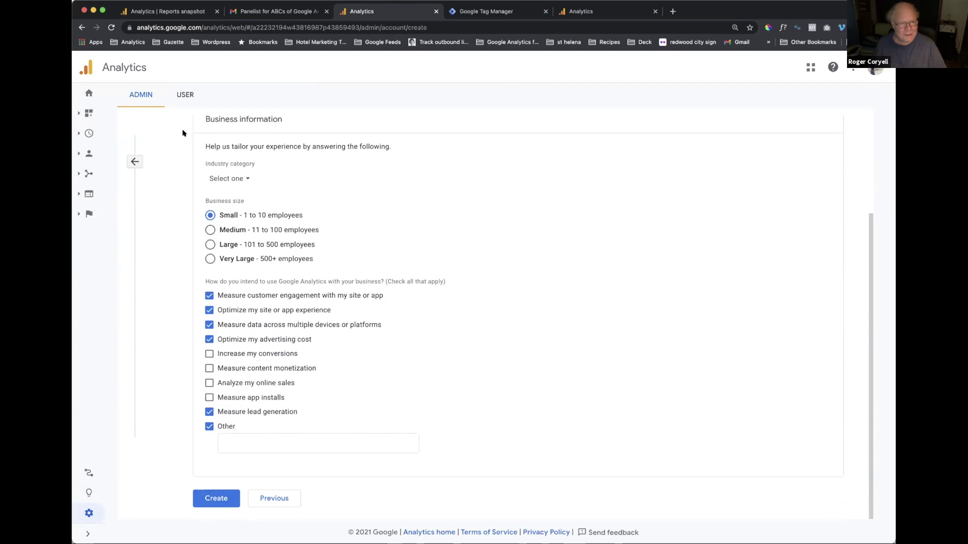
- Create the account, accepting the United States terms of service, the GDPR Data Processing Terms and the Measurement Controller-Controller Data Protection Terms
left_click(210, 498)
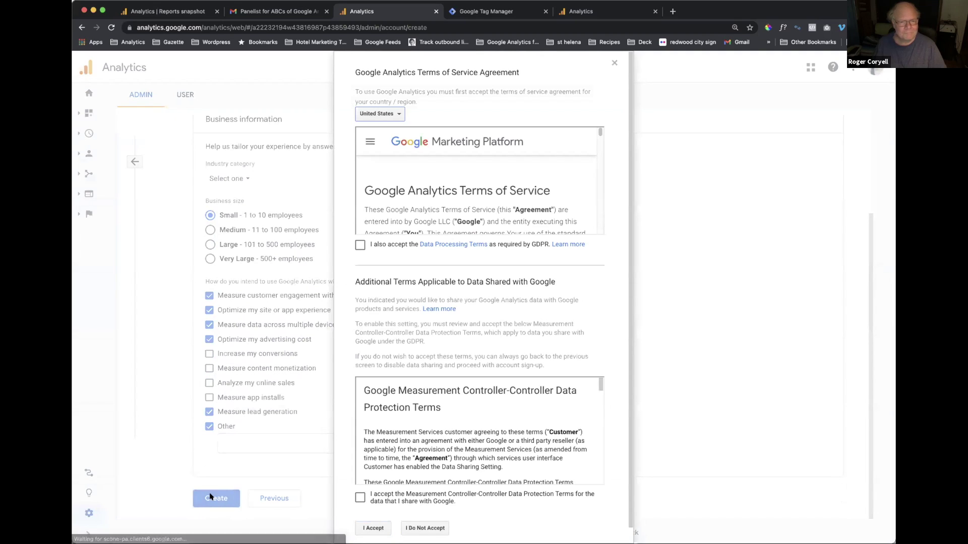
left_click(360, 245)
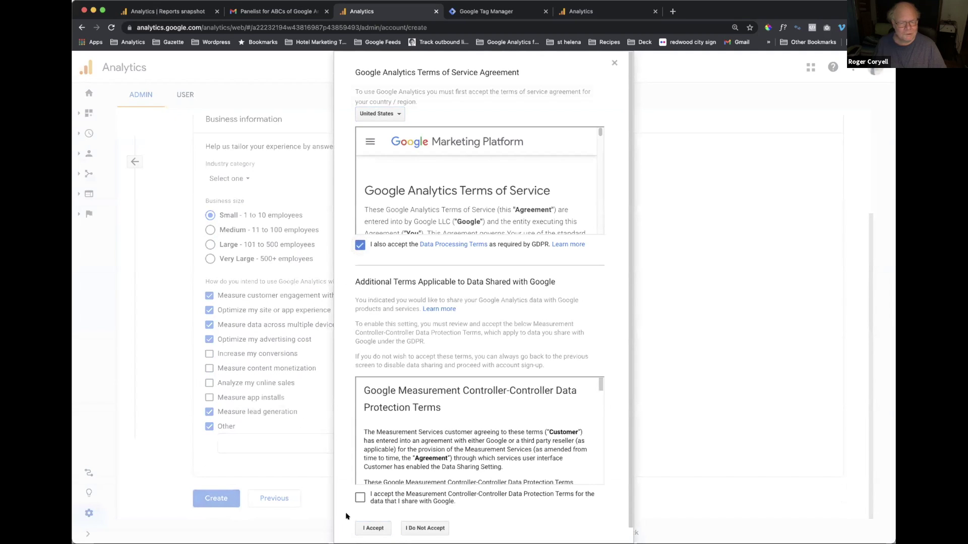
left_click(360, 498)
scroll(387, 489, "down", 1)
left_click(373, 513)
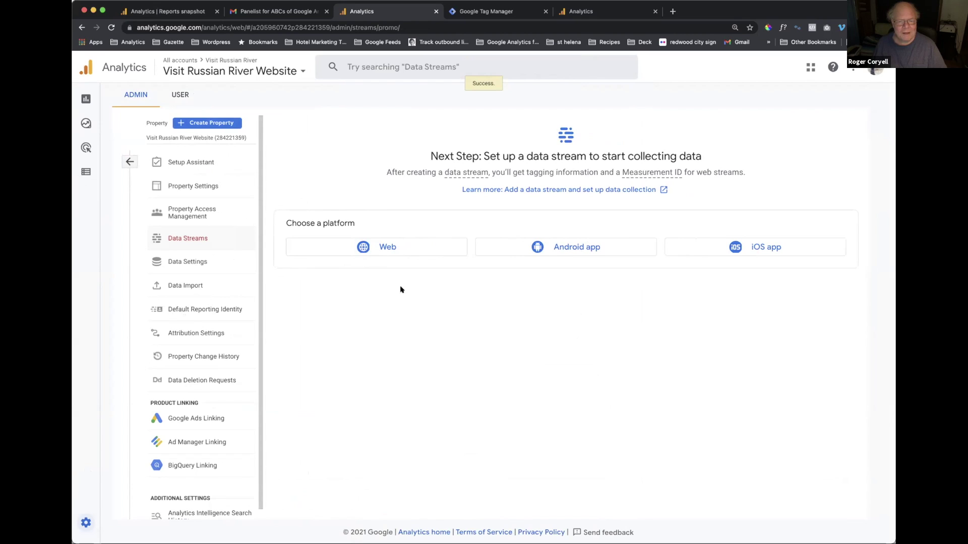
left_click(409, 244)
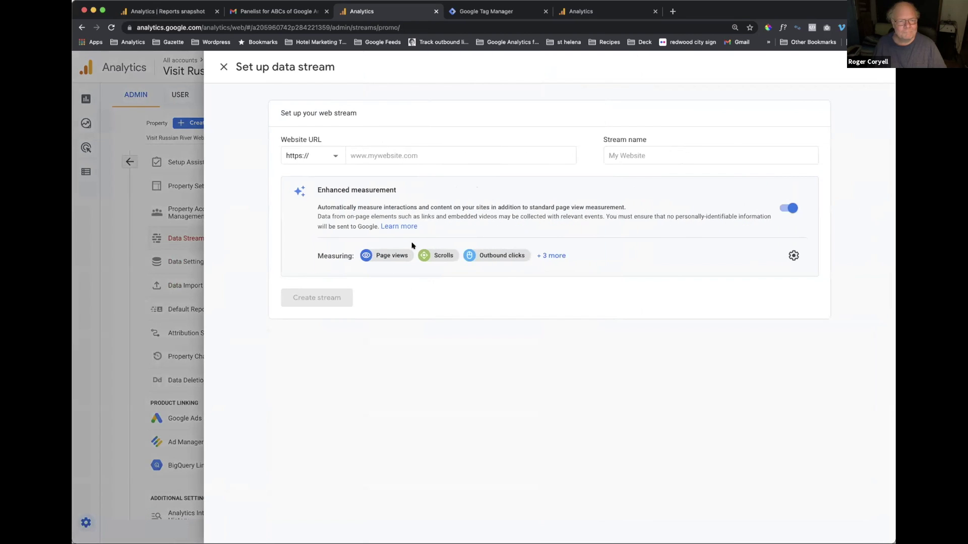
left_click(358, 154)
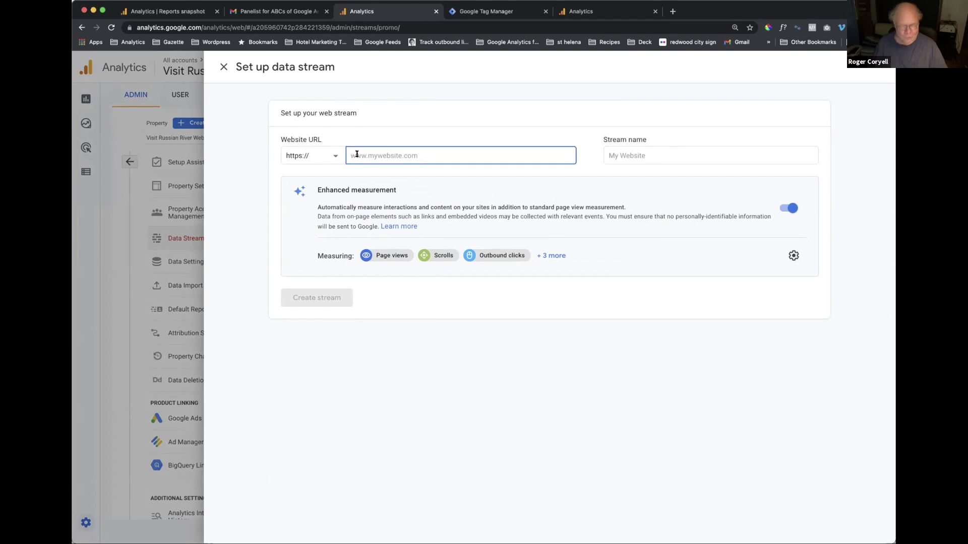
type("visitrussian")
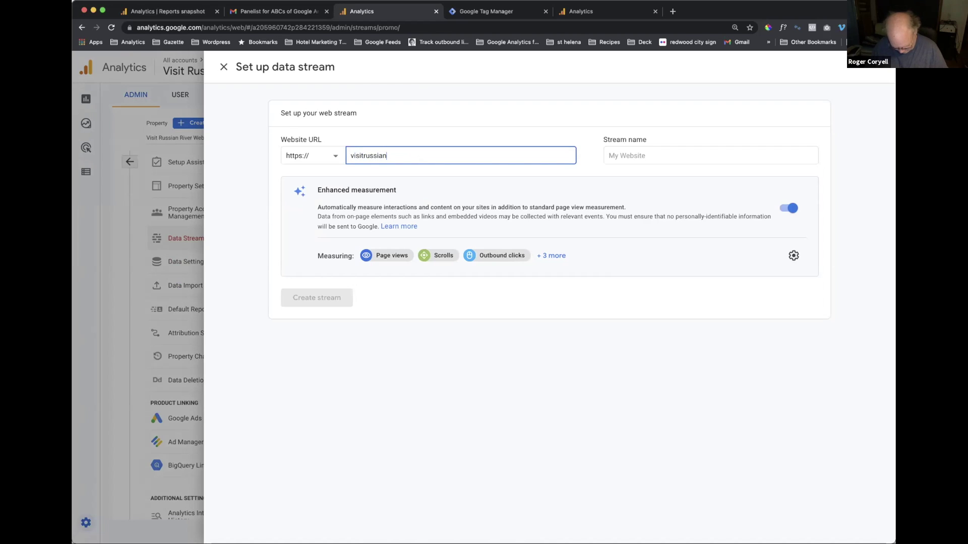
type("river.com")
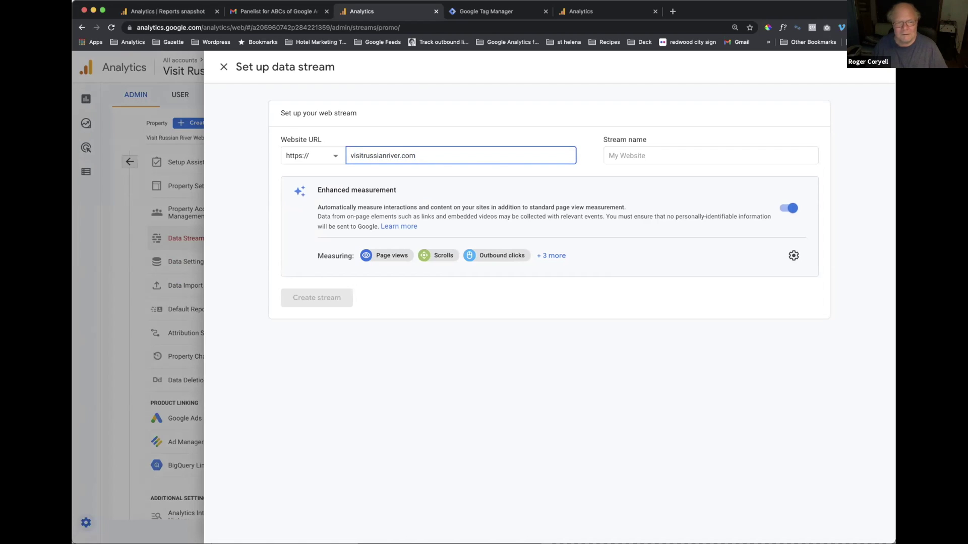
key("BackSpace")
key("BackSpace")
key("BackSpace")
type("org")
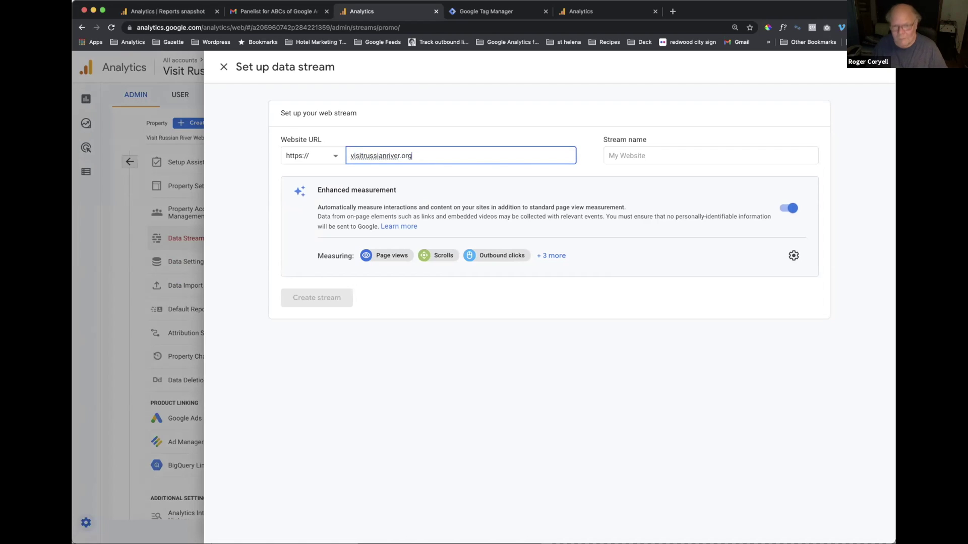
- Name the stream "VisitRussianRiver", show all its enhanced measurement types, and create the stream
left_click(616, 152)
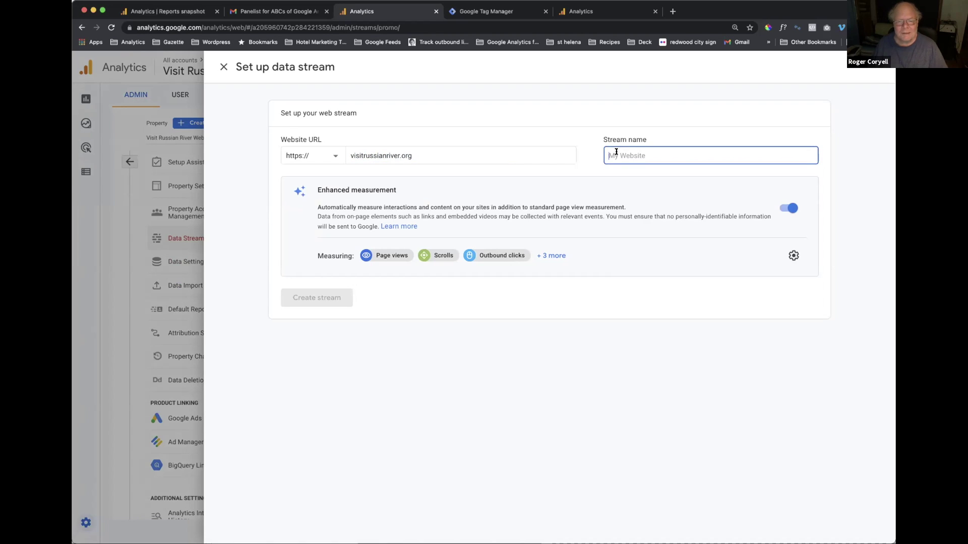
type("VisitR")
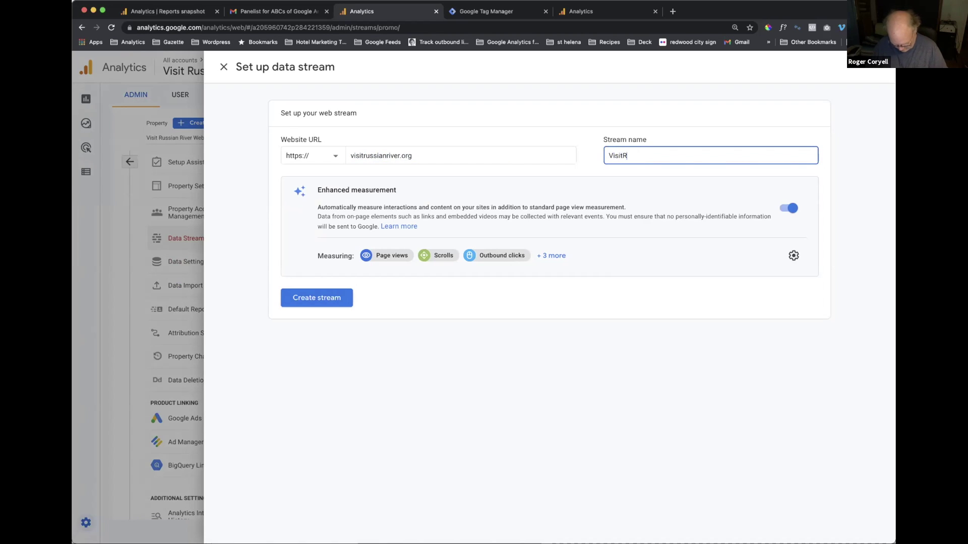
type("ussianRiver")
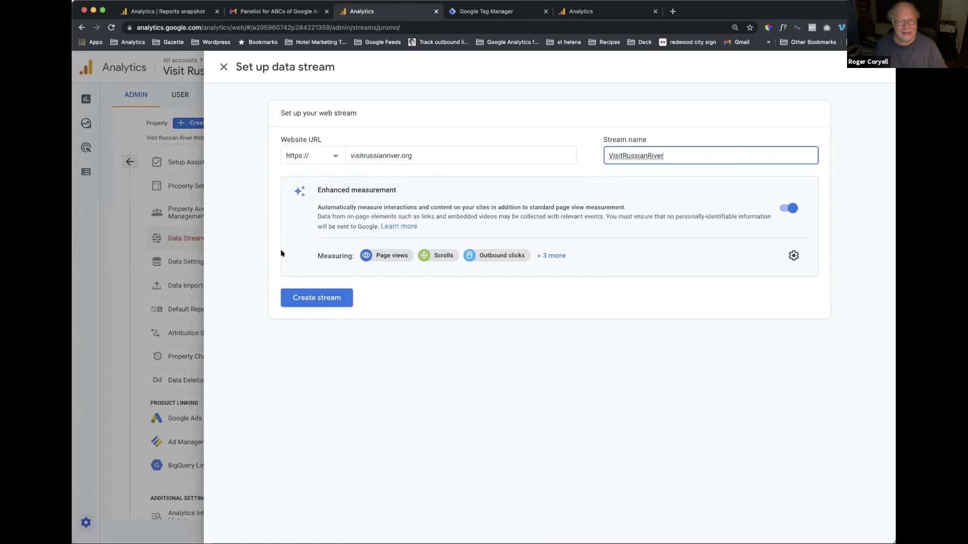
left_click(557, 256)
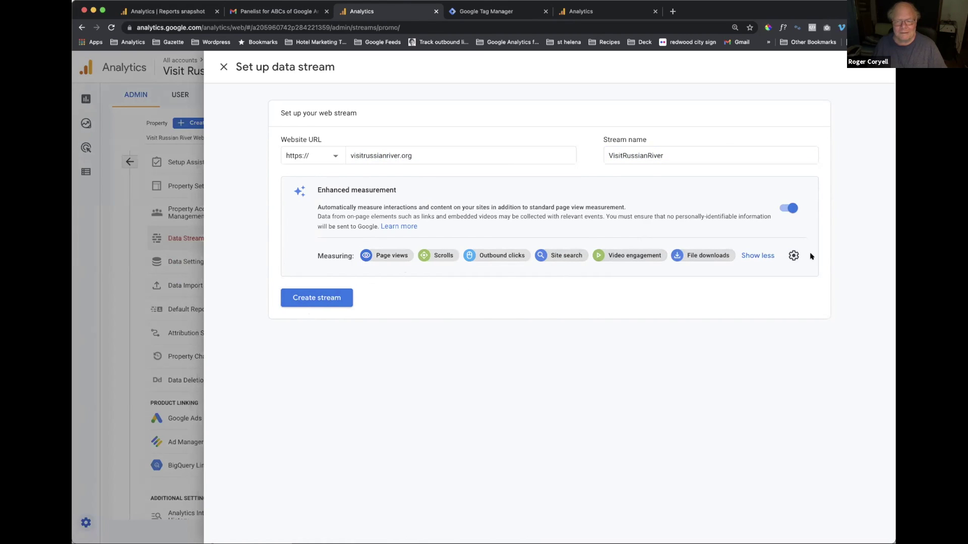
left_click(310, 299)
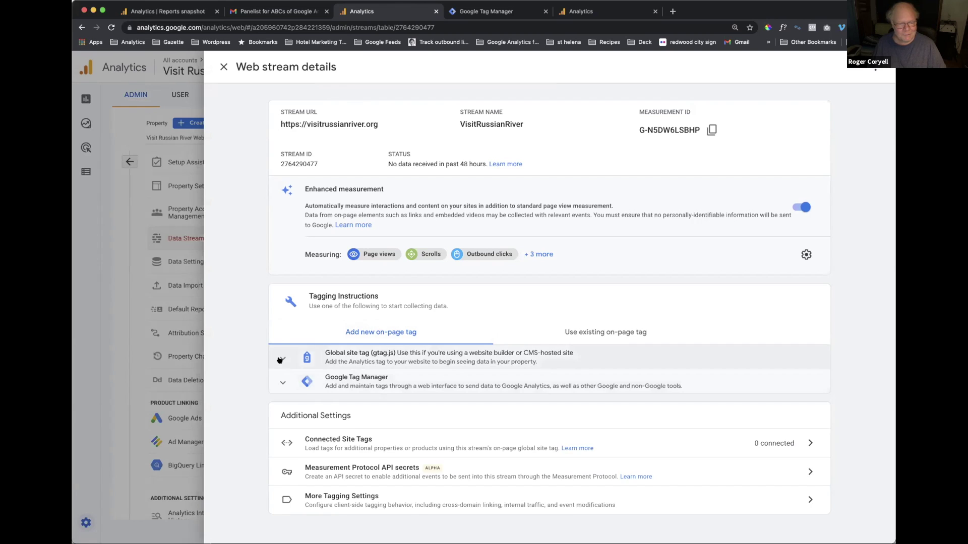
- Expand the Global site tag (gtag.js) tagging instructions and copy the complete tag code
left_click(281, 359)
scroll(281, 359, "down", 3)
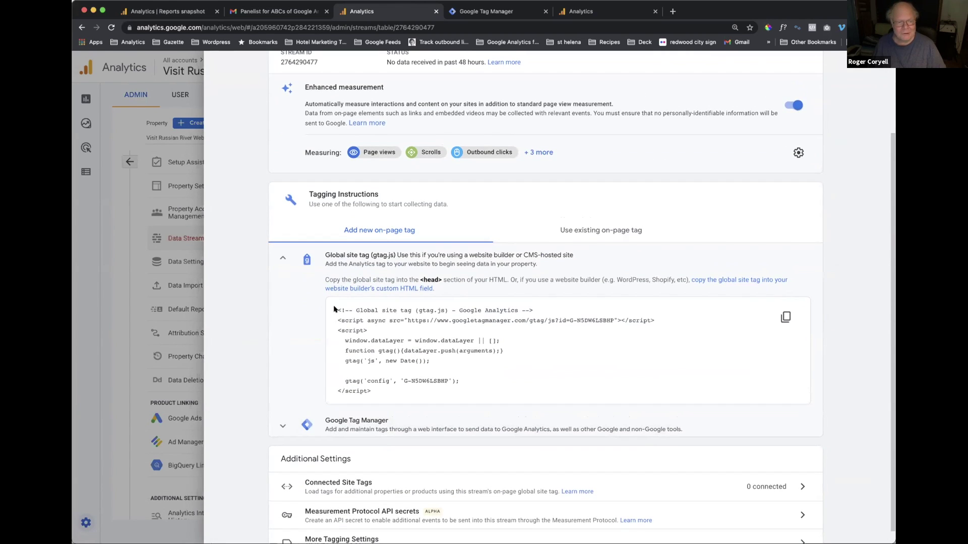
left_click_drag(338, 309, 389, 394)
right_click(392, 356)
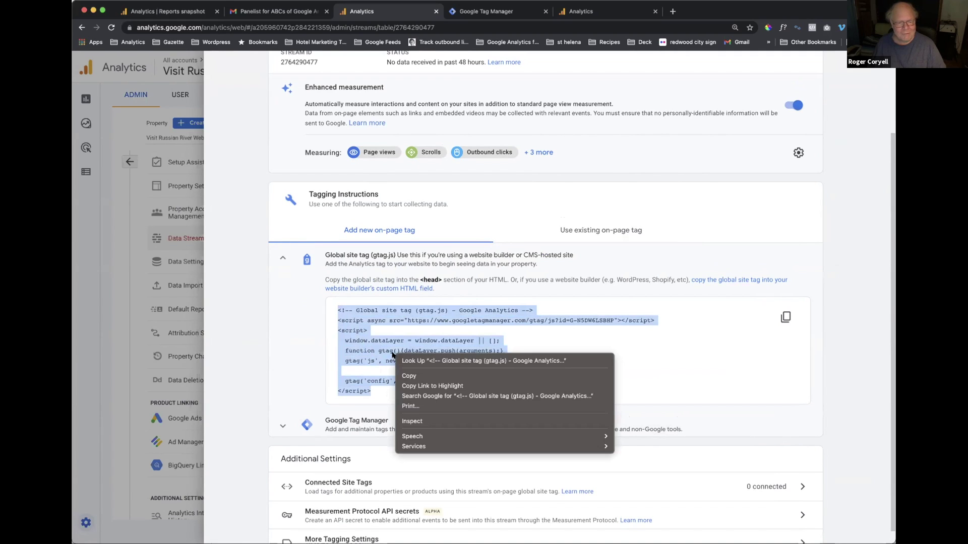
left_click(406, 375)
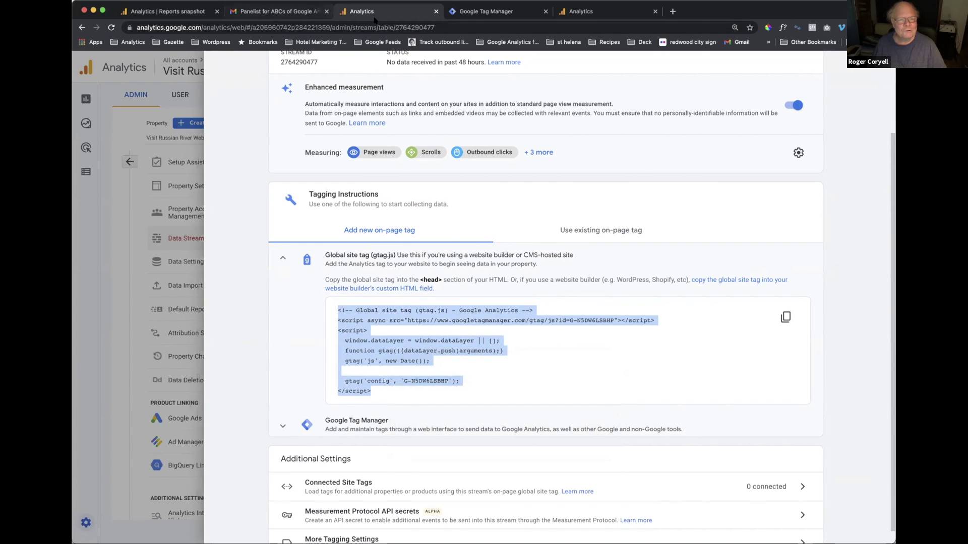
- Load visitrussianriver.org in the browser tab showing Google Tag Manager and go to the site's WordPress dashboard
left_click(483, 13)
left_click(455, 27)
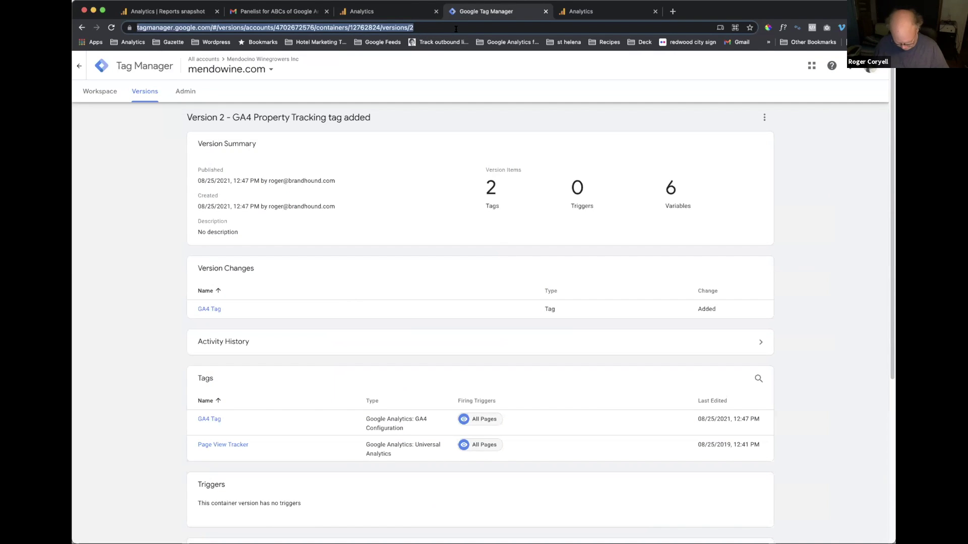
type("visitrussianriver.org")
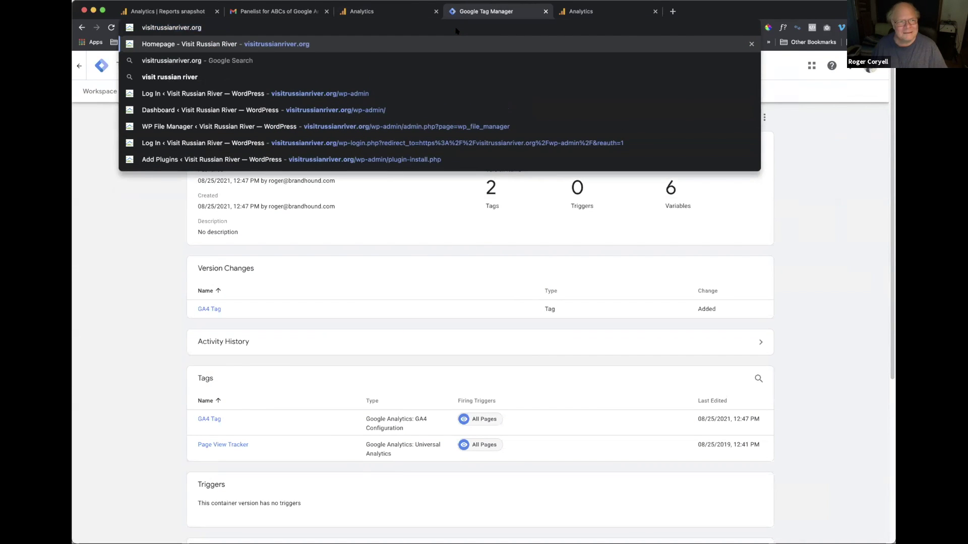
key("Return")
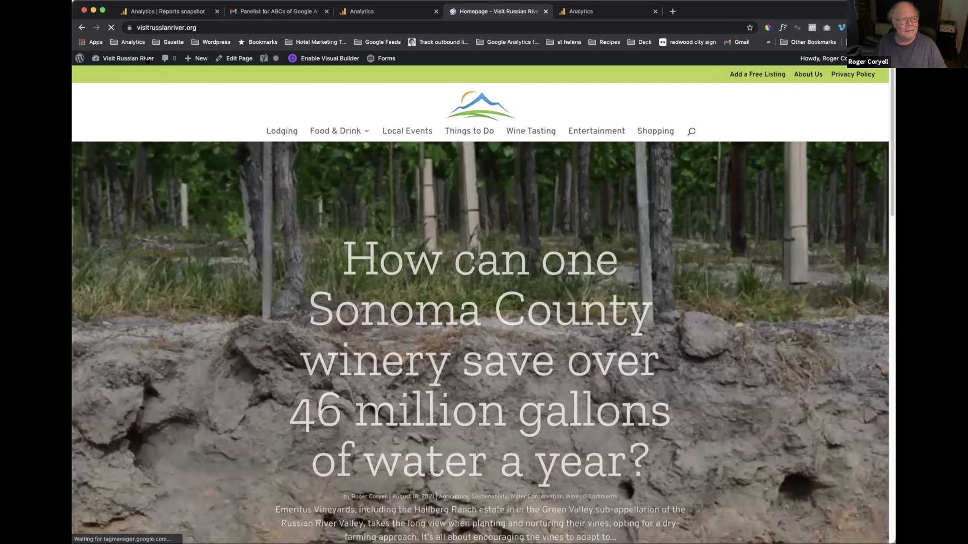
mouse_move(121, 59)
left_click(115, 73)
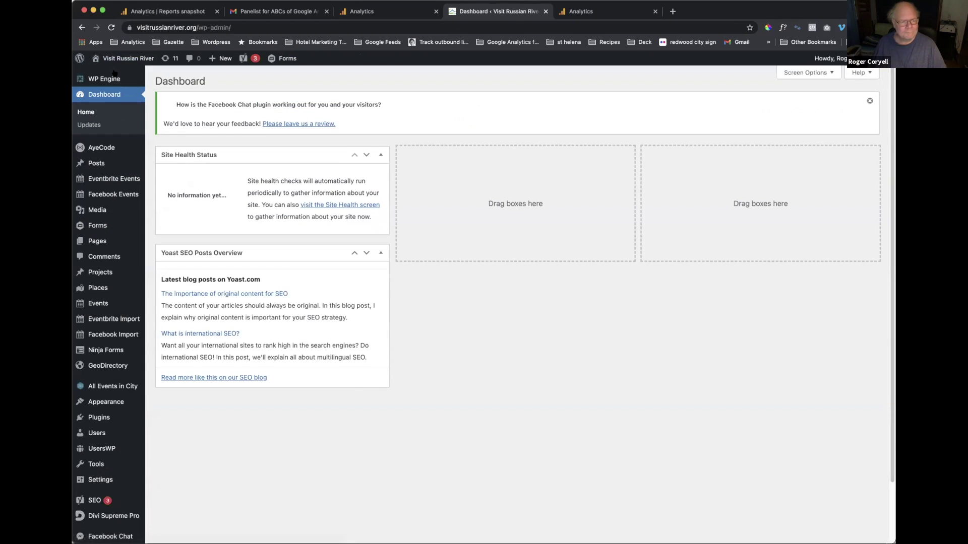
- Open the Divi theme's header.php for code editing in the WordPress site's WP File Manager
mouse_move(84, 164)
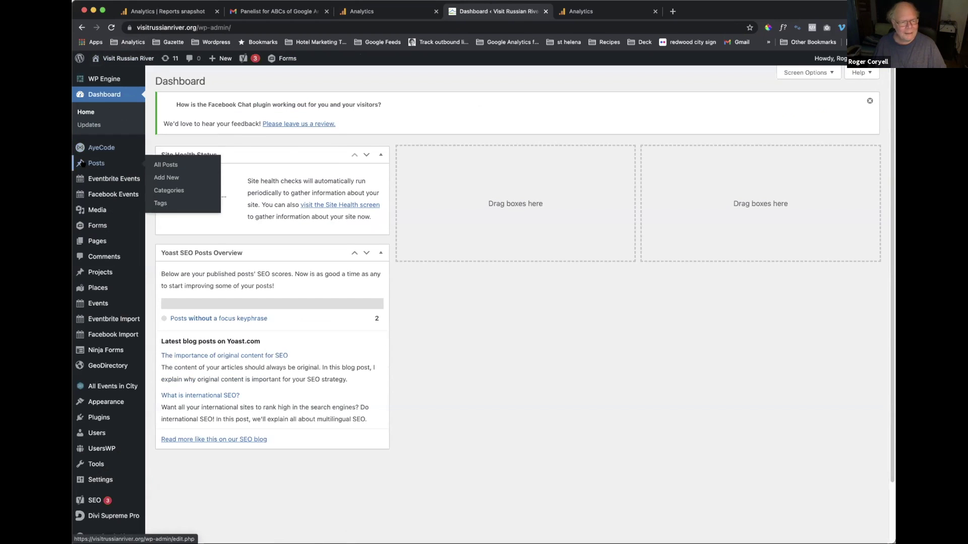
scroll(84, 161, "down", 3)
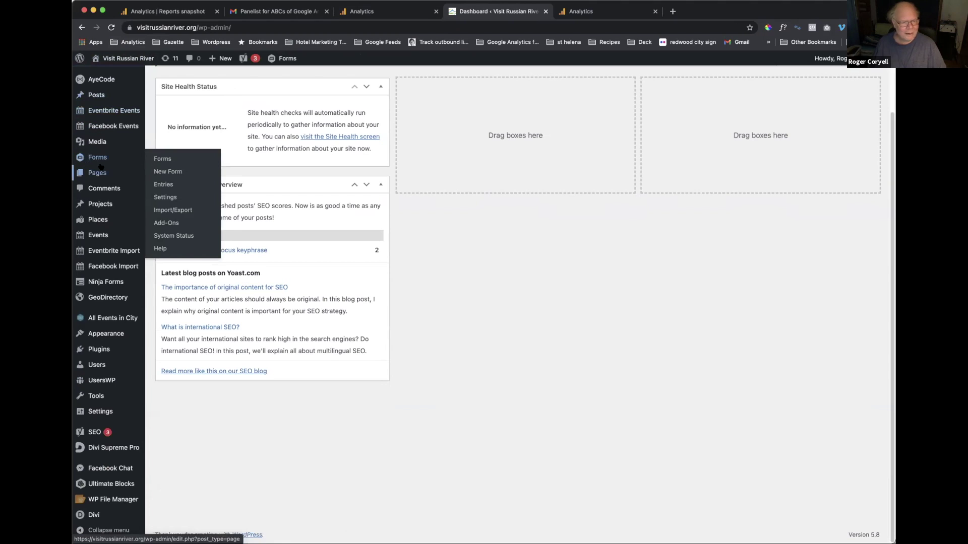
left_click(105, 499)
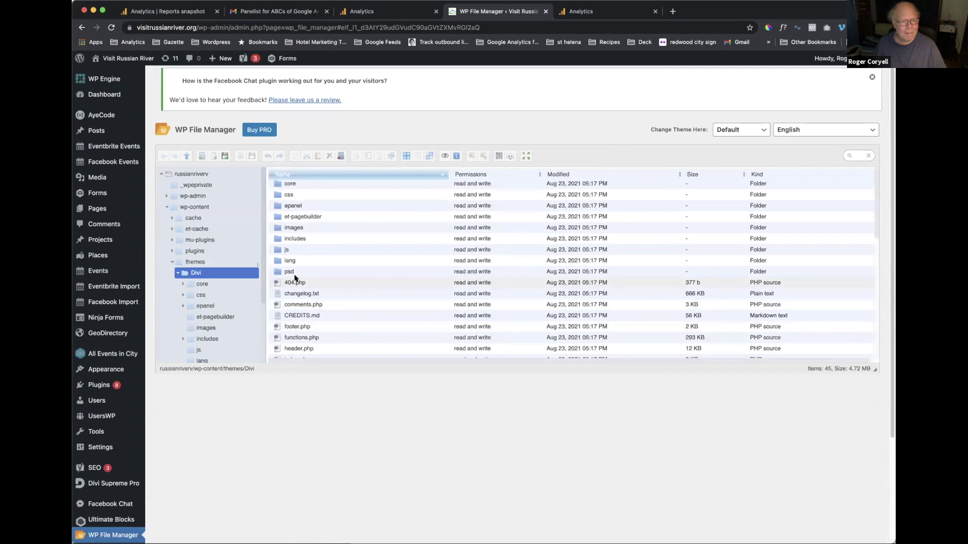
scroll(297, 275, "down", 4)
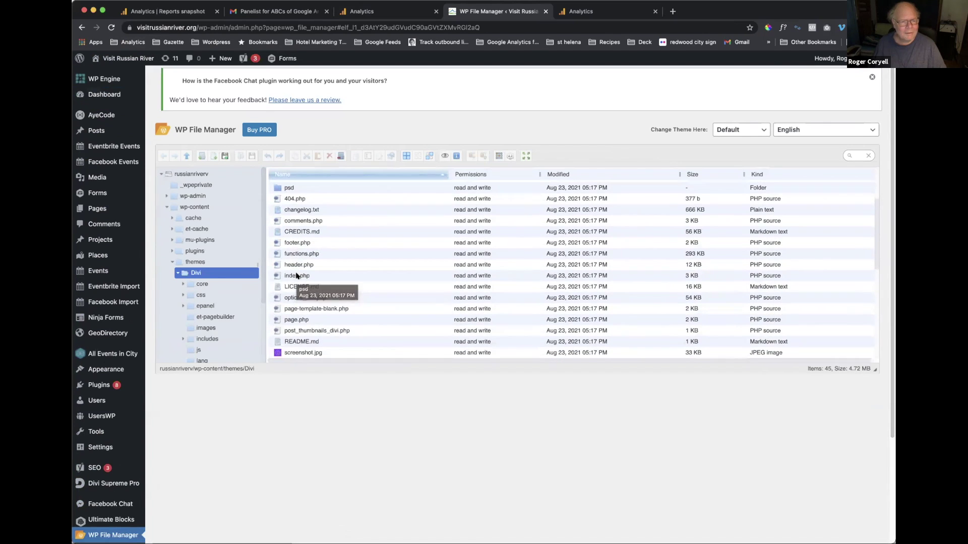
left_click(301, 261)
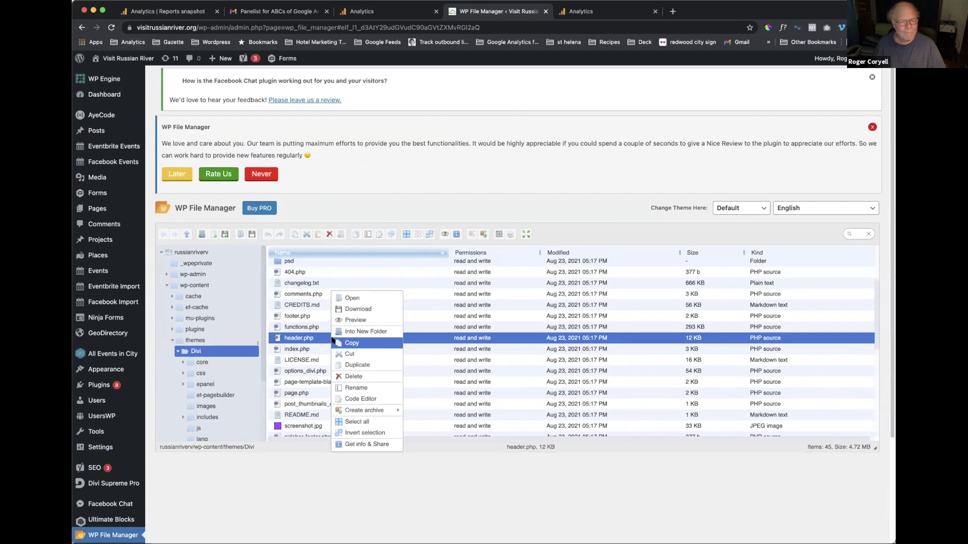
left_click(361, 398)
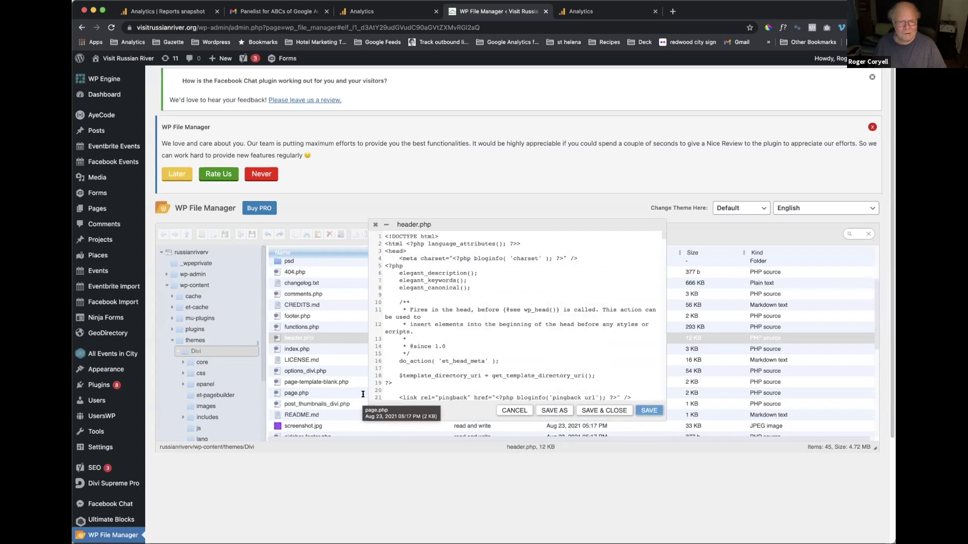
- Insert blank lines directly below the opening <head> tag in header.php and paste the copied Global site tag (gtag.js) code there
left_click(417, 248)
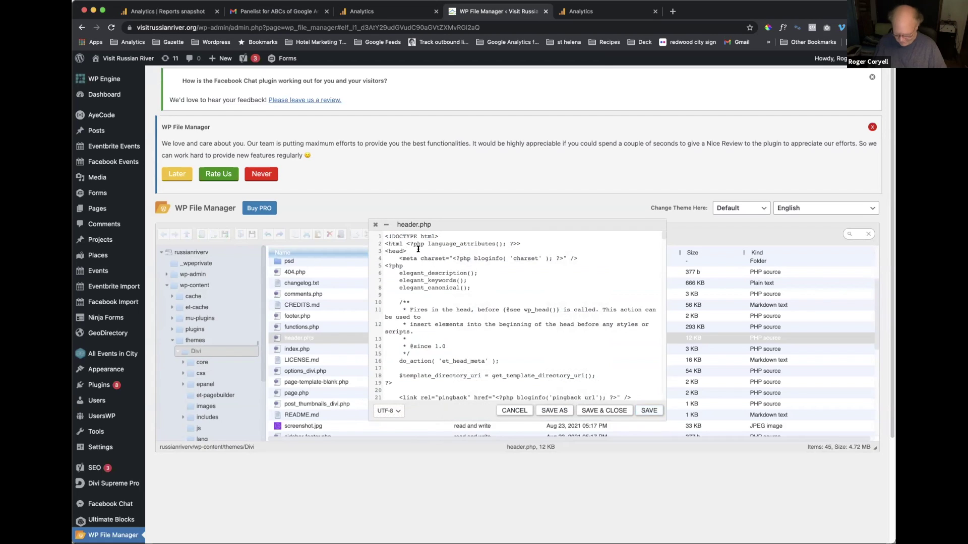
key("Return")
key("Return")
key("Return")
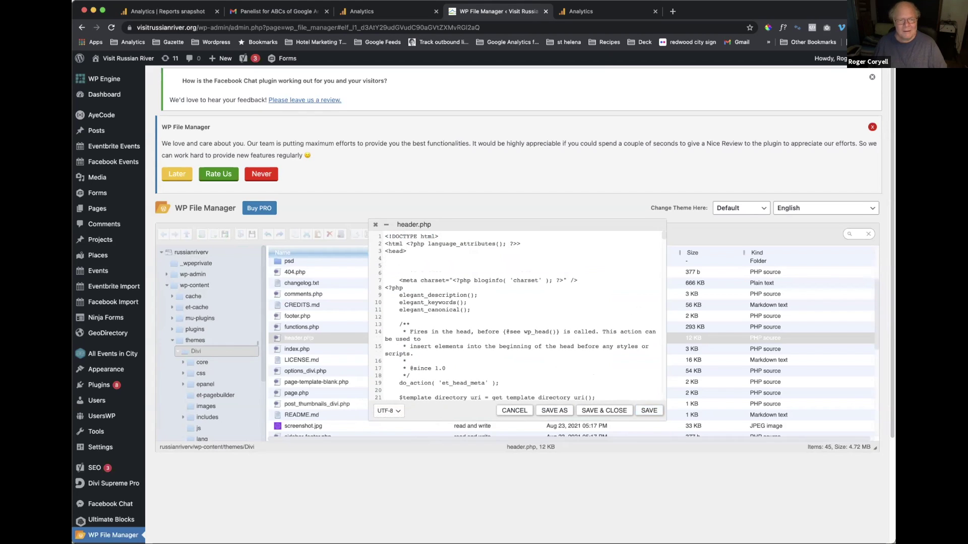
left_click(371, 252, "shift")
left_click(398, 260)
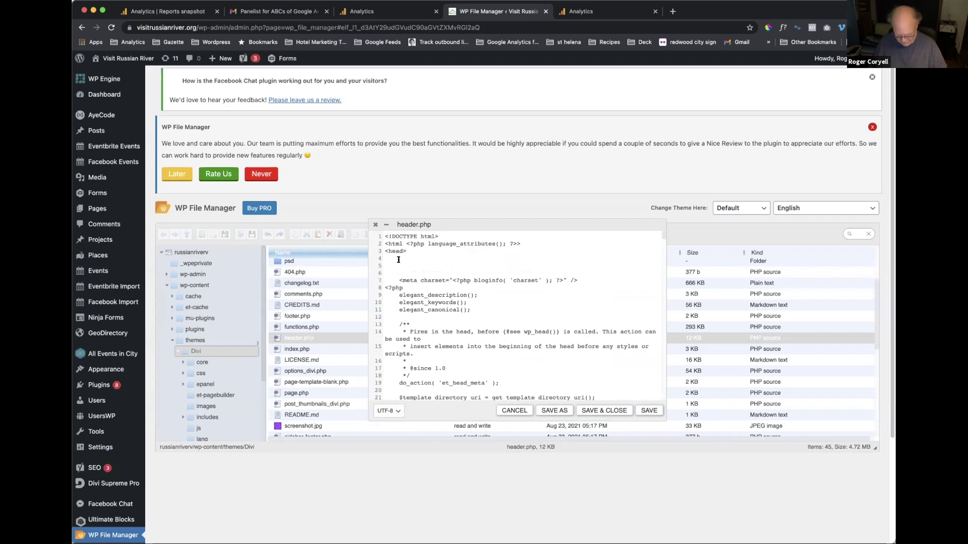
key("super+v")
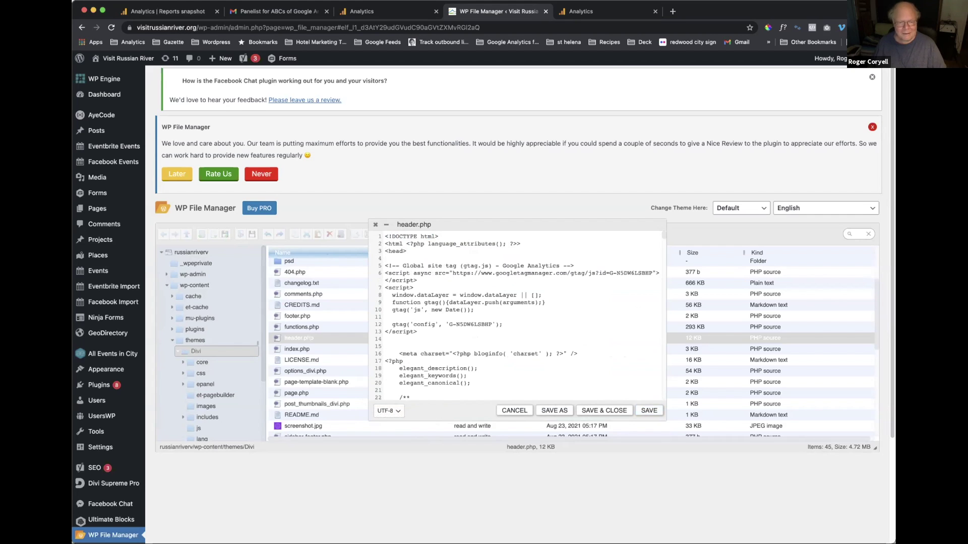
key("Return")
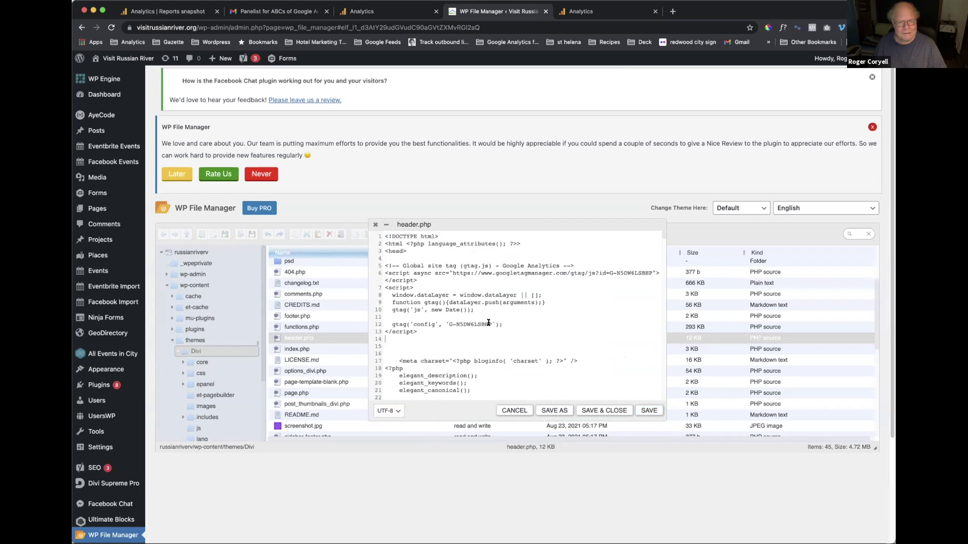
- Highlight the measurement ID in the pasted tag's config line, deselect it, and save and close header.php
left_click_drag(484, 324, 447, 324)
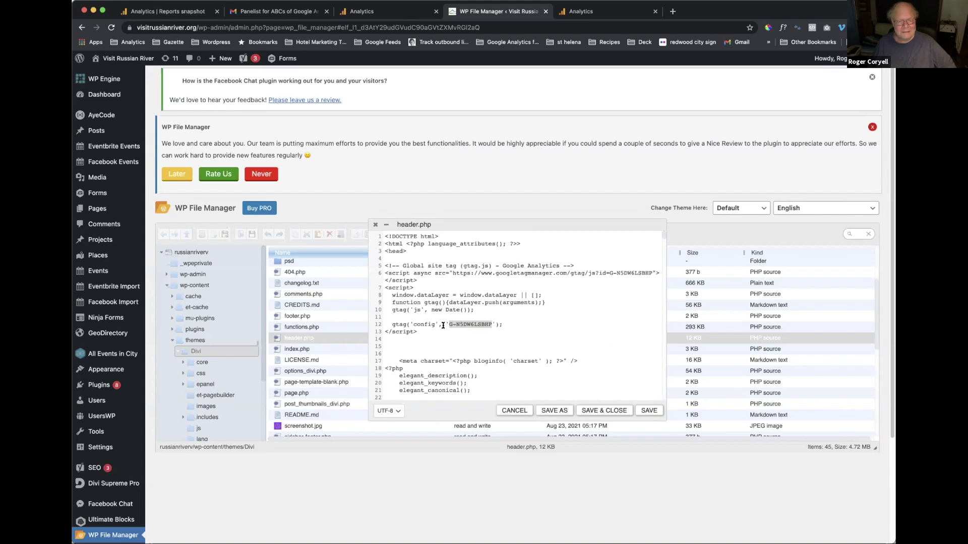
left_click(474, 333)
left_click(602, 409)
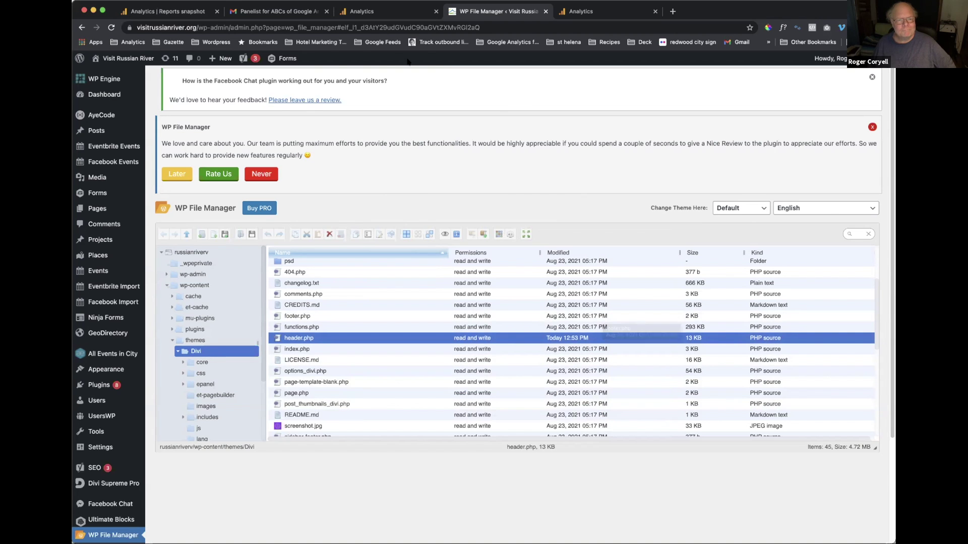
- Return to the VisitRussianRiver web stream details in Google Analytics and review the data status, enhanced measurement and tagging instructions
left_click(384, 12)
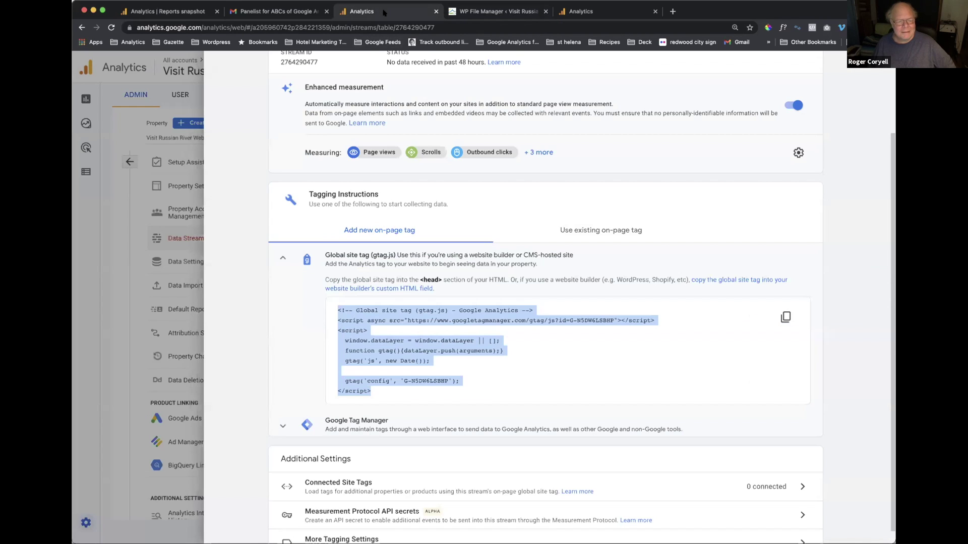
scroll(478, 237, "down", 1)
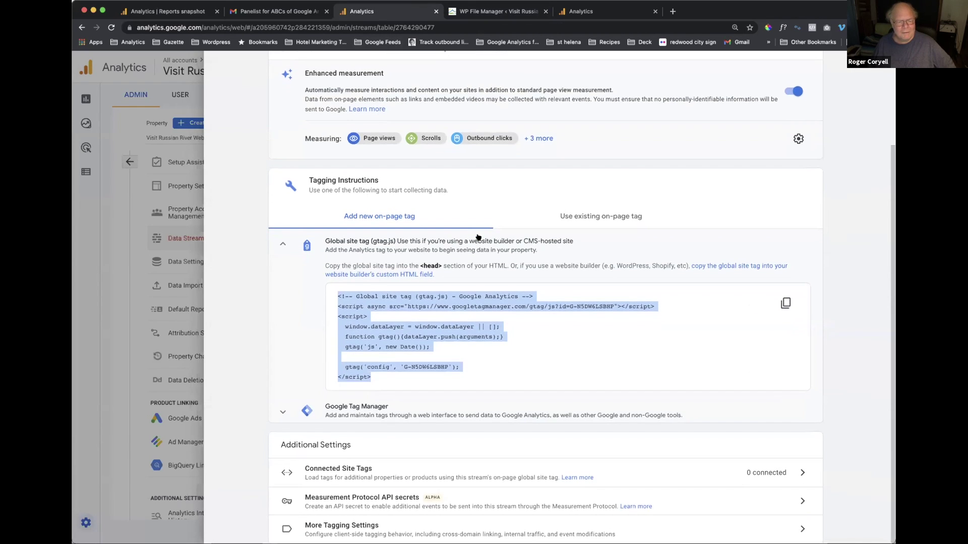
scroll(478, 237, "up", 3)
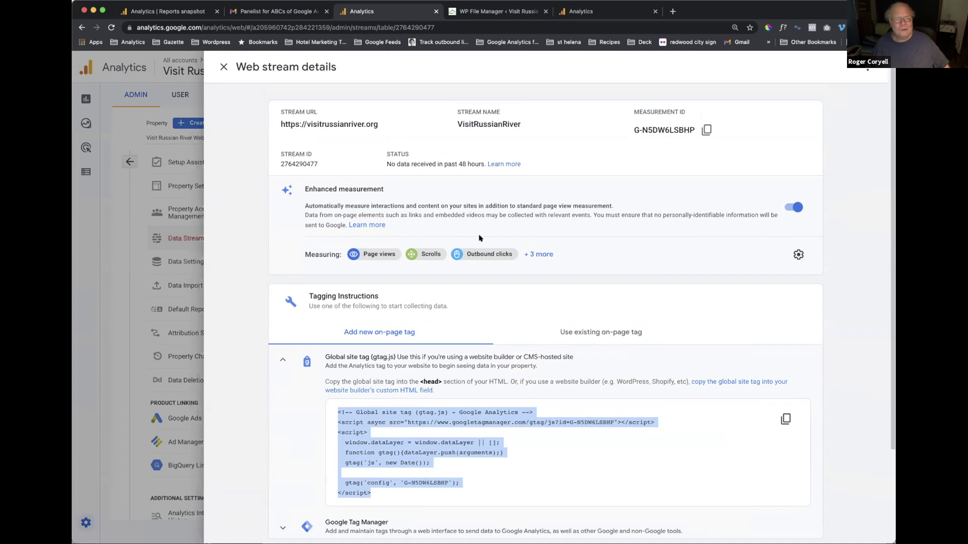
scroll(322, 152, "down", 2)
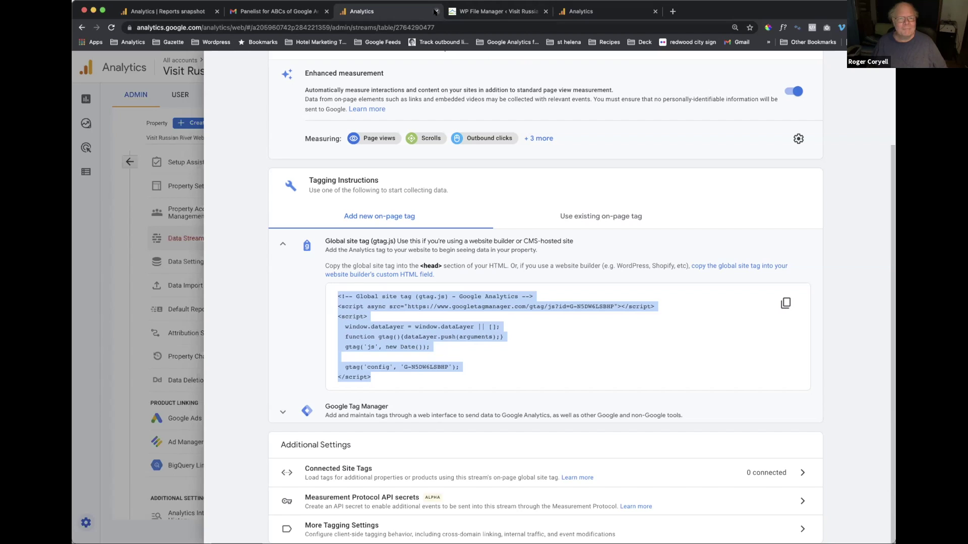
- Close the browser tabs with the web stream details and WP File Manager, and switch to the Analytics Reports snapshot tab
left_click(436, 11)
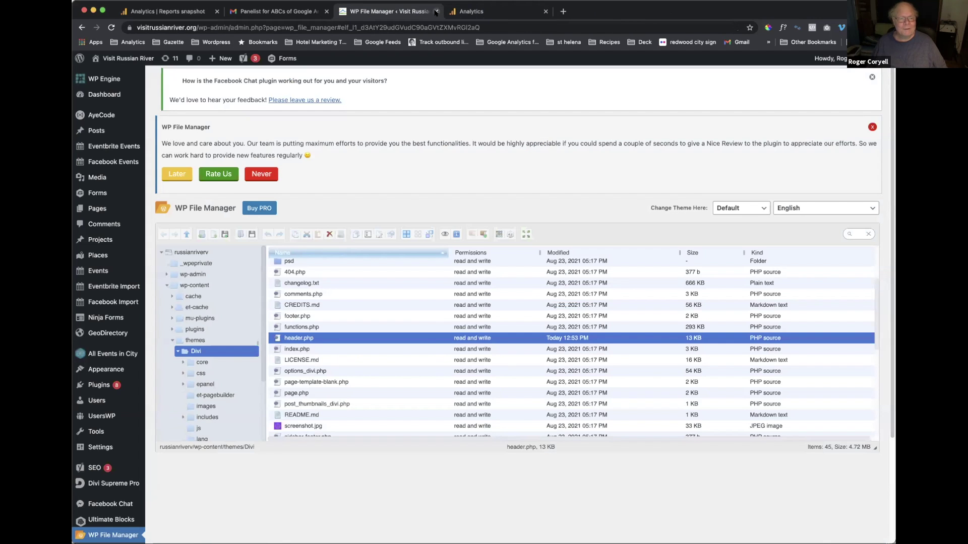
left_click(436, 11)
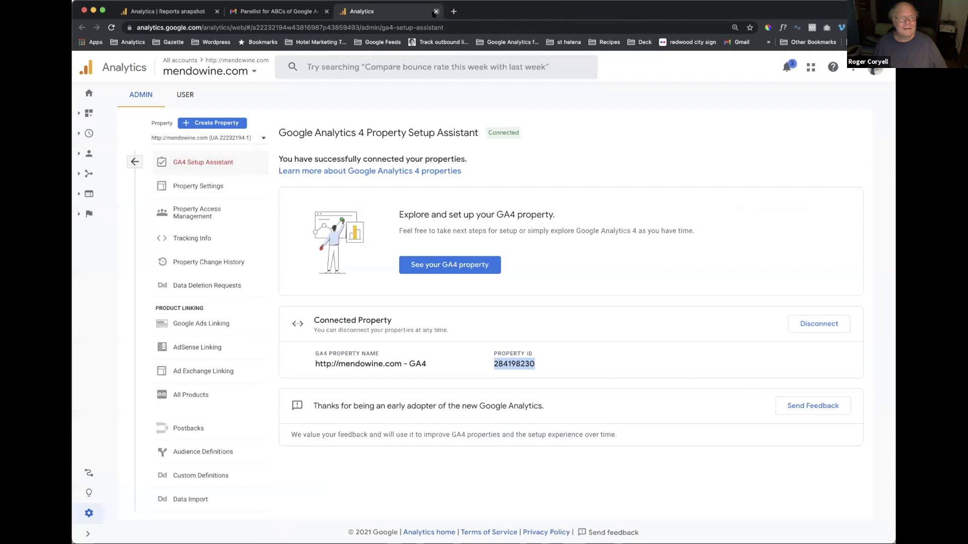
left_click(288, 8)
left_click(177, 9)
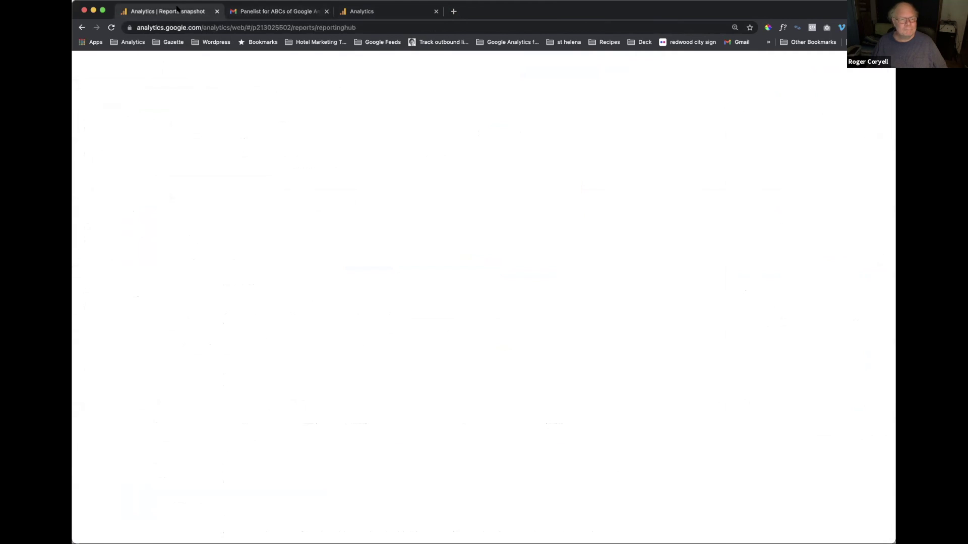